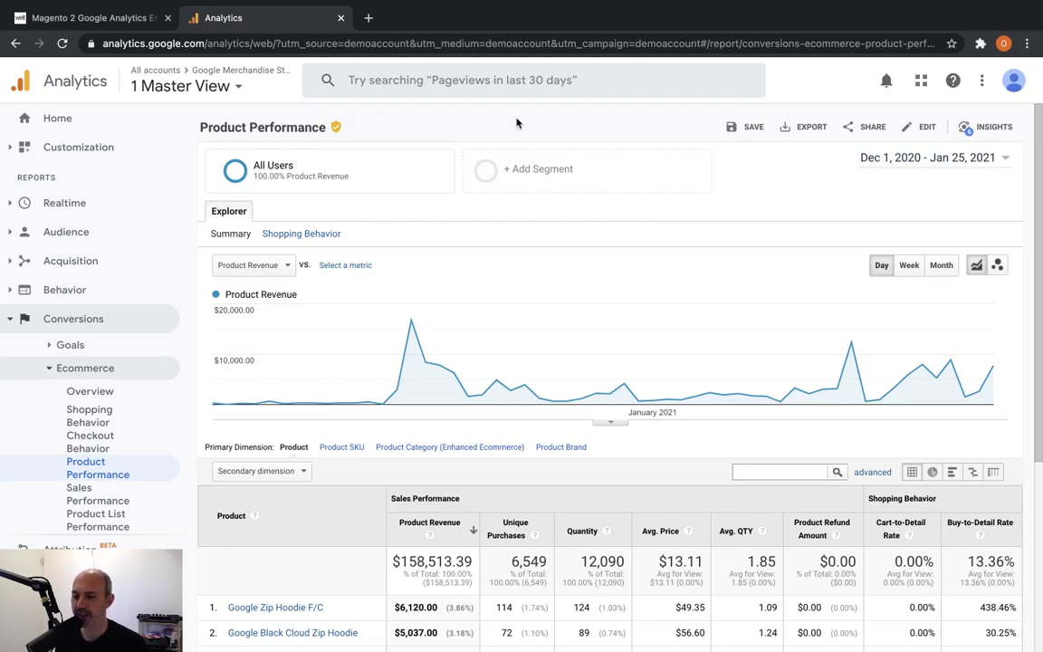
Expand Acquisition and then All Traffic in the Analytics left navigation.
click(110, 261)
click(109, 312)
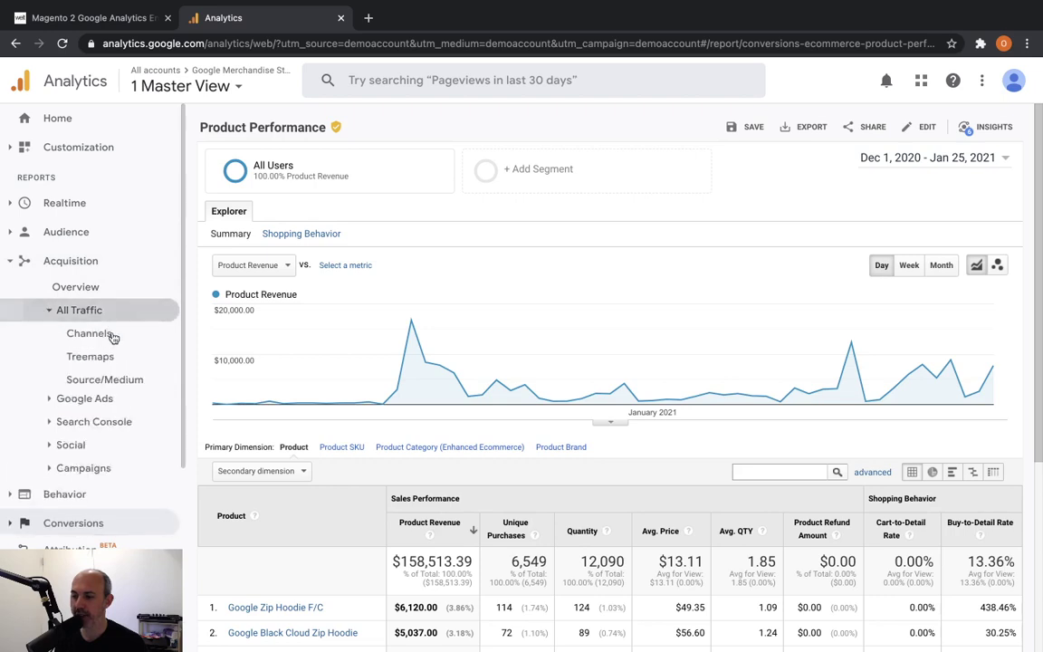
Open Source/Medium and highlight direct traffic's 1,891 transactions and $132,938.29 revenue.
click(122, 387)
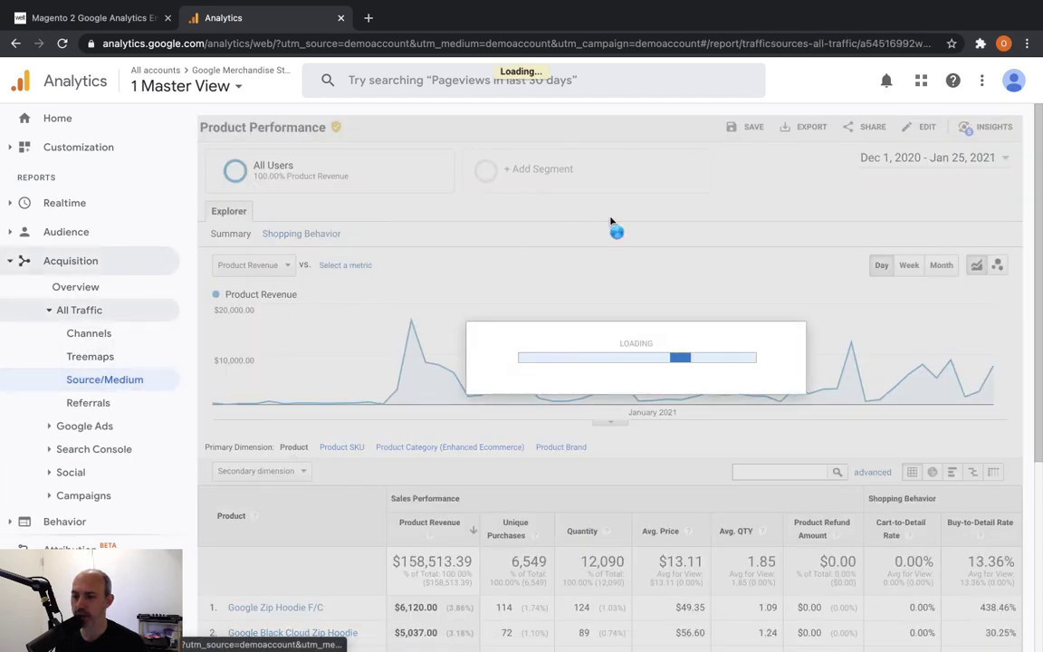
scroll(543, 321, down, 3)
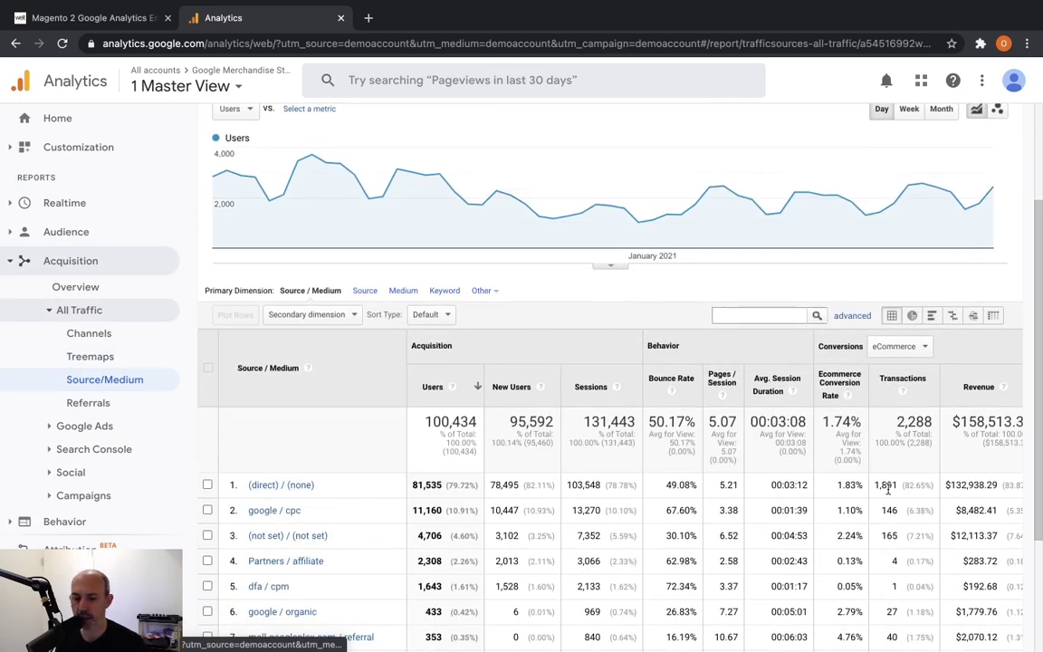
triple_click(916, 487)
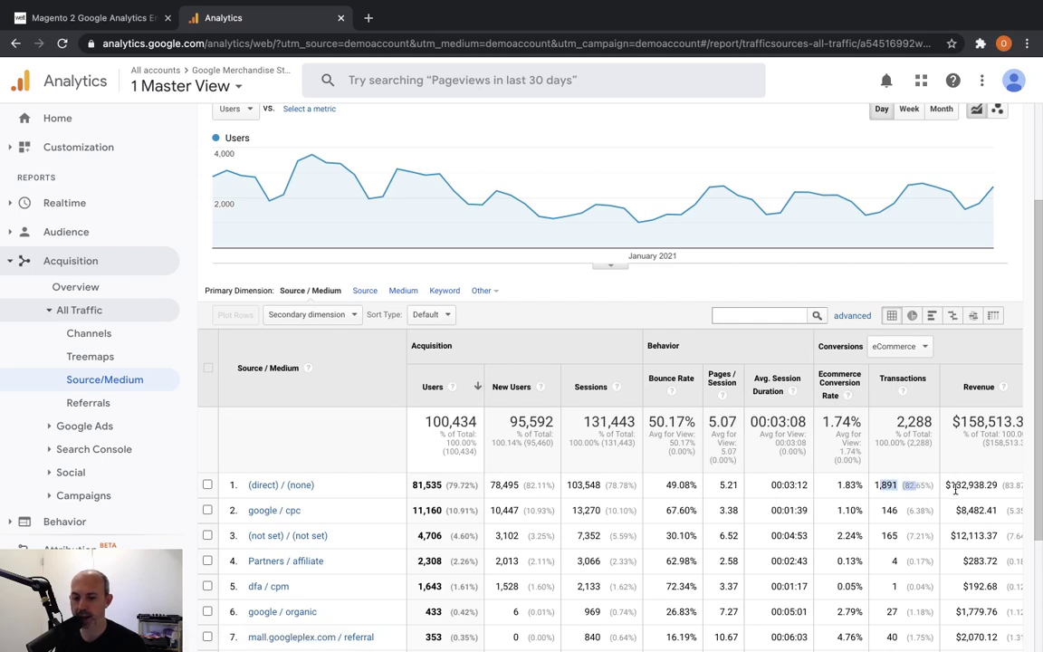
drag(946, 486, 1000, 490)
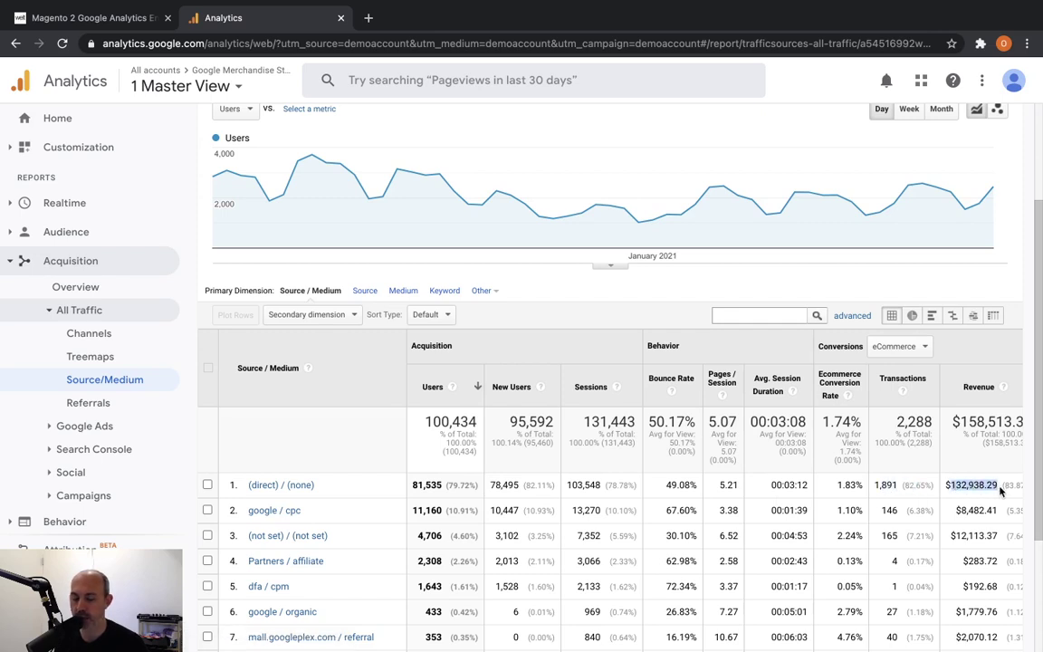
click(1000, 490)
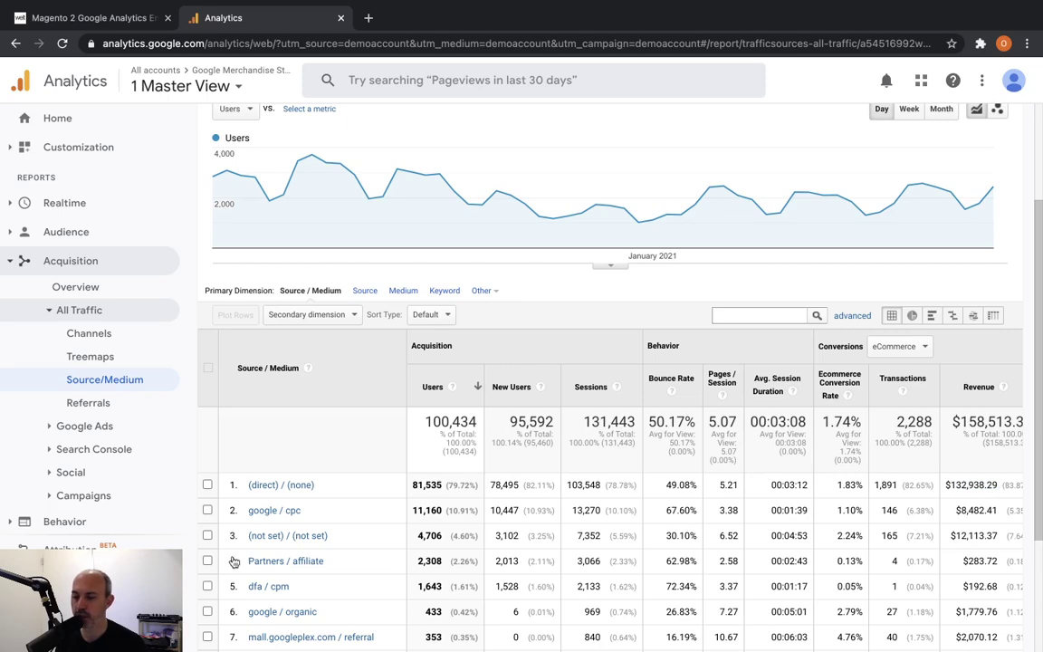
click(55, 625)
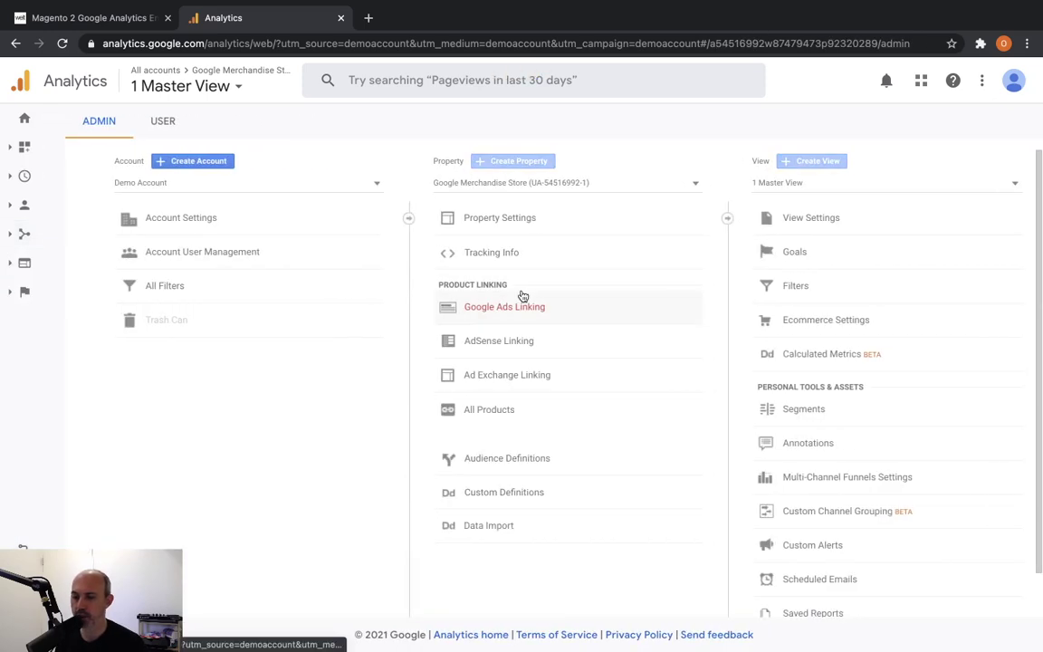
Check the view's Ecommerce Settings: Enable Ecommerce and Enhanced Ecommerce Reporting are both on.
click(817, 214)
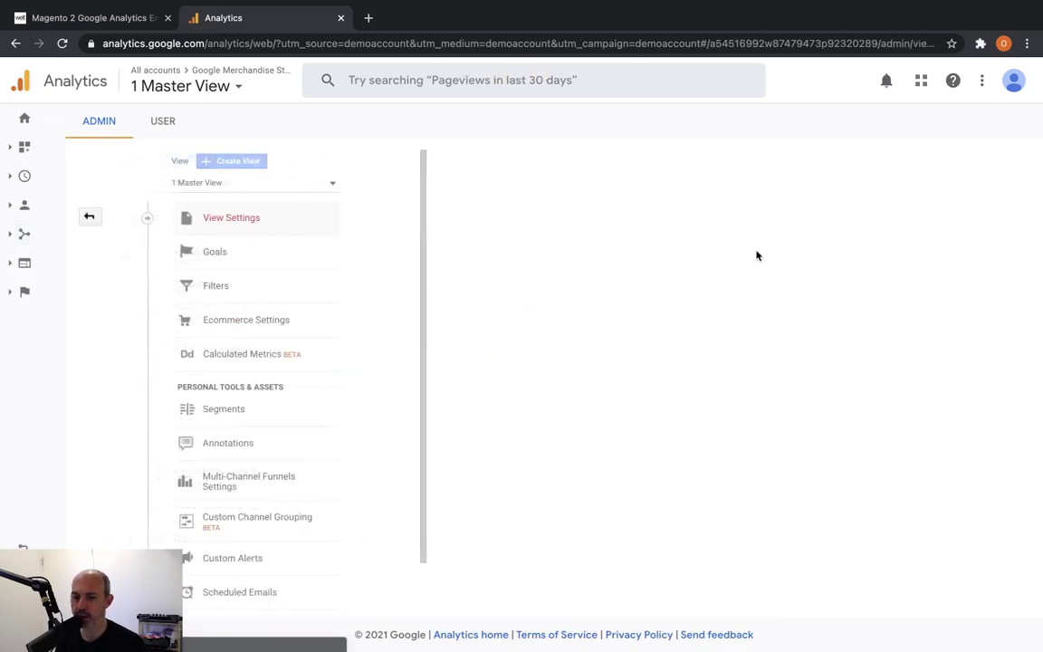
click(210, 319)
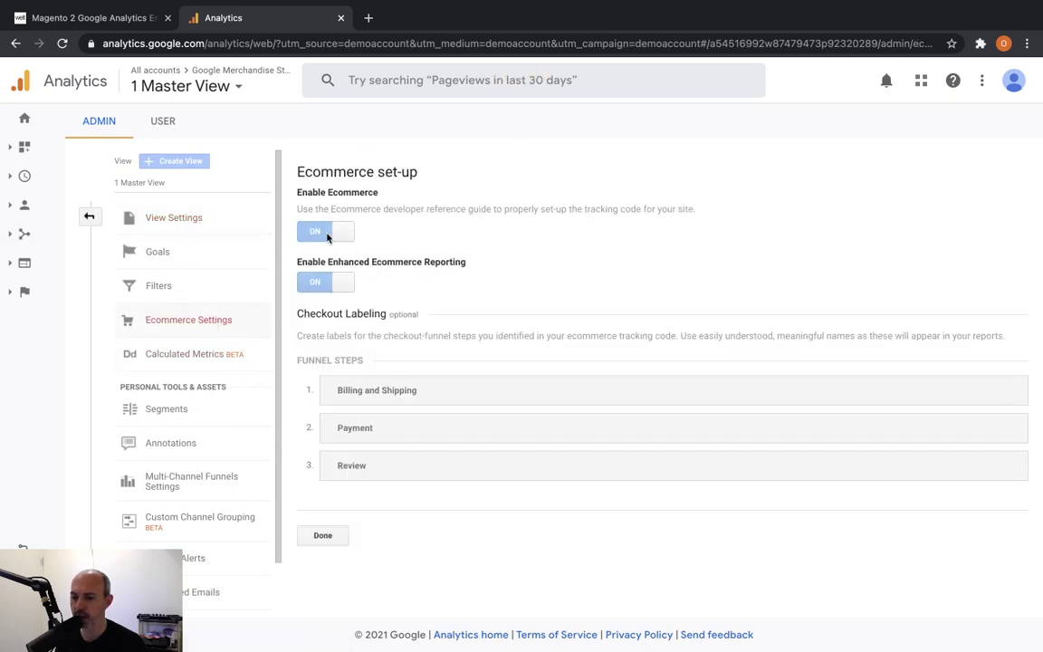
drag(293, 189, 362, 237)
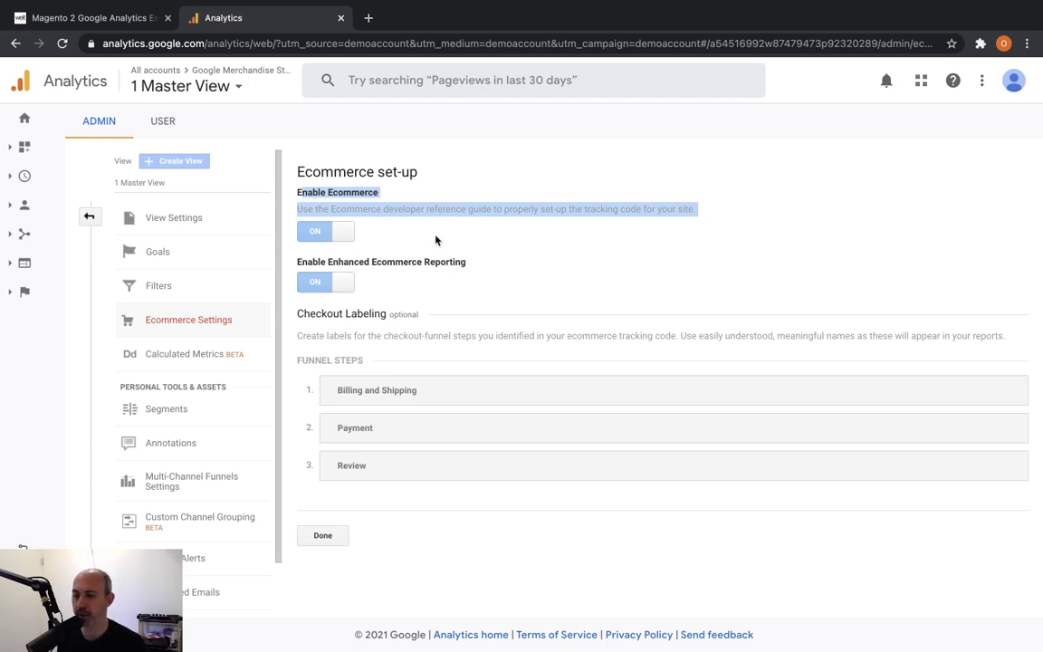
drag(328, 262, 373, 261)
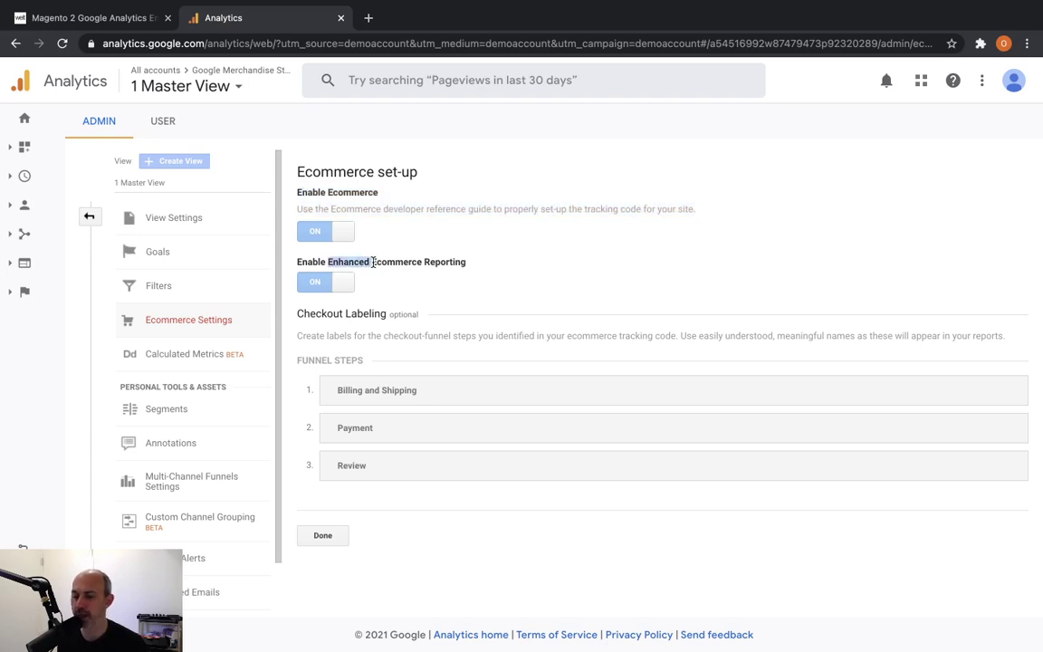
click(373, 262)
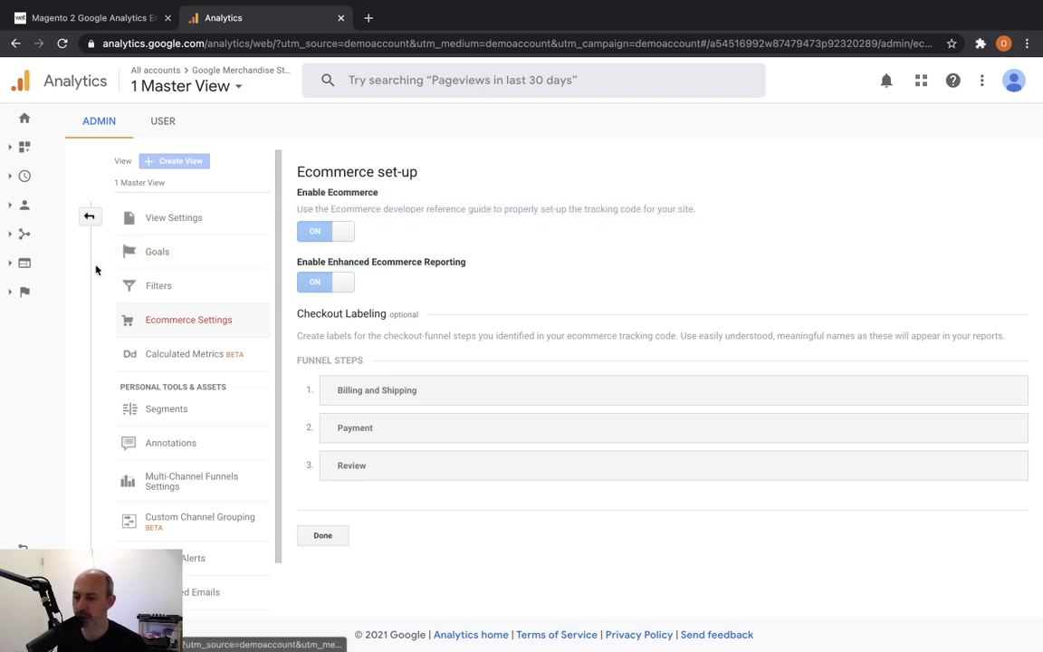
click(23, 289)
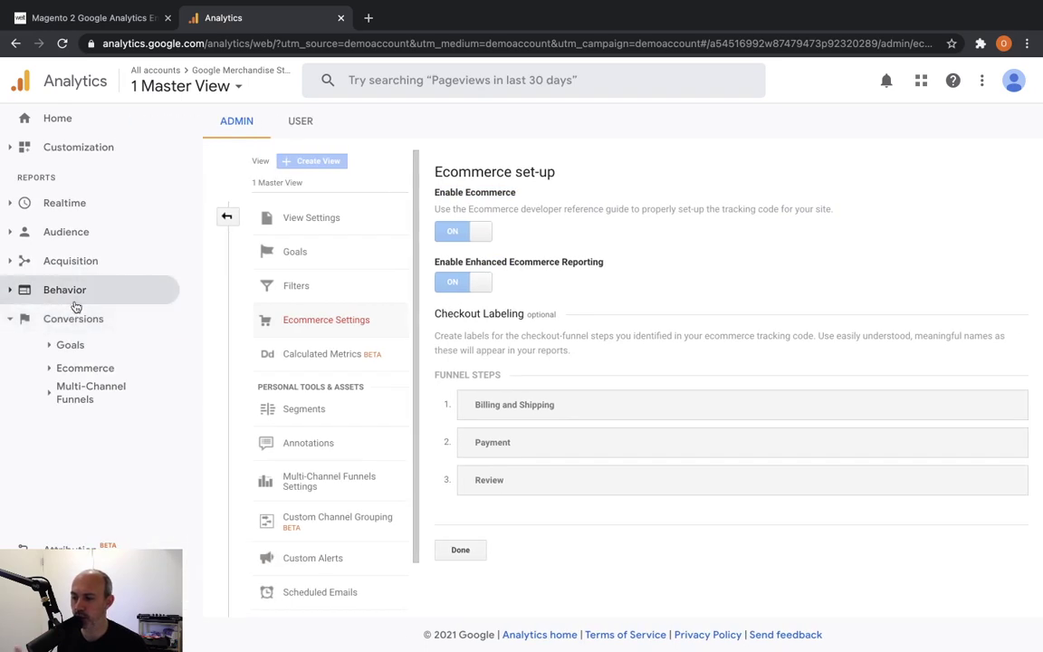
Review the Shopping Behavior and Checkout Behavior funnels, then the Product Performance report.
click(113, 372)
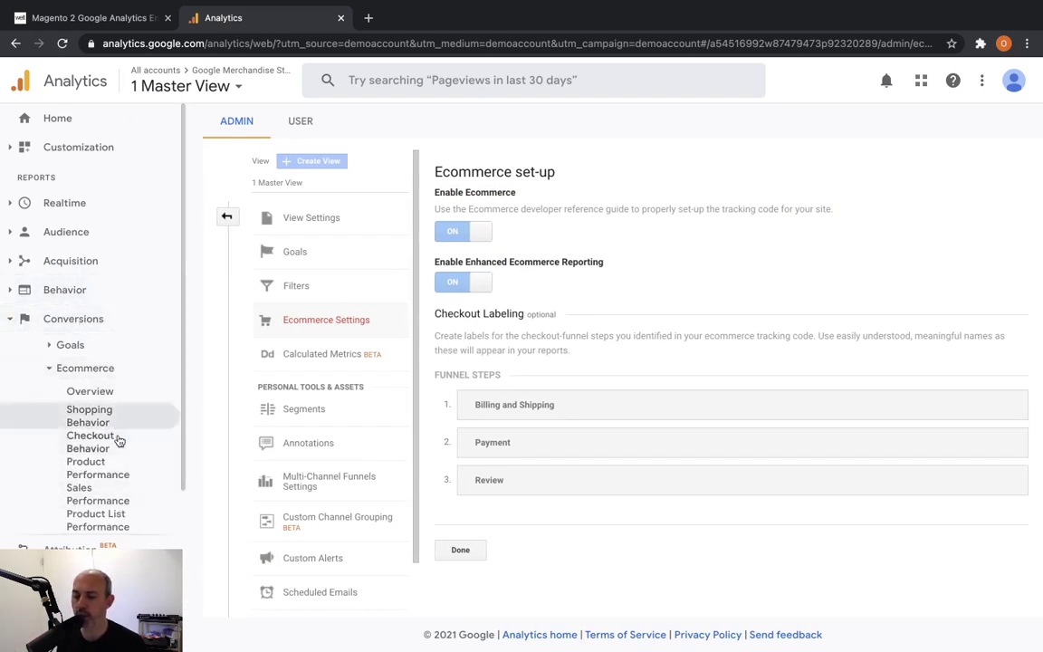
click(127, 415)
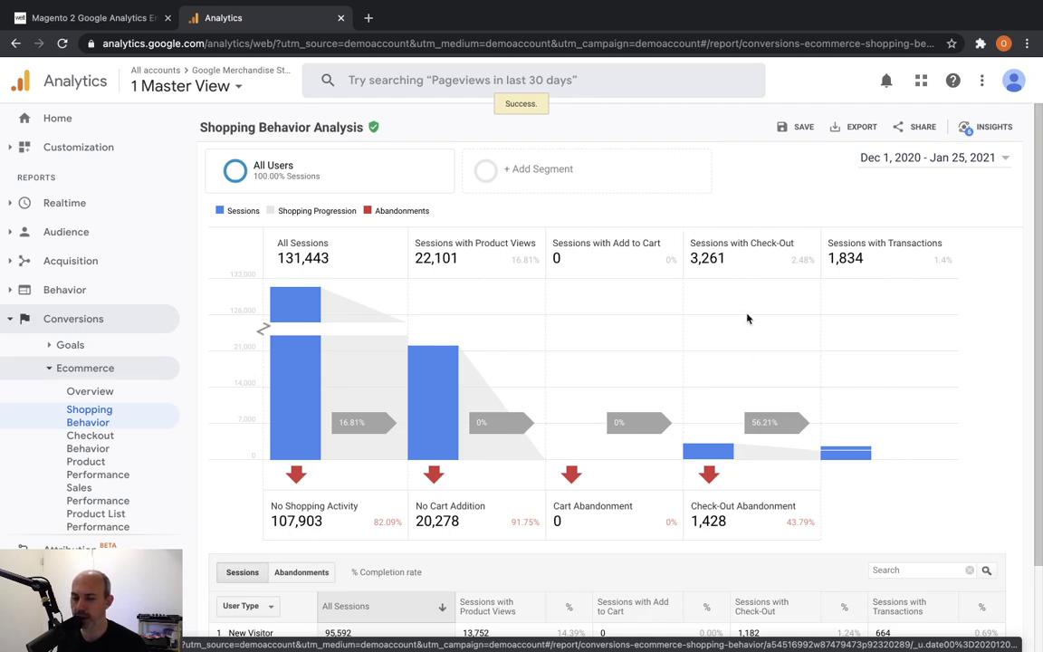
scroll(459, 450, down, 1)
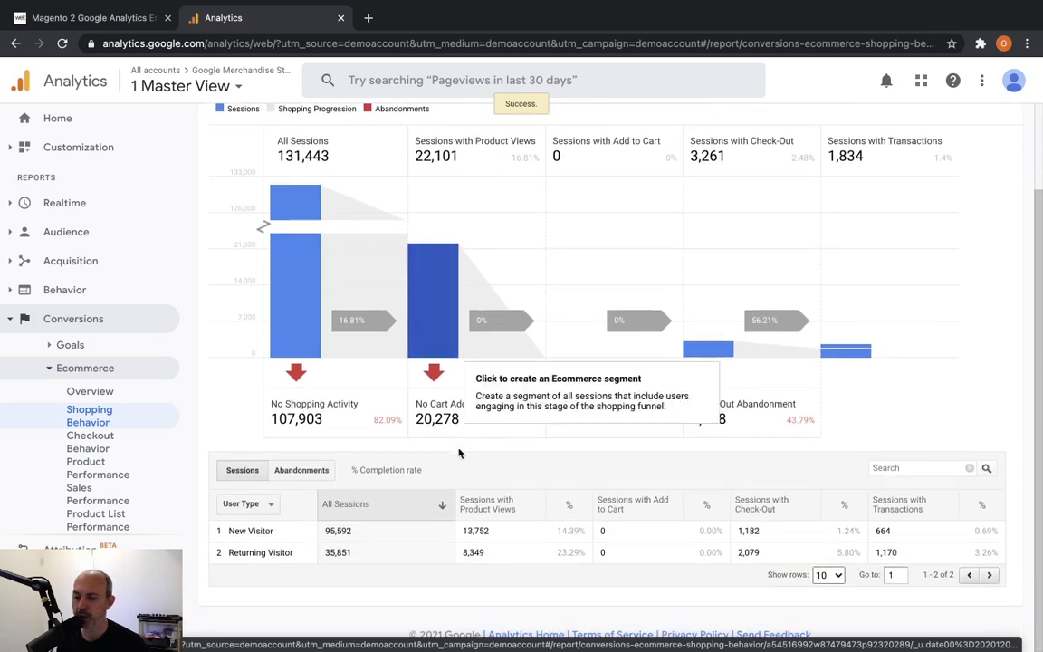
click(116, 443)
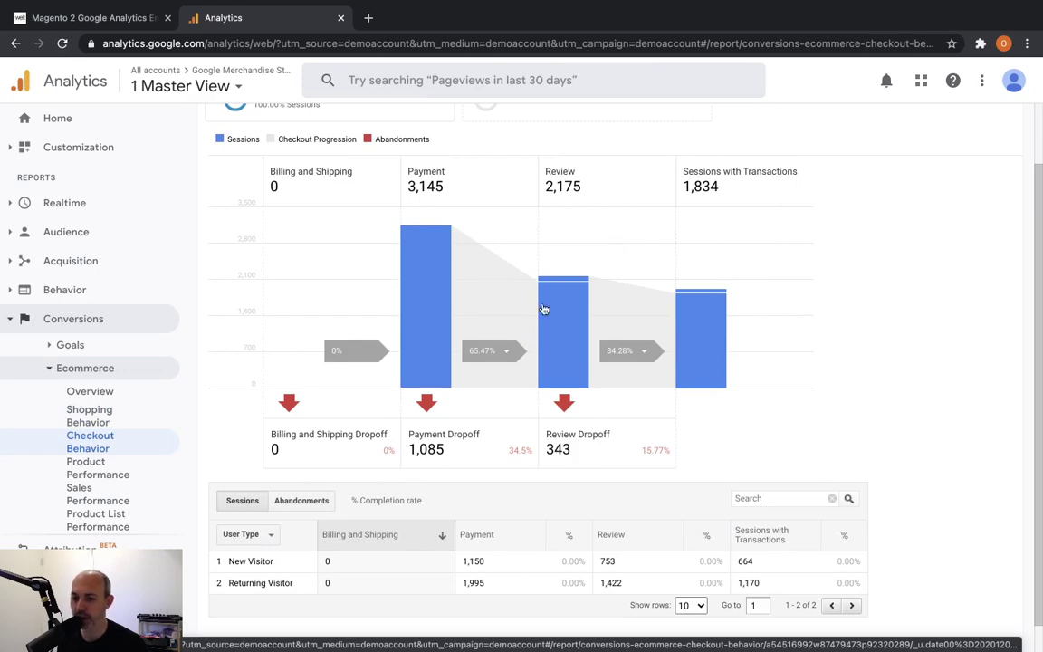
click(130, 479)
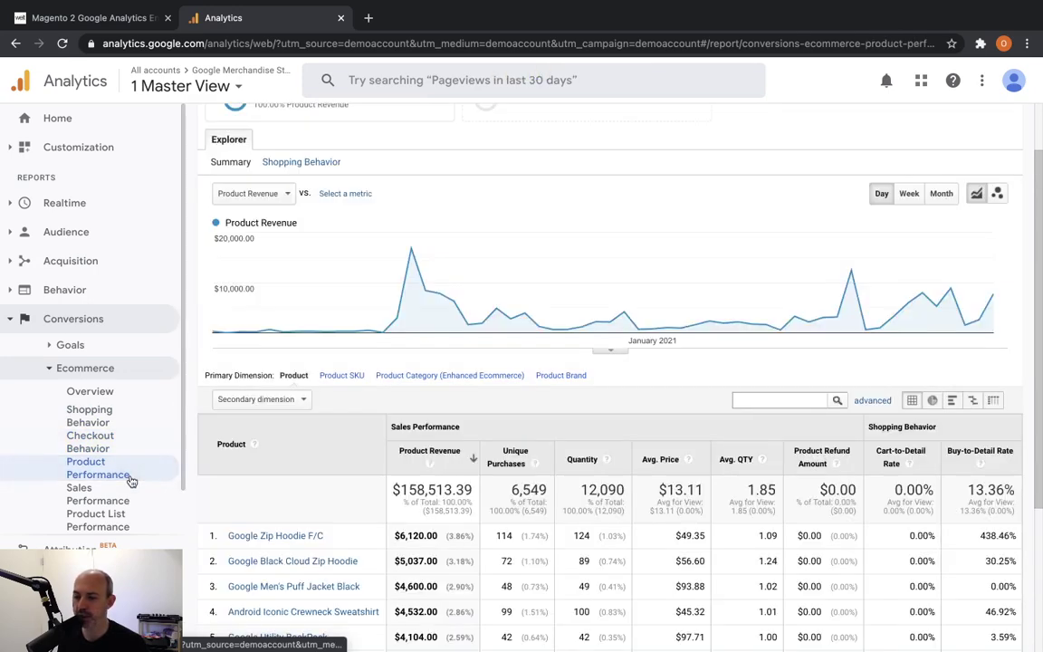
Browse Sales Performance, Product List Performance and Search Results, ending on Ecommerce Overview.
scroll(381, 407, down, 3)
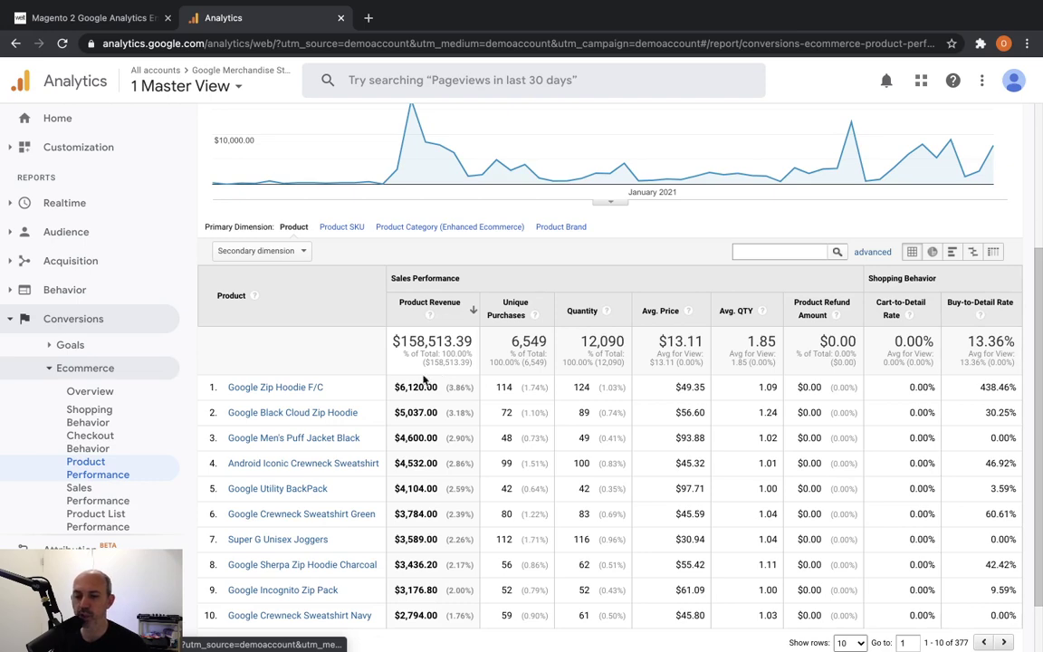
click(120, 501)
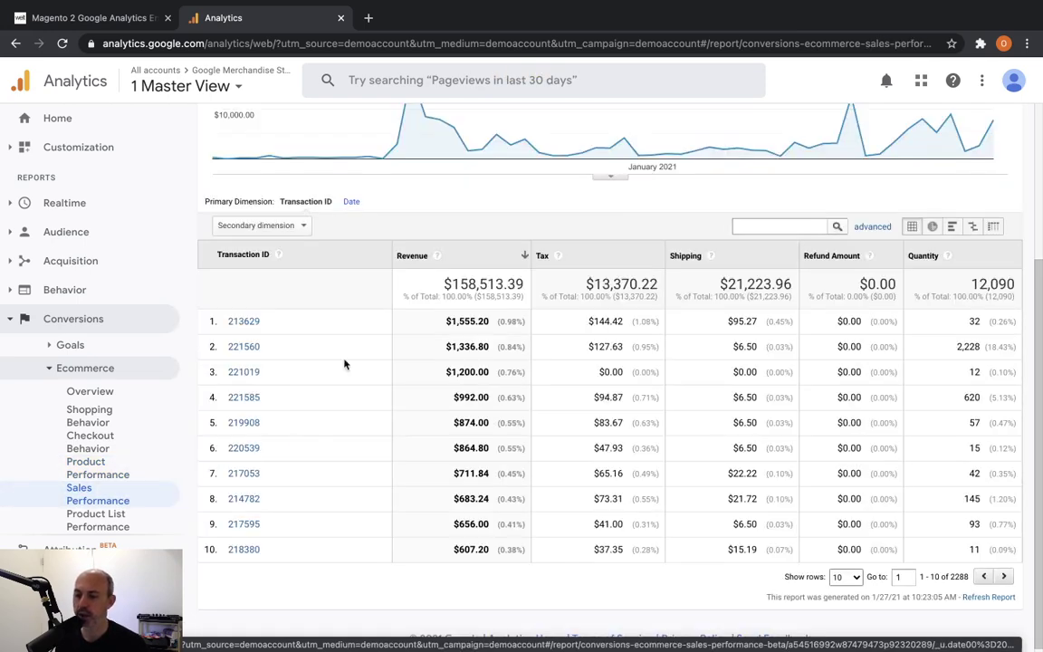
click(127, 523)
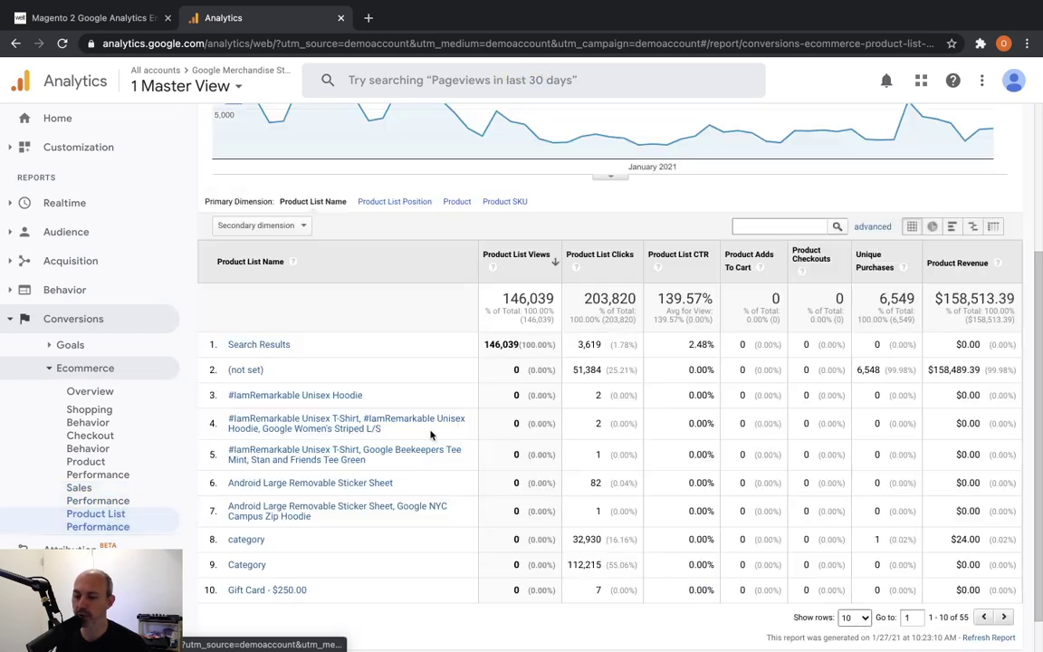
click(272, 346)
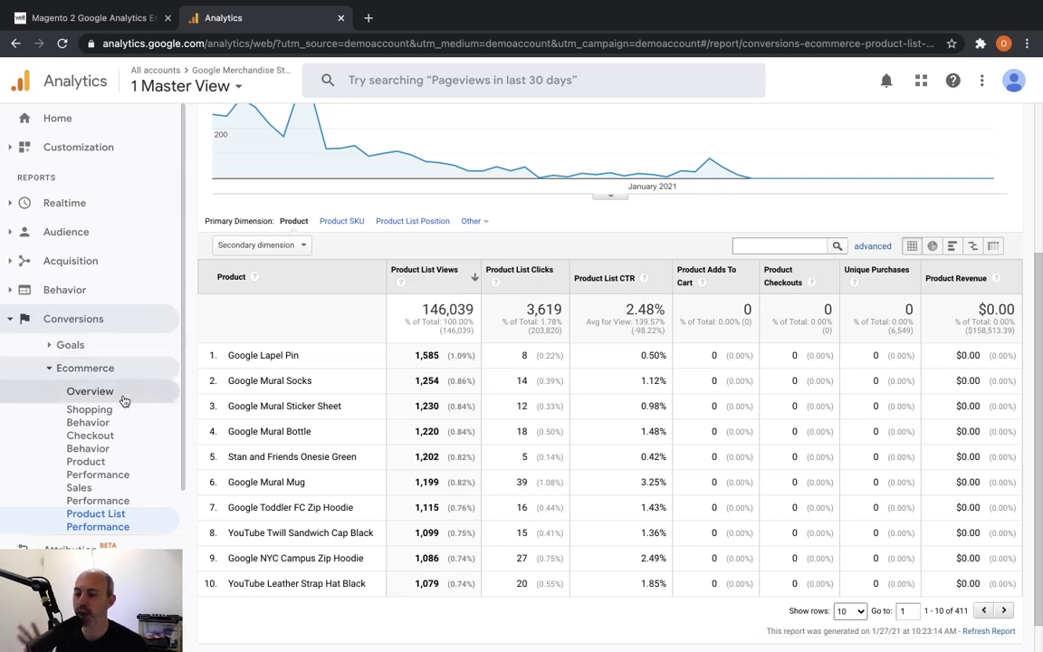
click(90, 391)
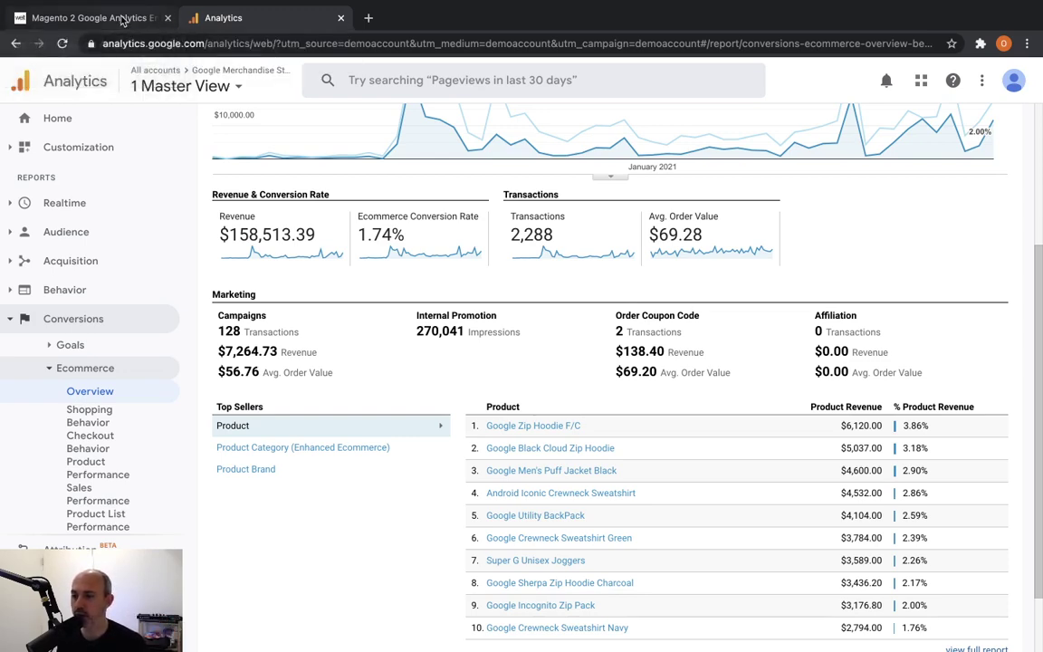
Switch to the WeltPixel Enhanced Ecommerce GTM Tracking extension page and highlight its title.
click(90, 17)
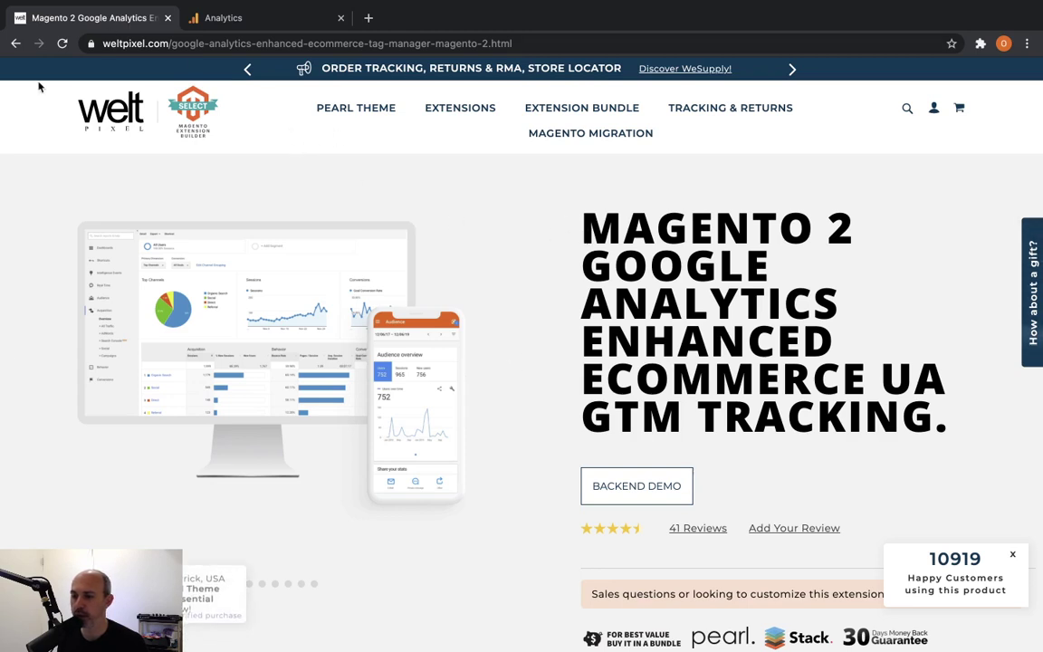
drag(584, 226, 813, 340)
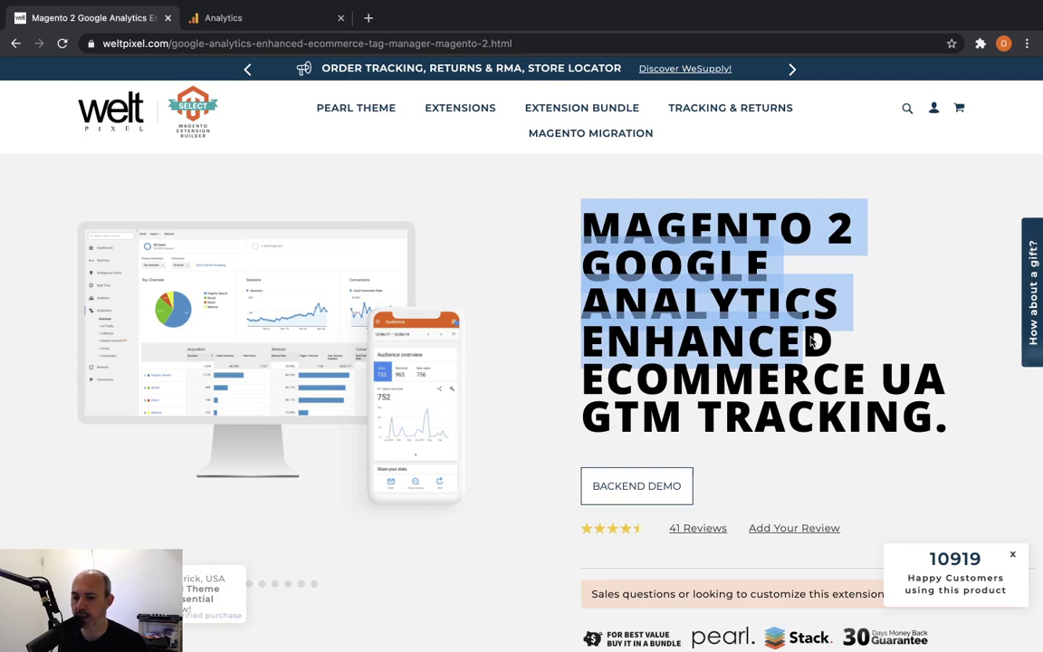
click(812, 340)
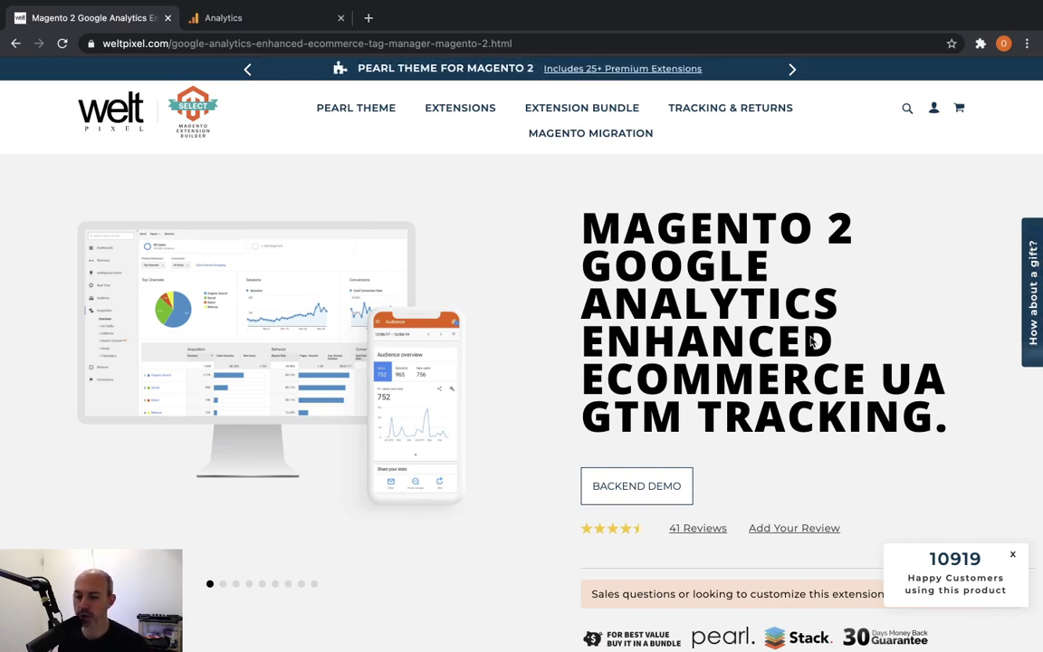
Scroll through the Free ($0.00) versus Pro ($249.00) comparison and back up.
scroll(869, 439, down, 4)
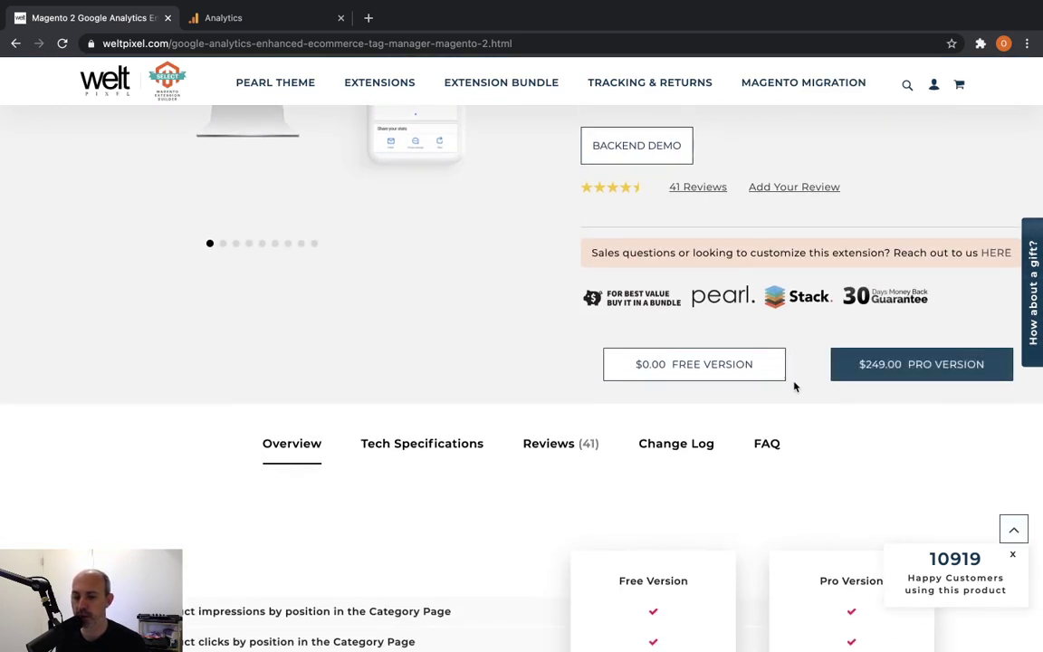
scroll(794, 386, down, 2)
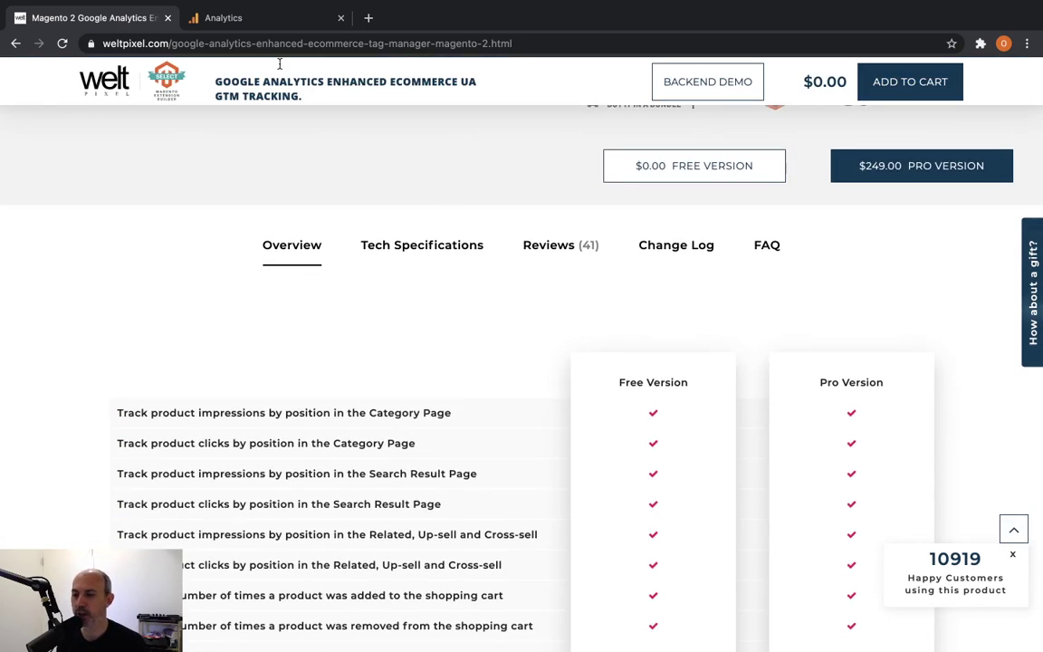
click(268, 43)
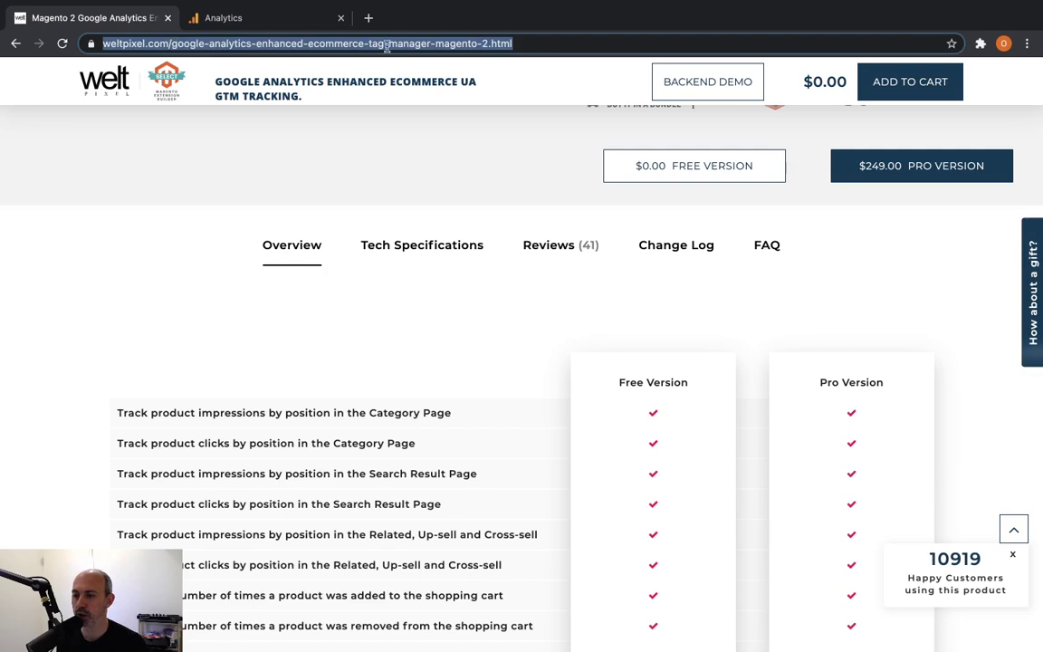
click(574, 179)
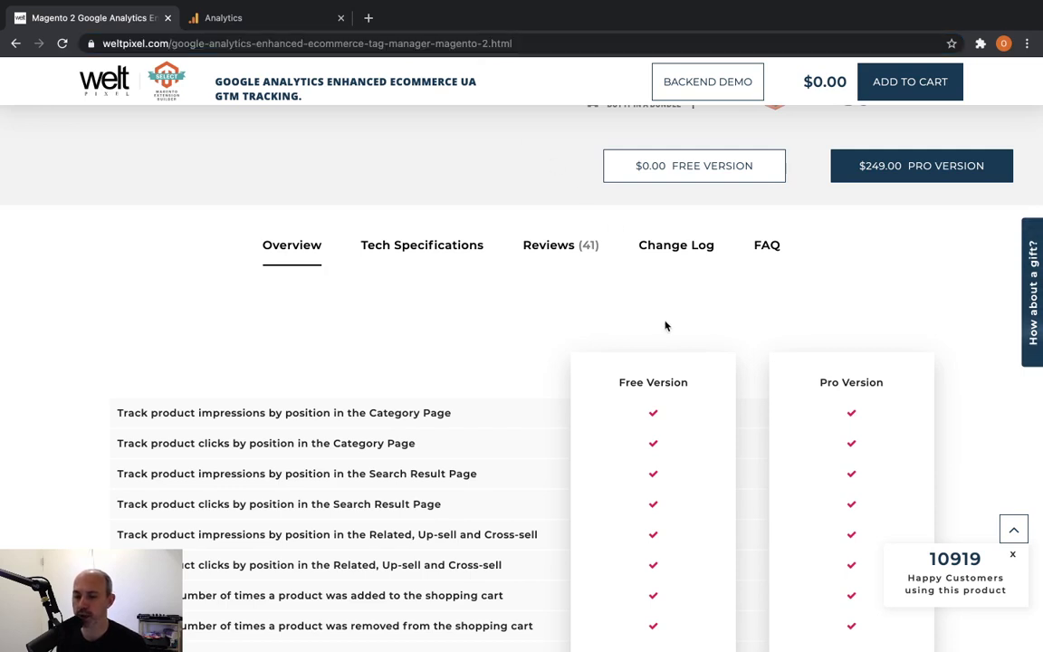
scroll(666, 326, down, 2)
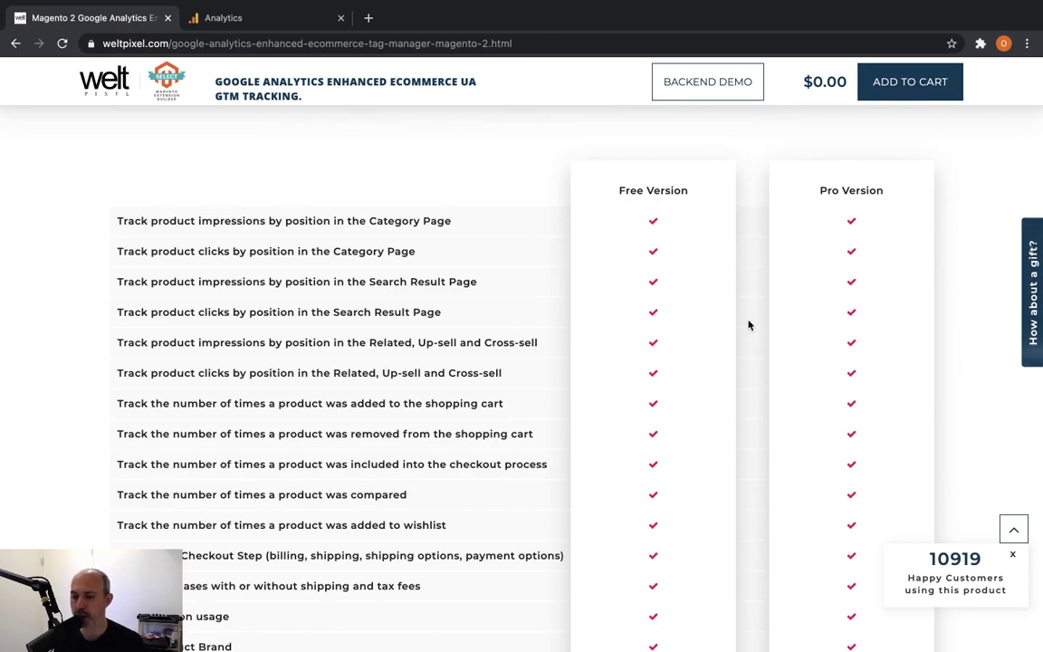
scroll(749, 325, down, 3)
scroll(748, 324, down, 5)
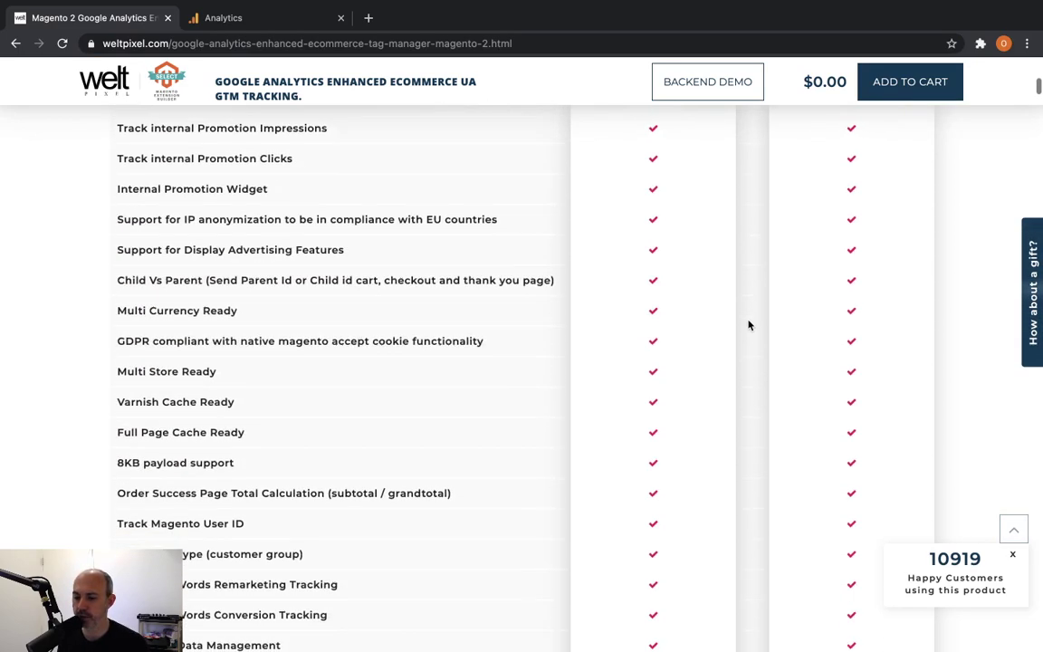
scroll(748, 324, down, 3)
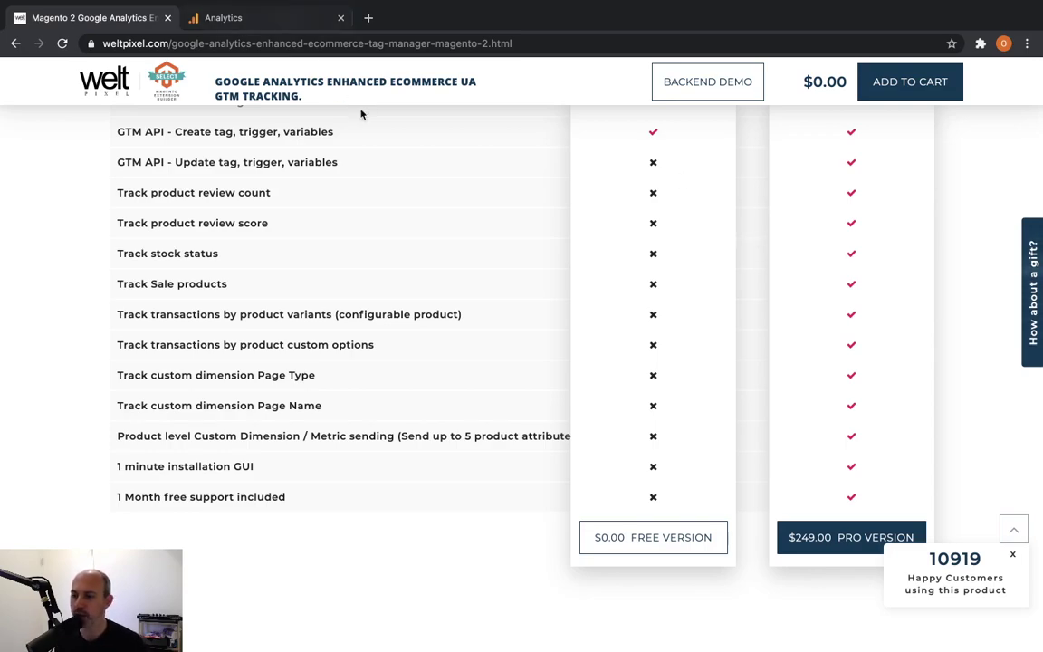
scroll(541, 177, up, 15)
scroll(541, 184, up, 10)
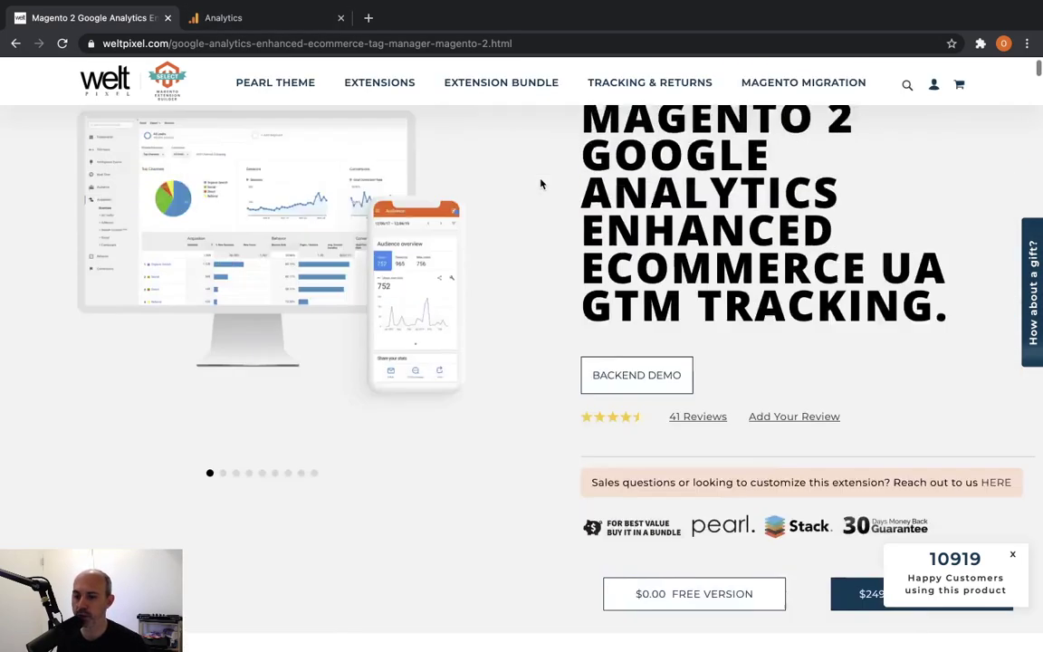
key(ctrl+Left)
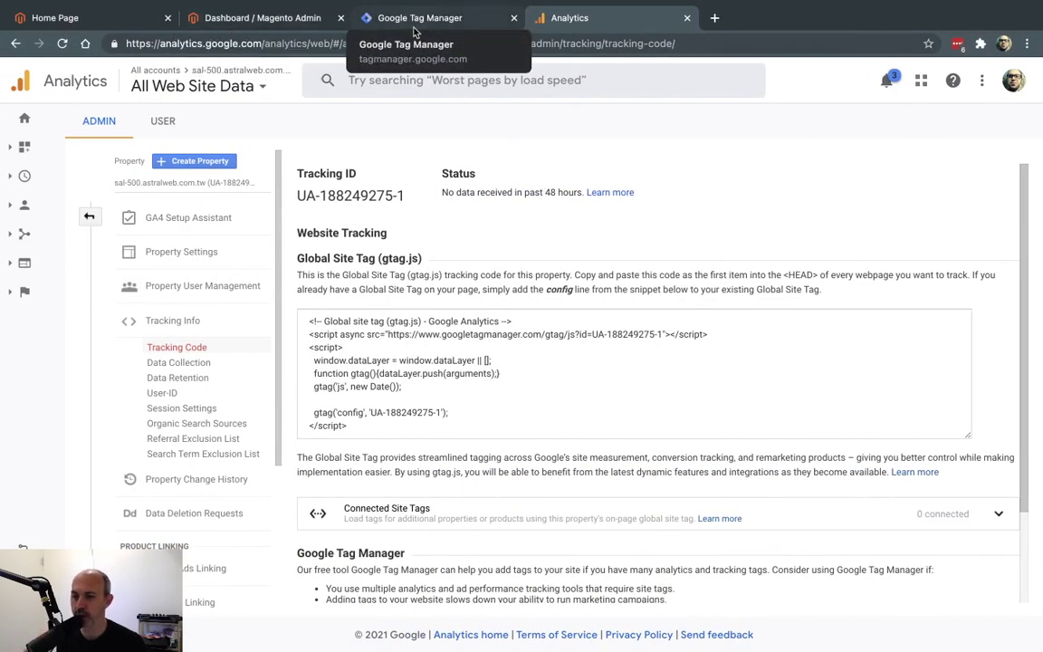
click(438, 24)
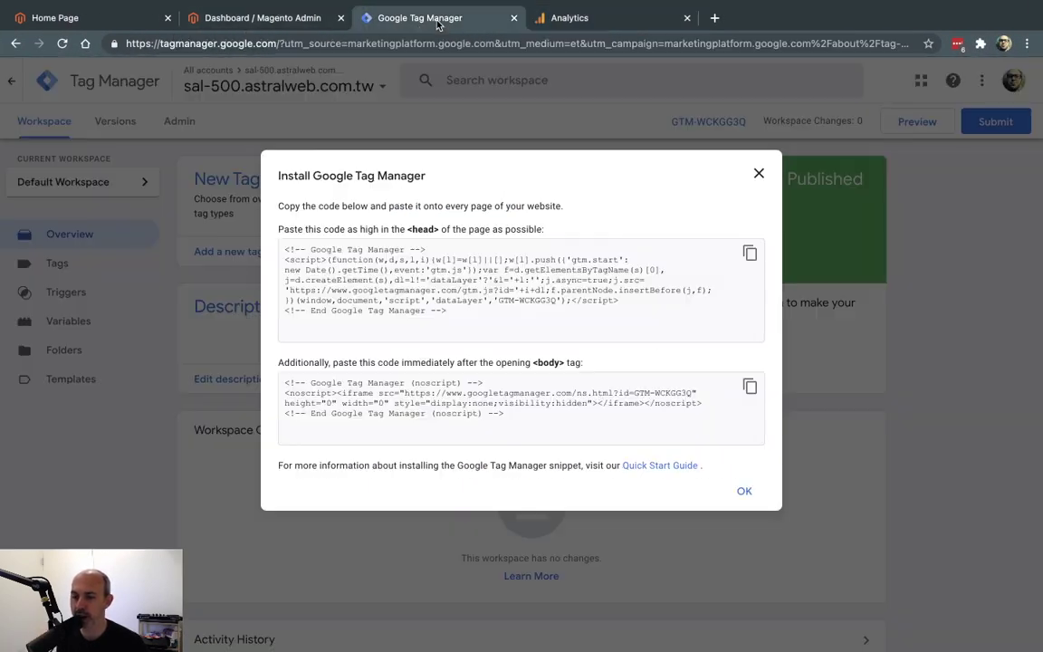
click(598, 20)
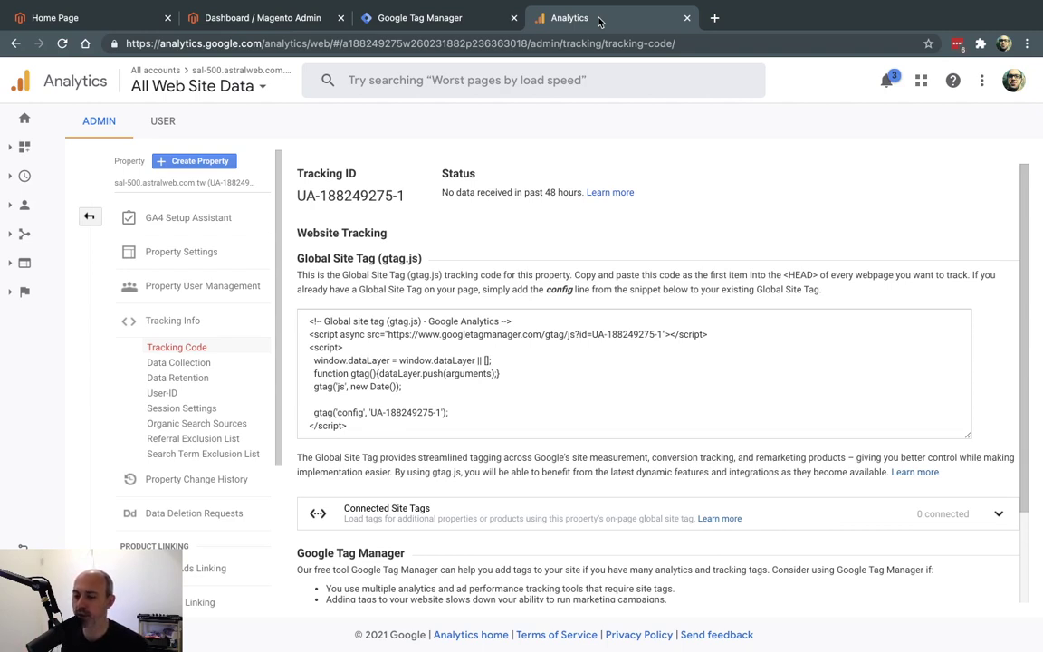
Go to WeltPixel's Enhanced Ecommerce GTM settings in Magento Admin, dismissing the message popup.
click(283, 19)
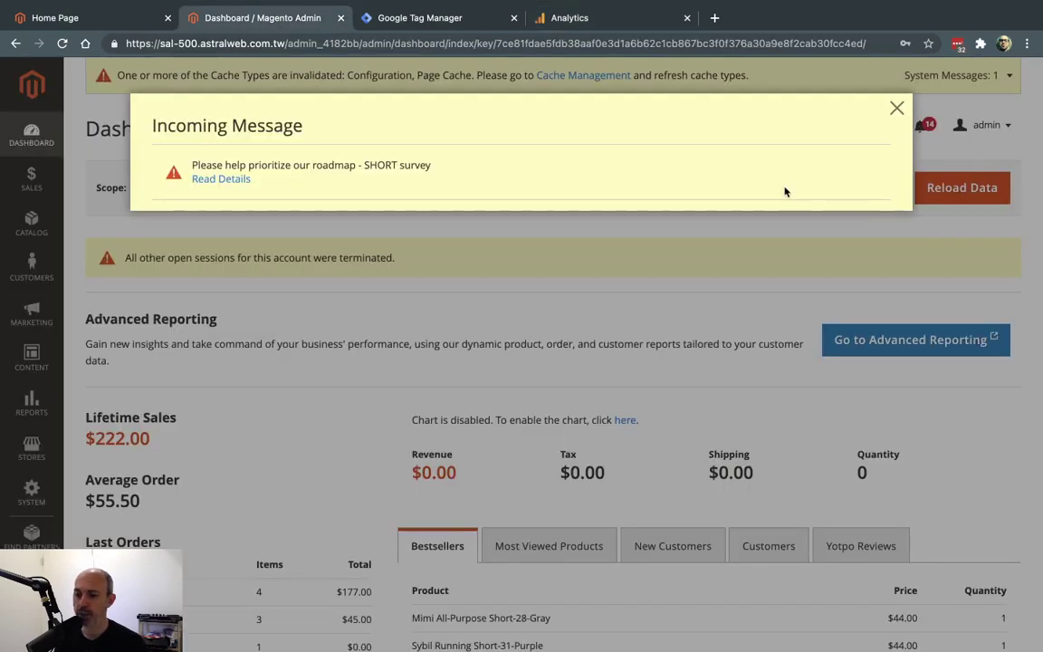
click(896, 108)
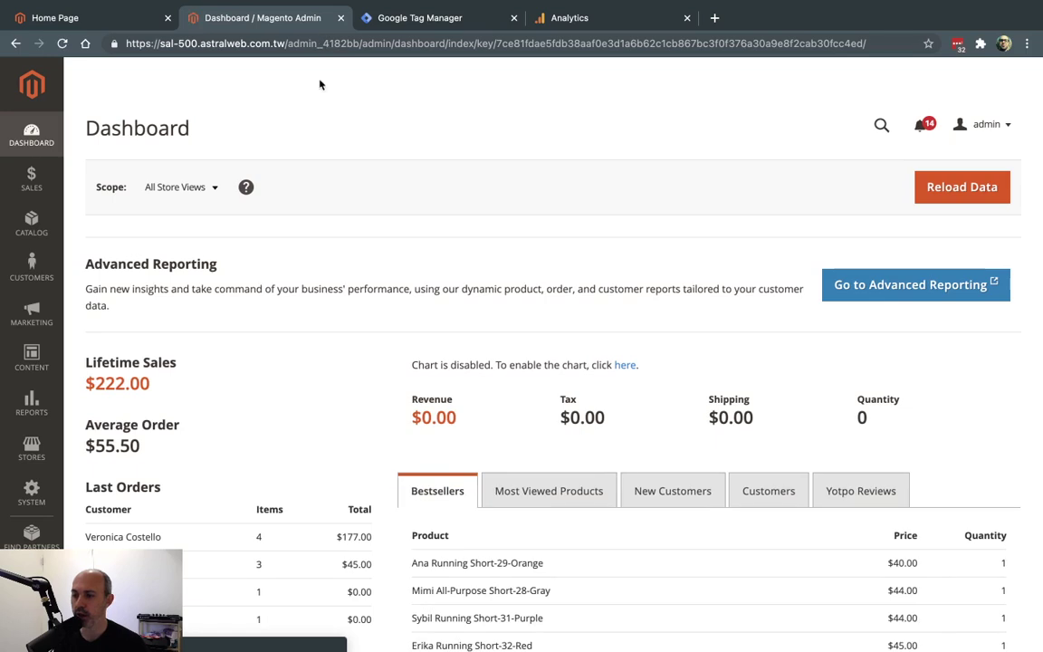
click(32, 580)
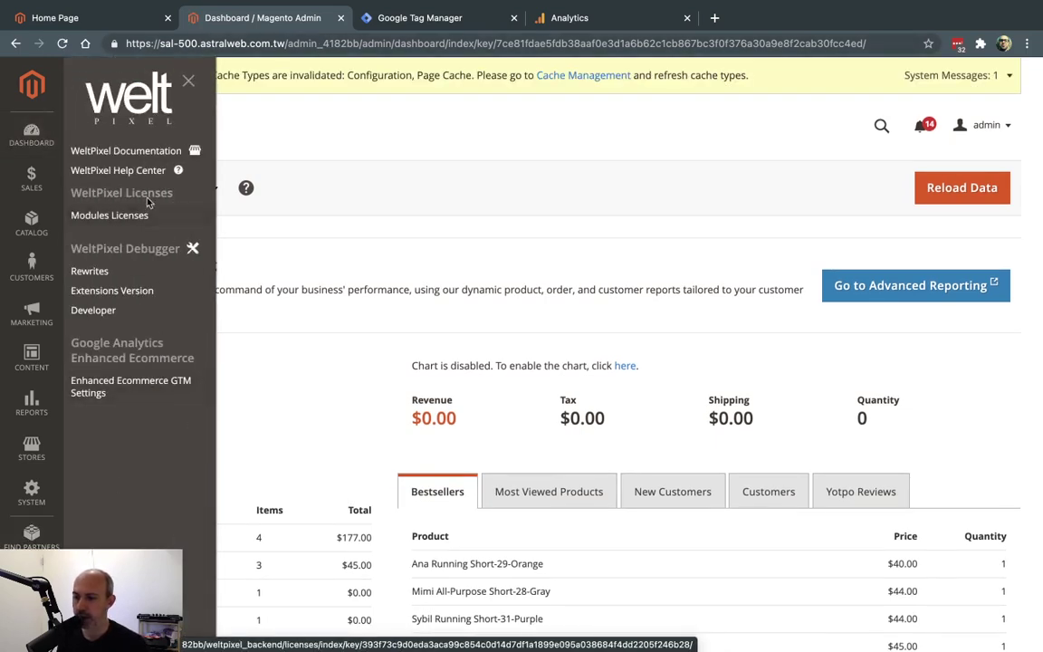
click(138, 393)
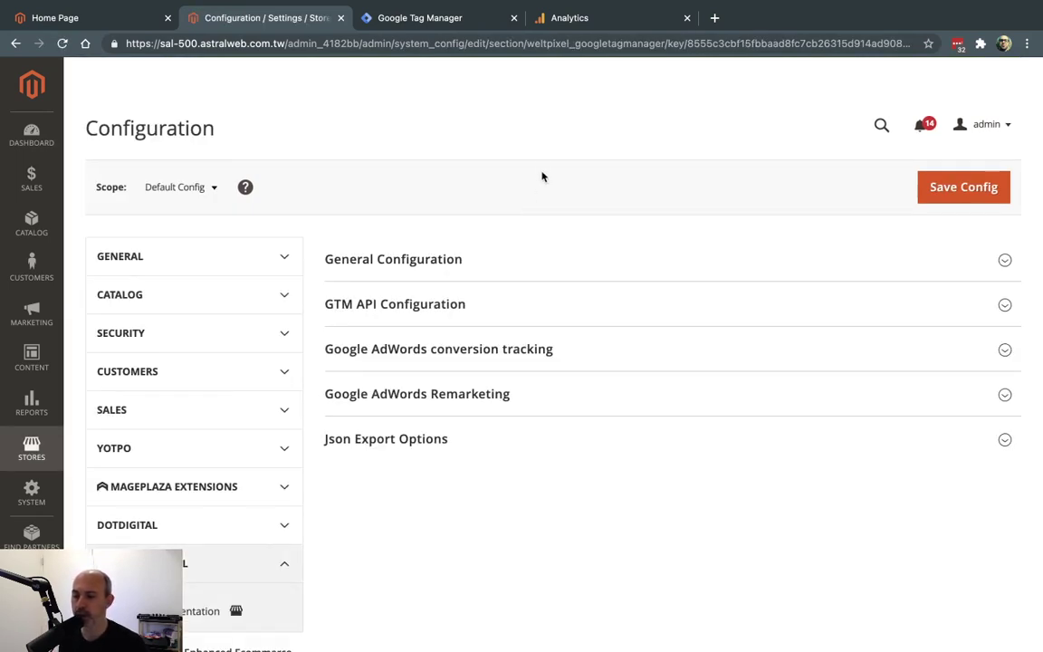
Set Enable GoogleTagManager to Yes under General Configuration.
click(443, 272)
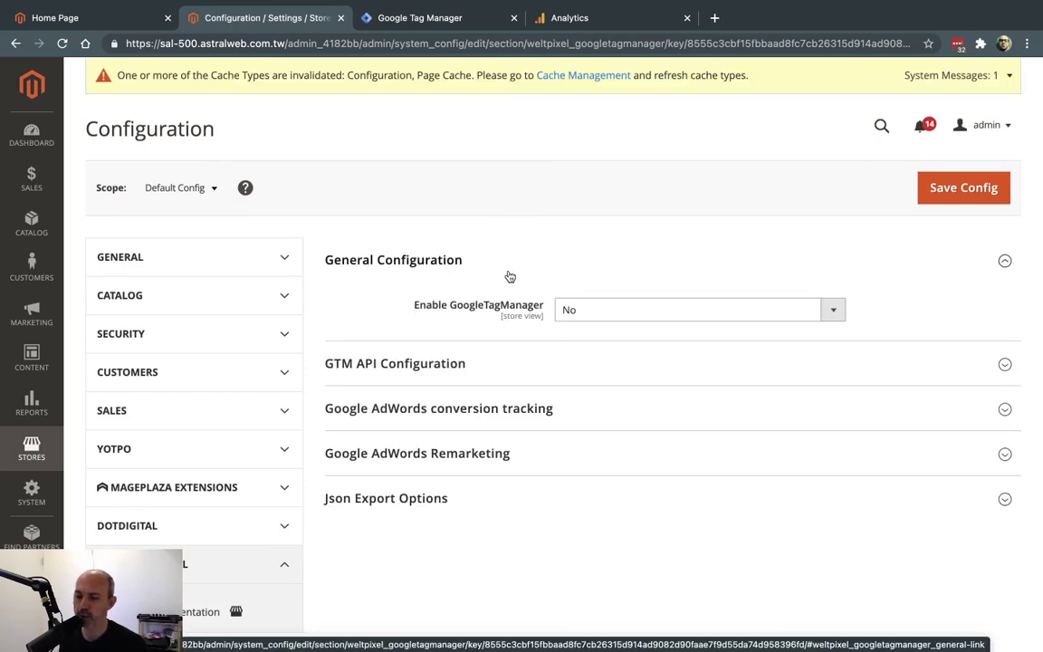
scroll(510, 277, down, 1)
click(599, 258)
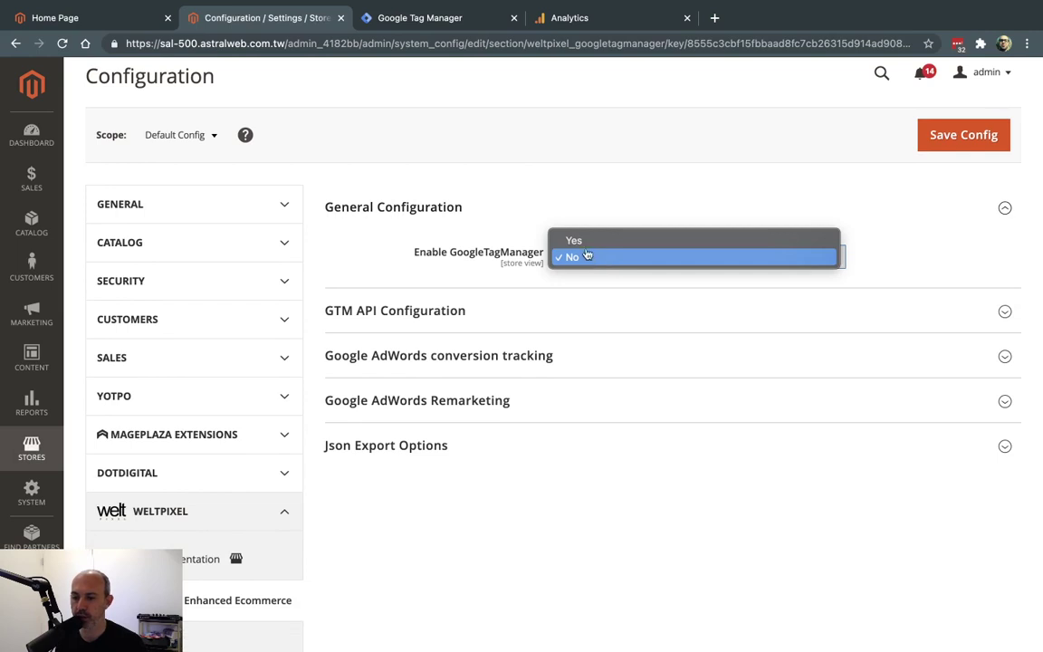
click(580, 255)
click(585, 253)
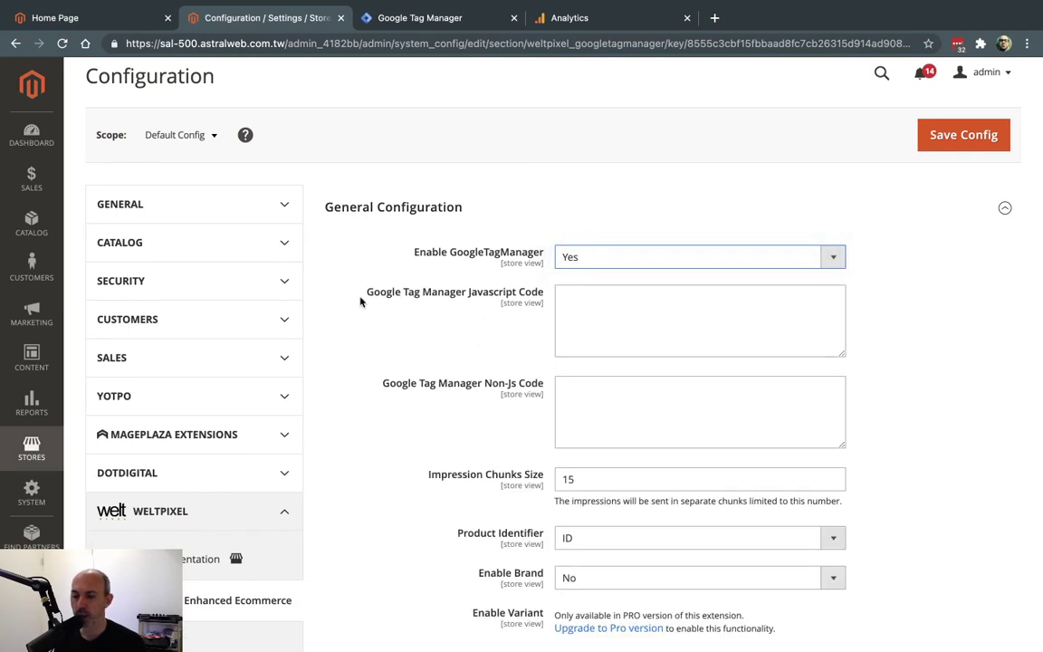
drag(362, 292, 451, 346)
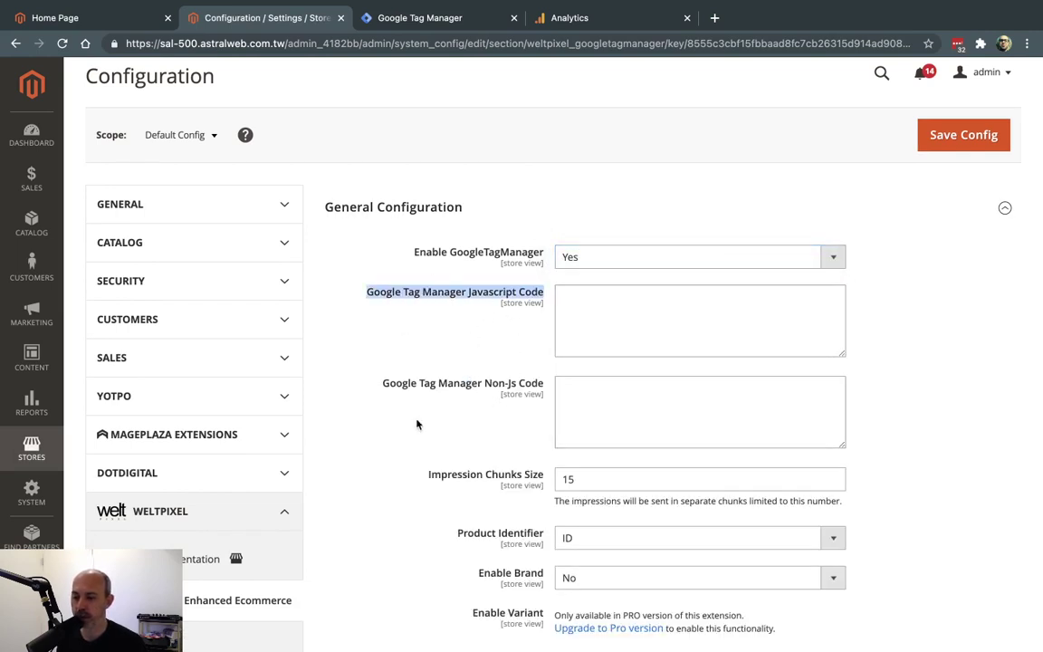
Copy the GTM head snippet into Magento's Javascript Code field.
click(450, 18)
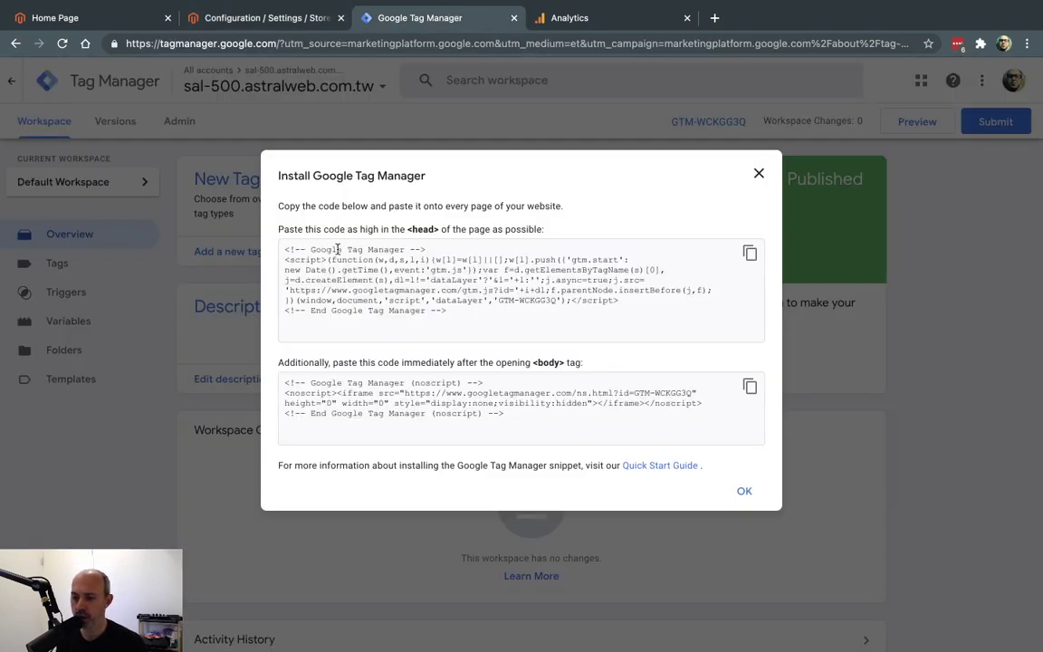
click(749, 253)
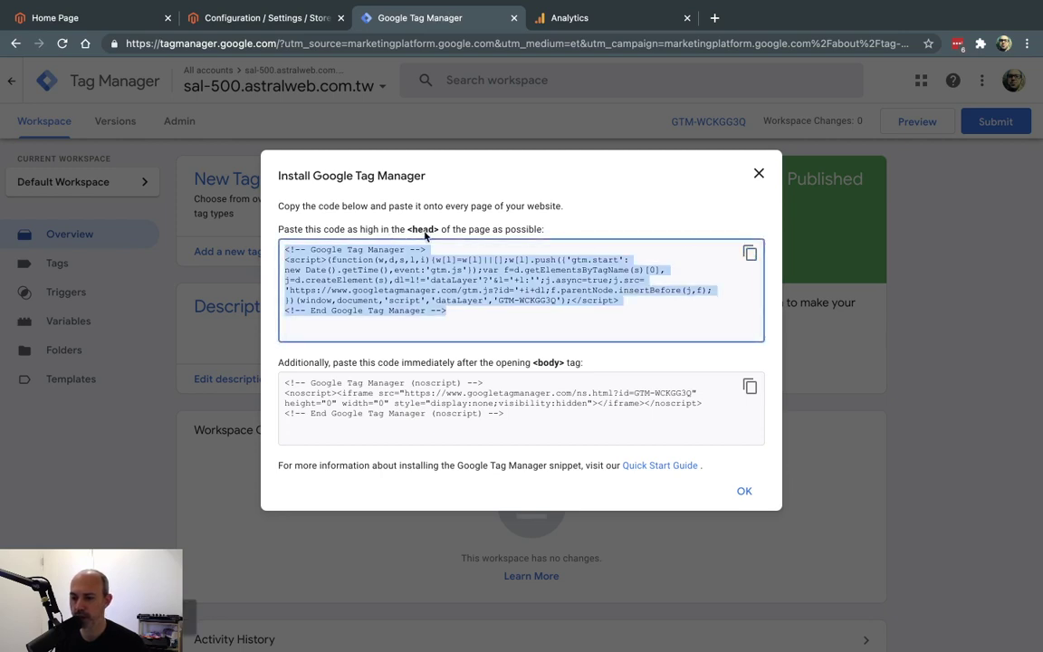
click(271, 17)
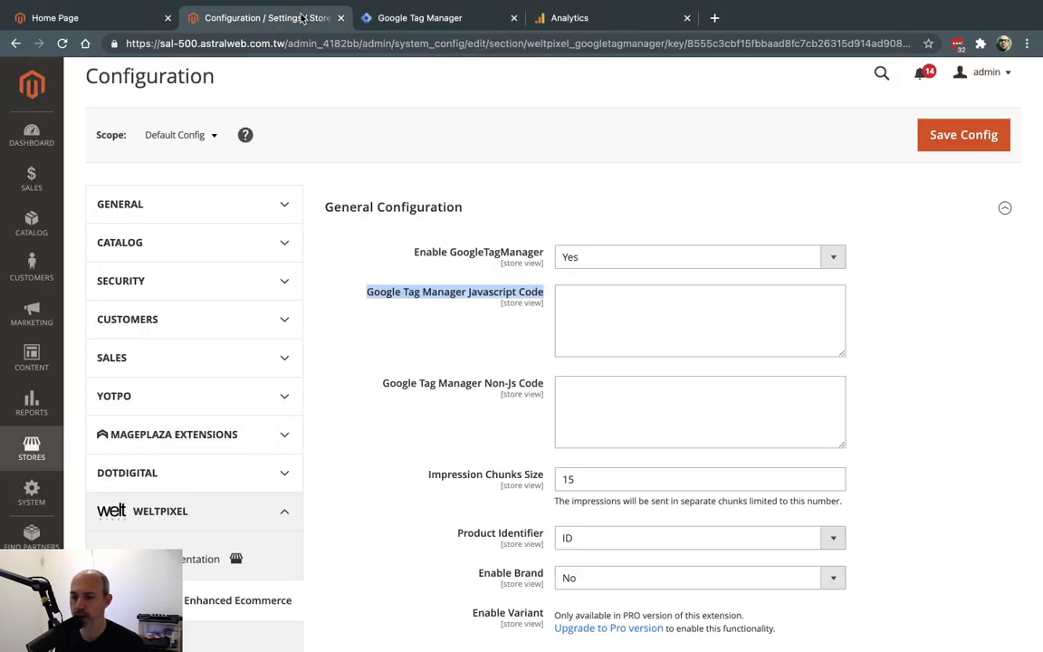
click(614, 319)
key(ctrl+v)
Copy the GTM body noscript snippet into Magento's Non-Js Code field.
click(452, 18)
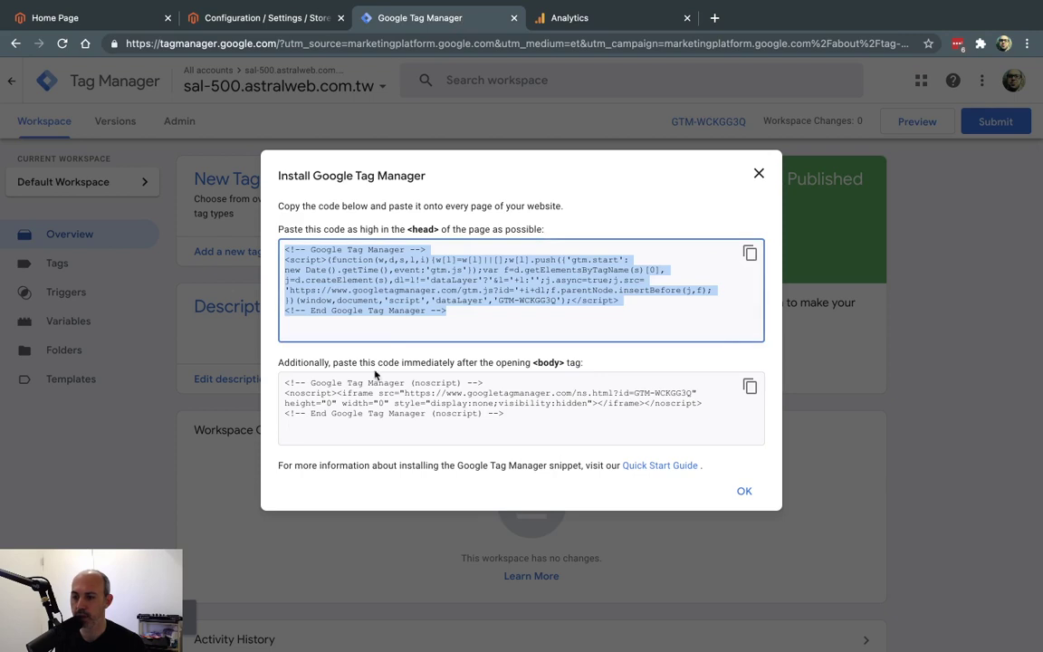
click(750, 386)
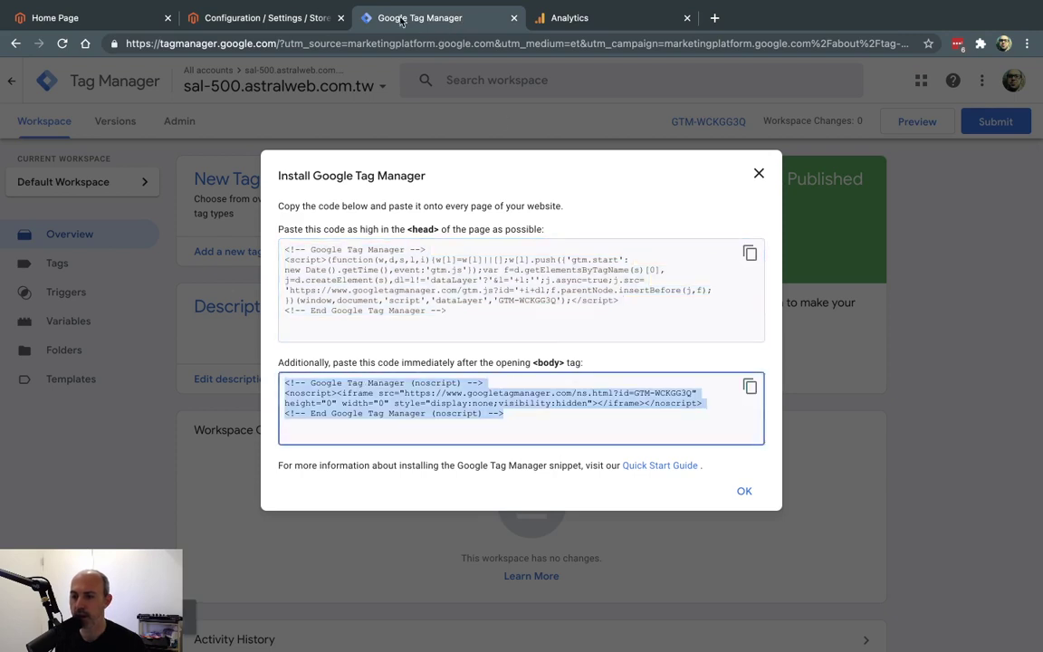
click(298, 24)
click(603, 396)
key(ctrl+v)
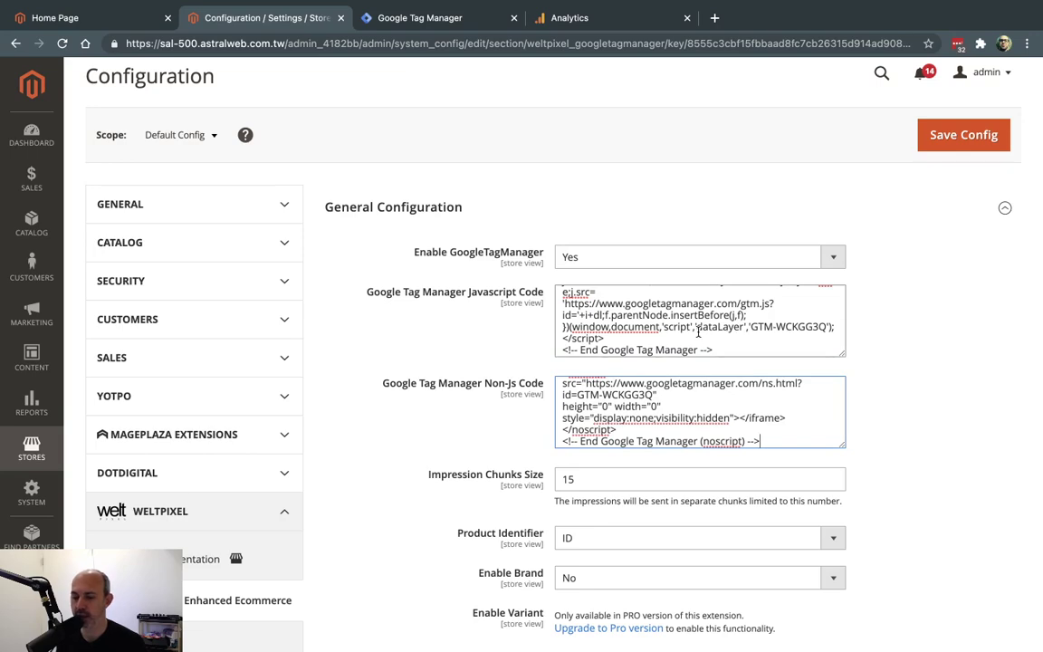
Review the Enhanced Ecommerce options, including Impression Chunks Size 15 and Product Identifier ID.
scroll(875, 366, down, 8)
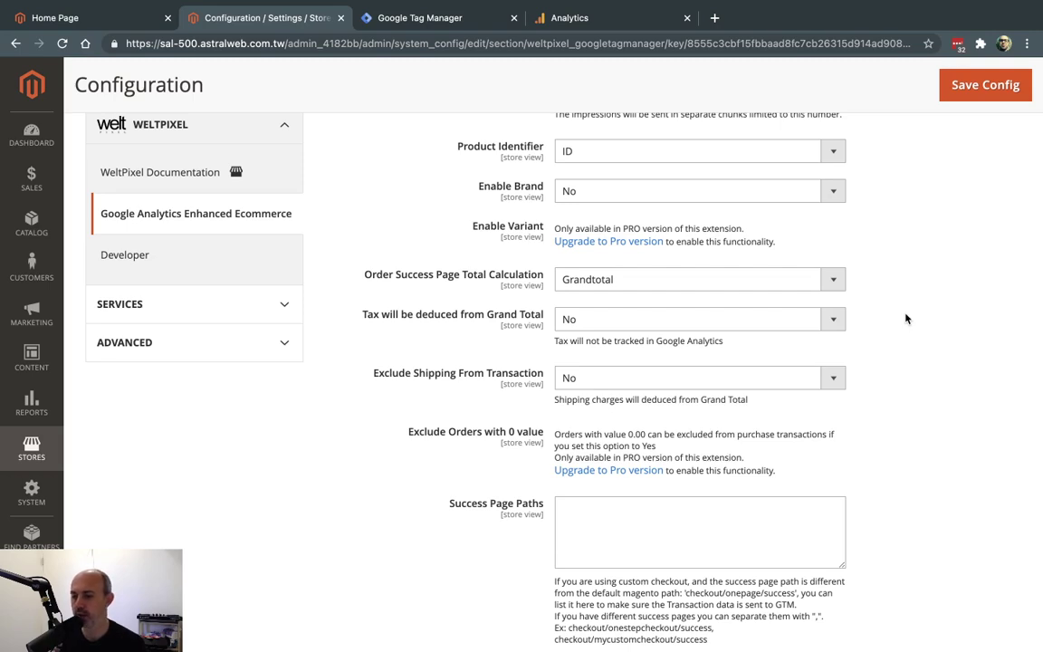
scroll(917, 361, down, 5)
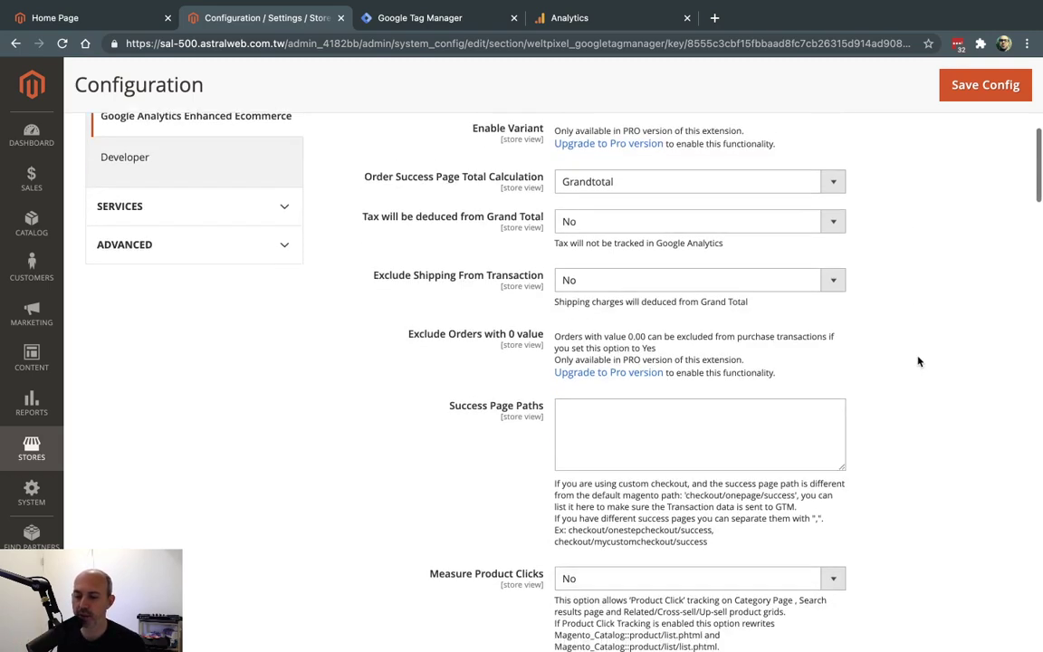
scroll(917, 361, down, 8)
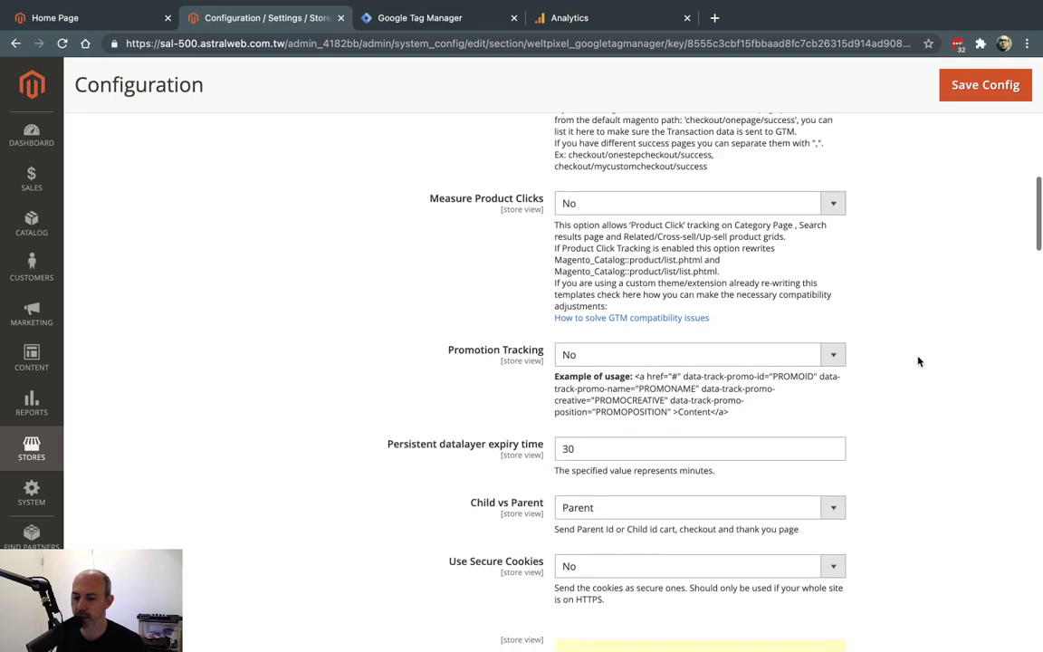
scroll(917, 361, down, 5)
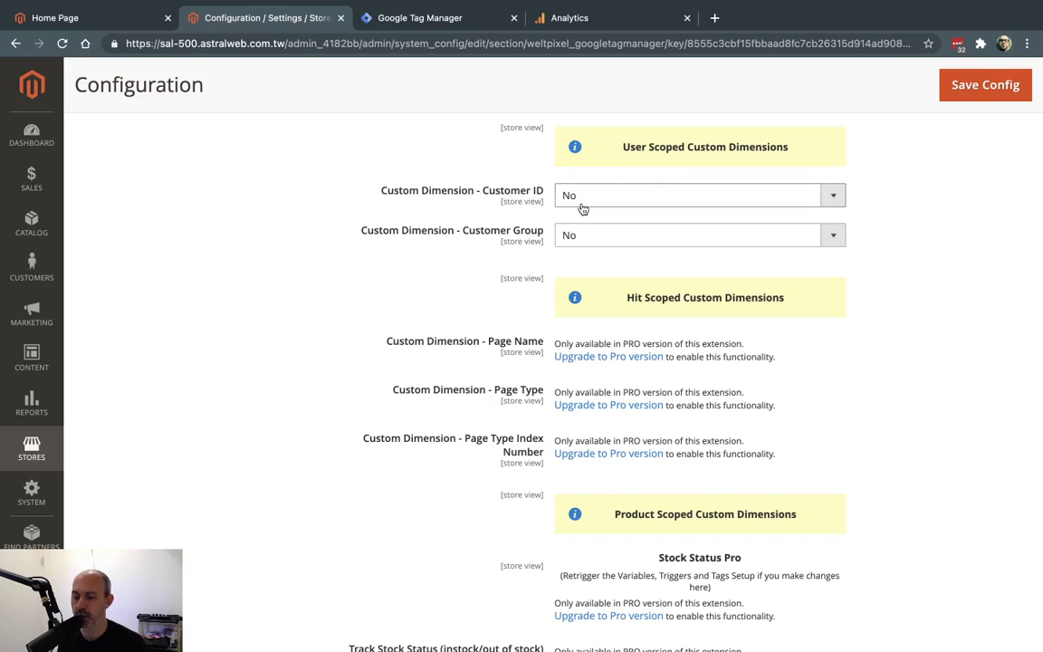
scroll(903, 284, down, 12)
scroll(903, 285, up, 20)
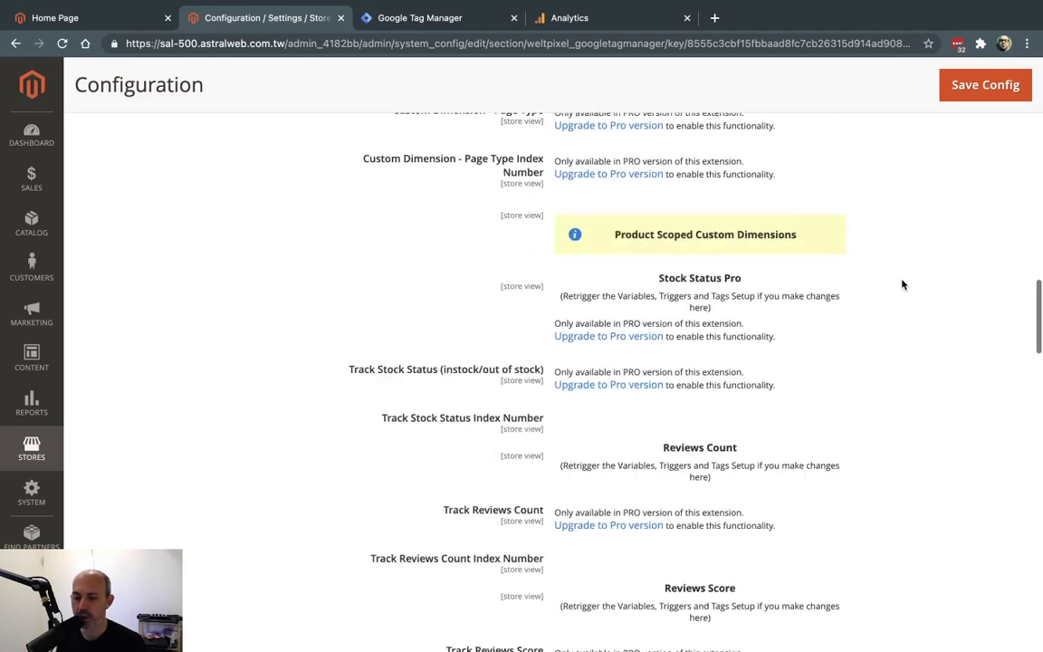
click(956, 186)
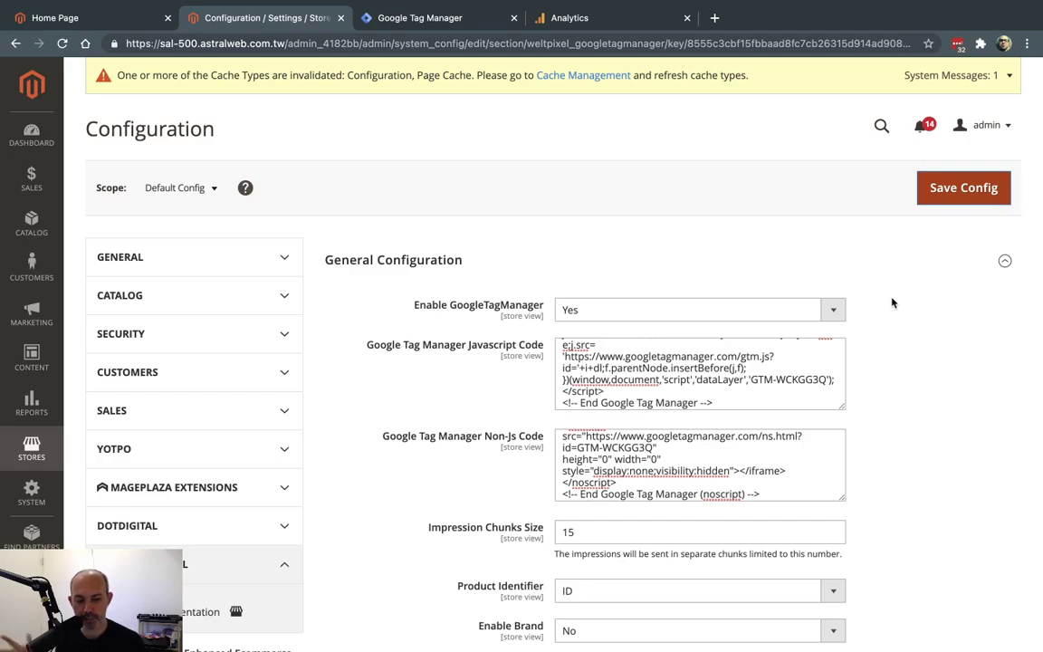
Expand GTM API Configuration at the bottom of the WeltPixel GTM settings to show its empty ID fields.
scroll(876, 319, down, 12)
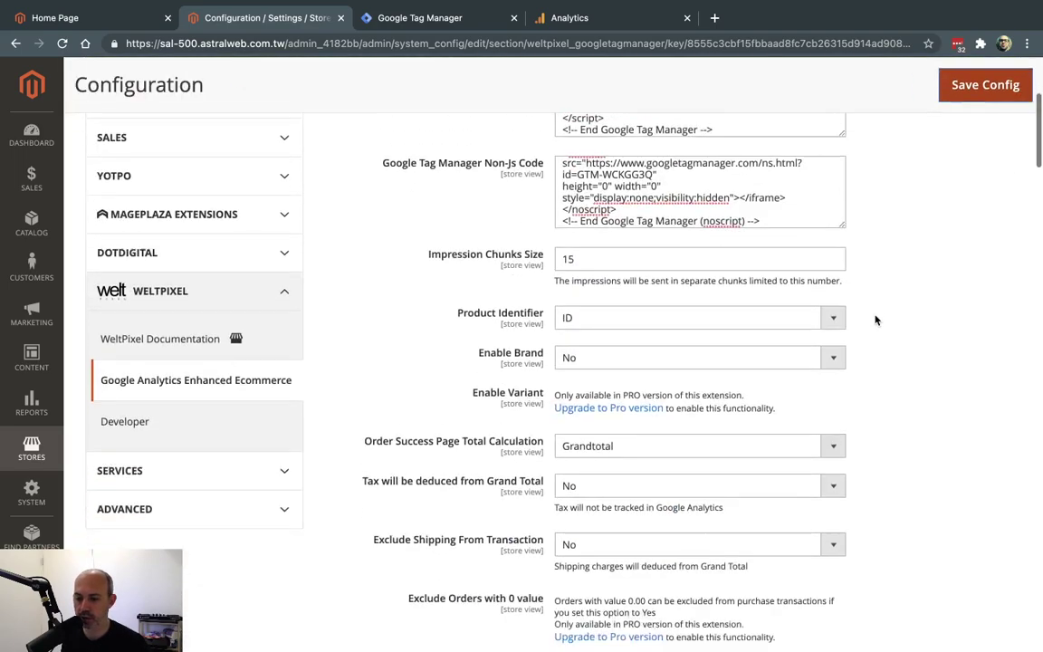
scroll(876, 319, down, 15)
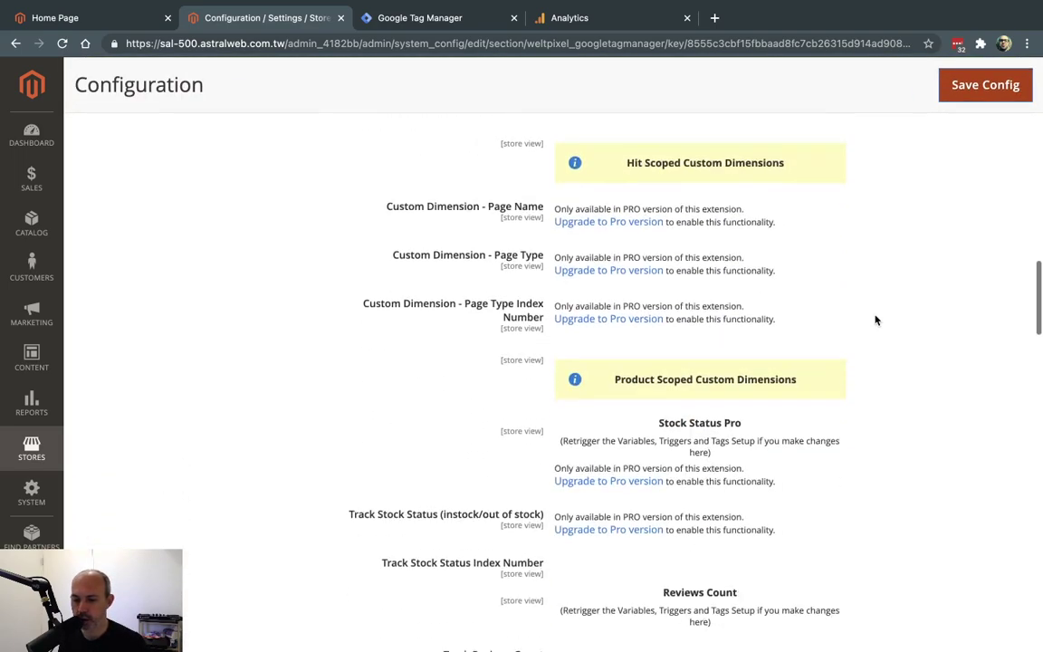
scroll(876, 319, down, 15)
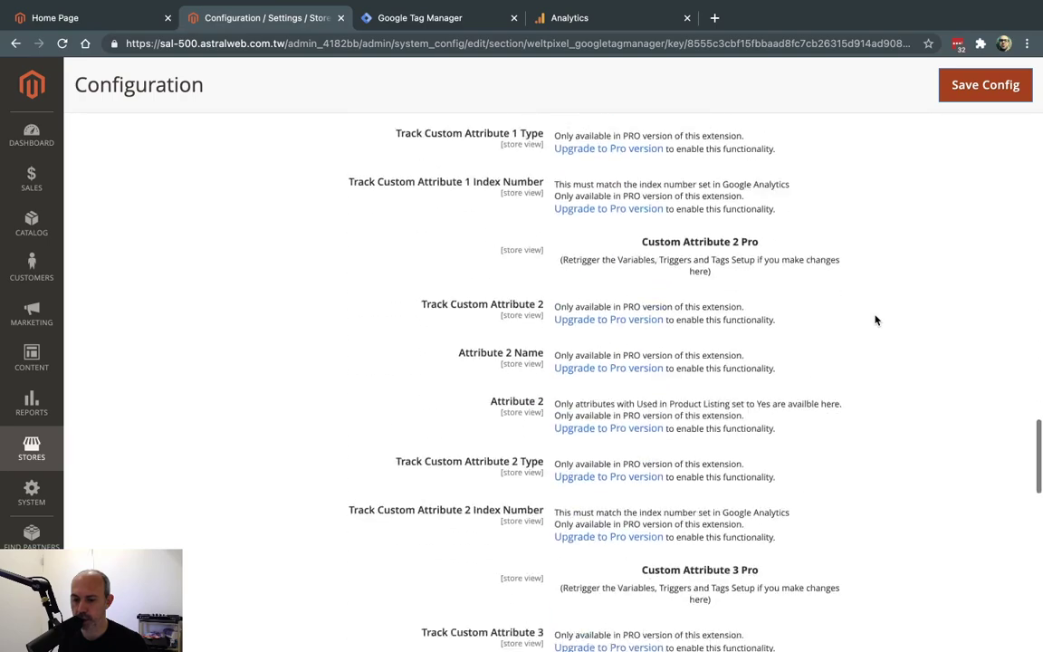
scroll(875, 319, down, 8)
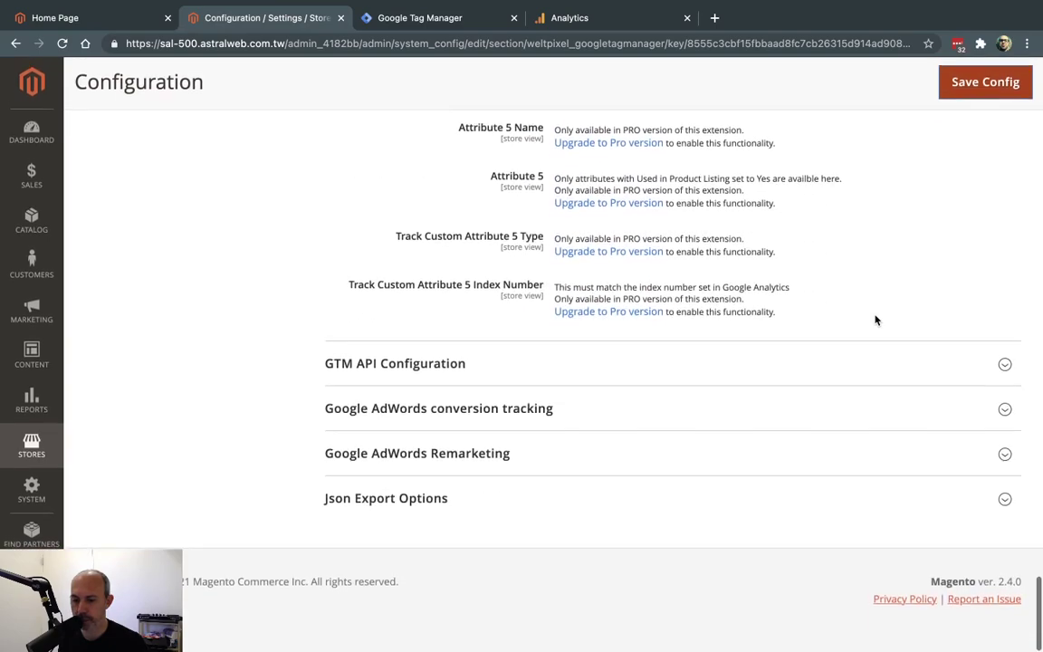
click(672, 365)
scroll(675, 362, down, 3)
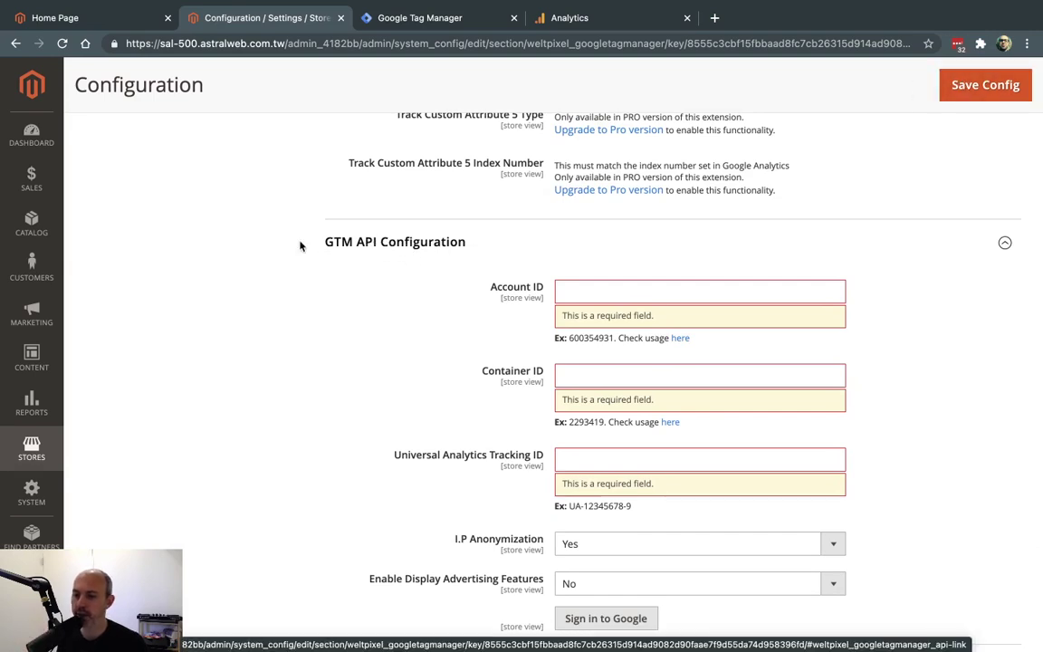
Close Tag Manager's install-code window and bring the IDs at the end of its web address into view.
drag(298, 242, 321, 242)
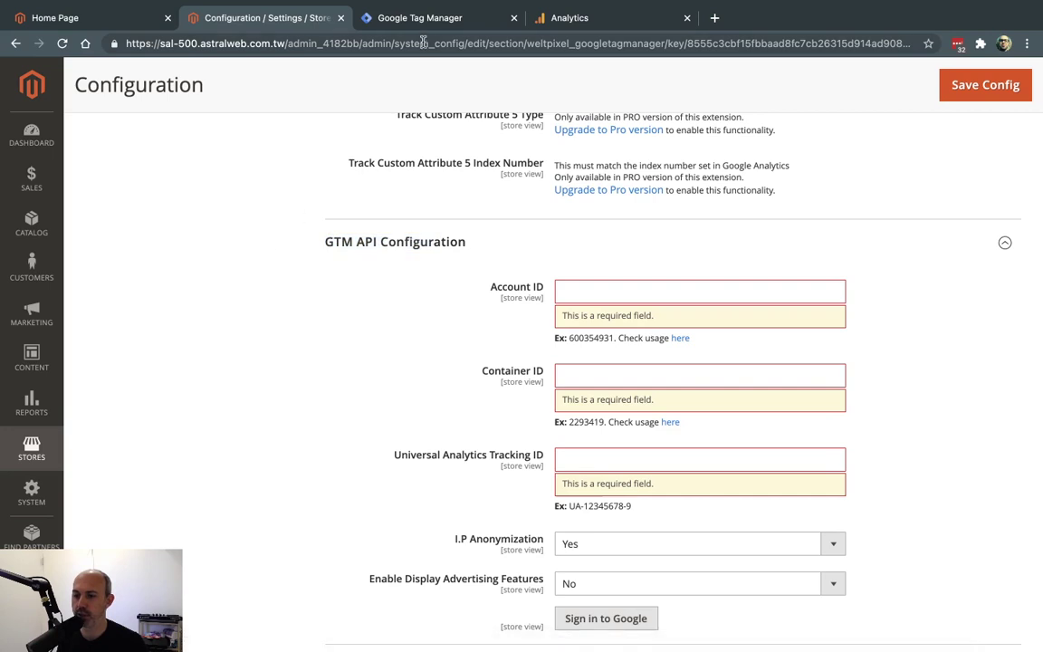
click(457, 25)
click(387, 43)
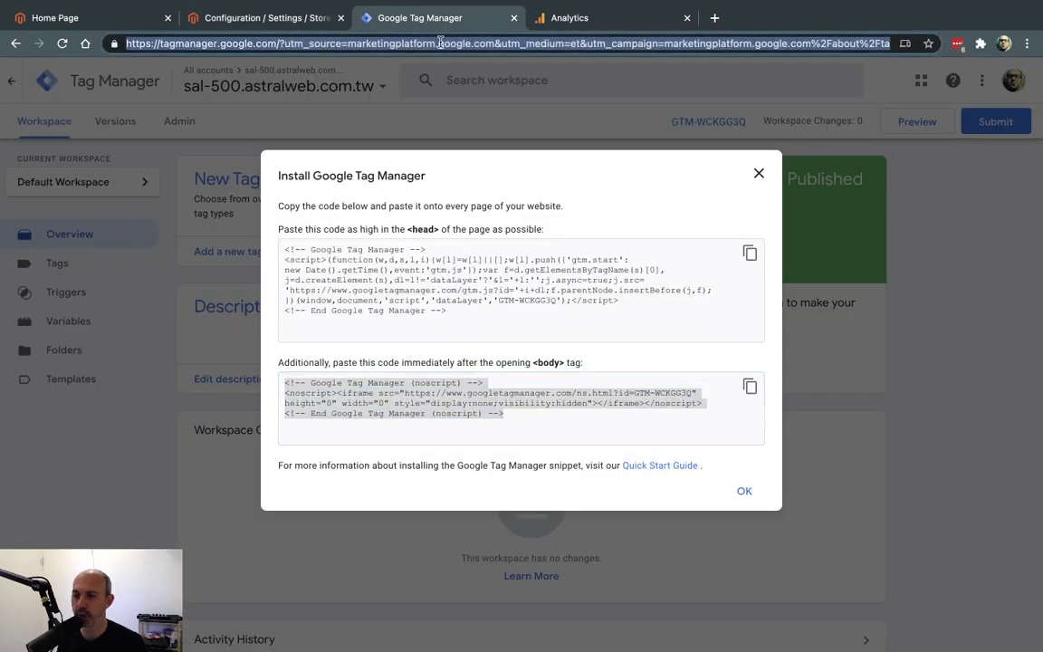
click(411, 45)
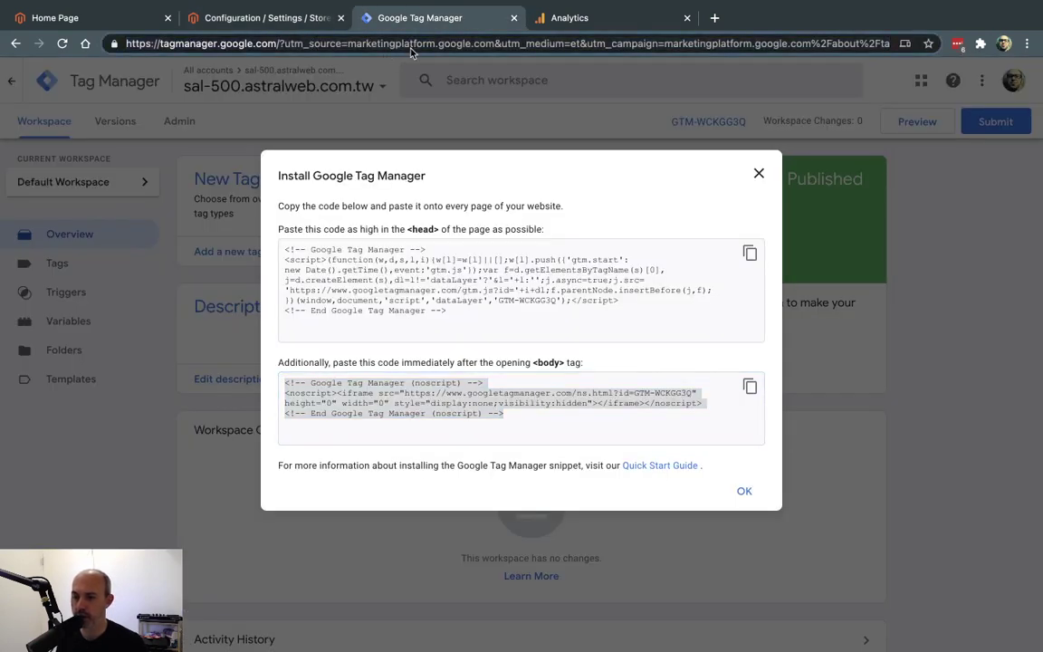
click(759, 173)
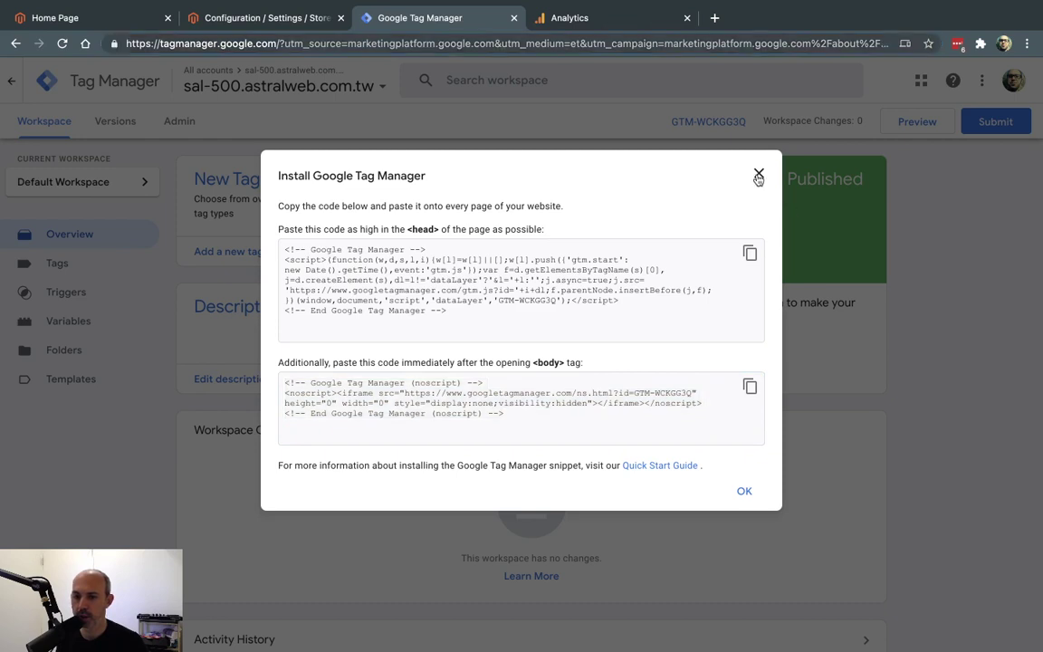
click(520, 42)
key(End)
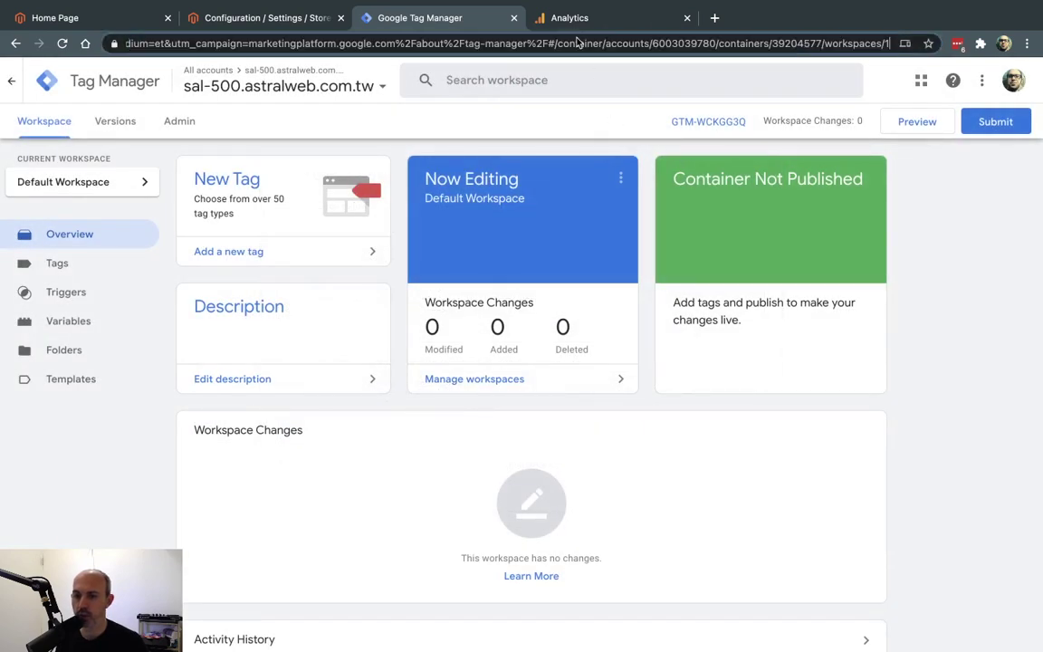
drag(312, 43, 457, 43)
click(457, 42)
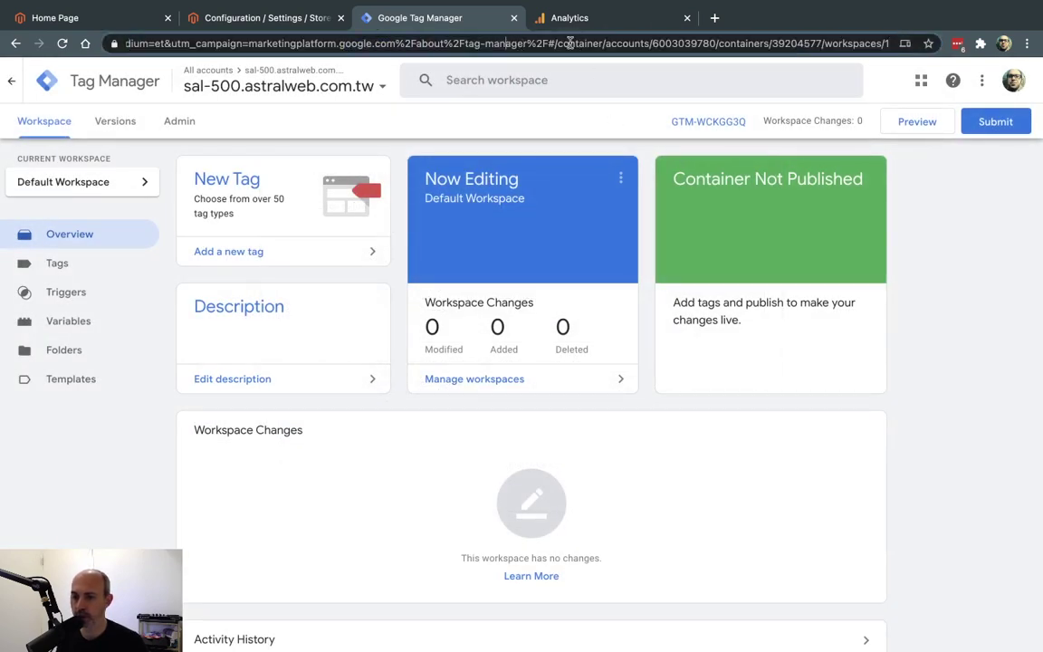
Copy the account ID from the Tag Manager address into Magento's Account ID field.
drag(657, 42, 710, 42)
drag(776, 42, 811, 43)
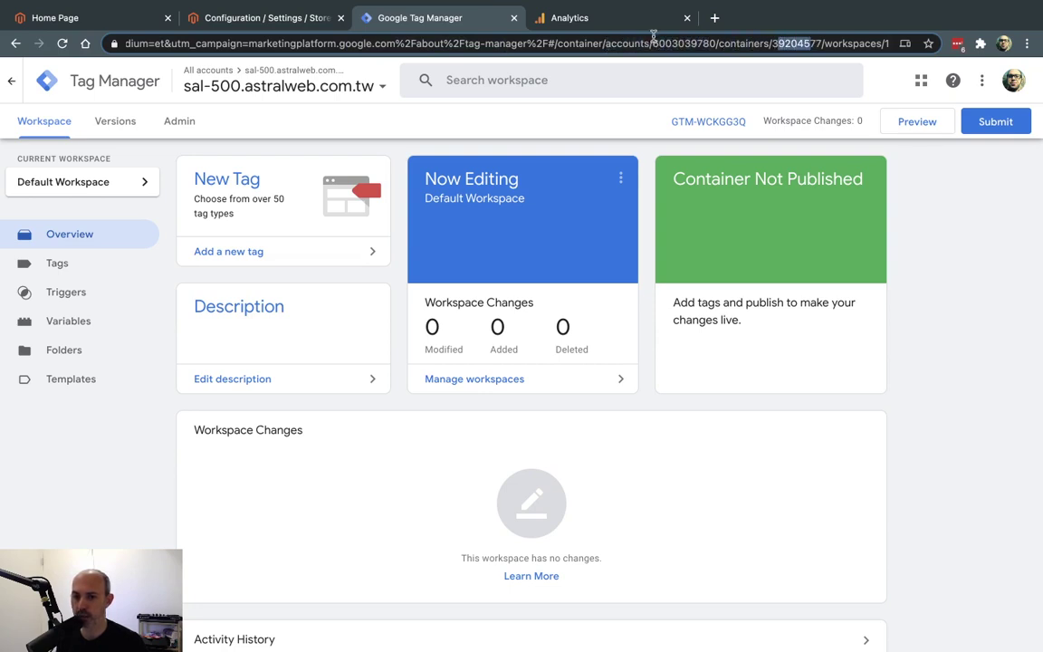
drag(654, 42, 711, 44)
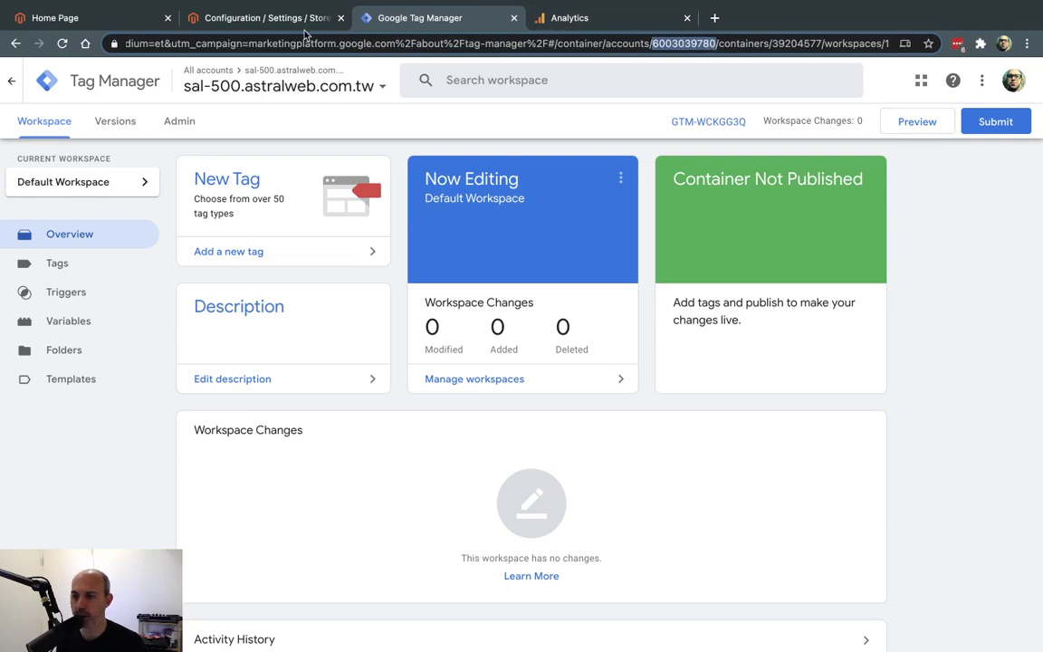
click(245, 20)
click(621, 292)
key(ctrl+v)
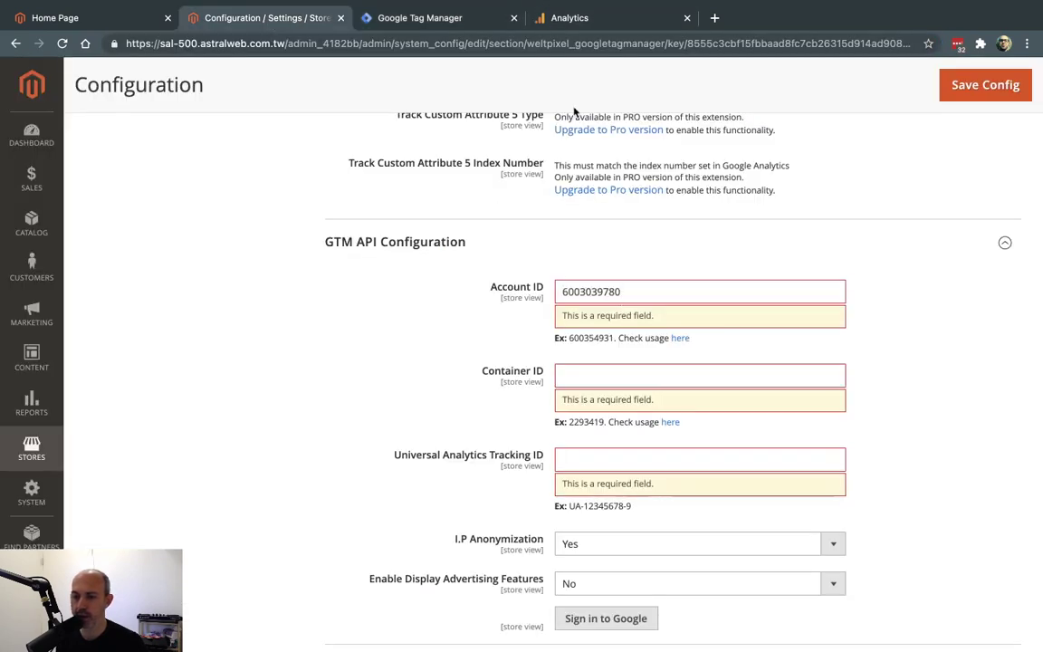
Copy the container ID from the Tag Manager address into Magento's Container ID field.
click(483, 24)
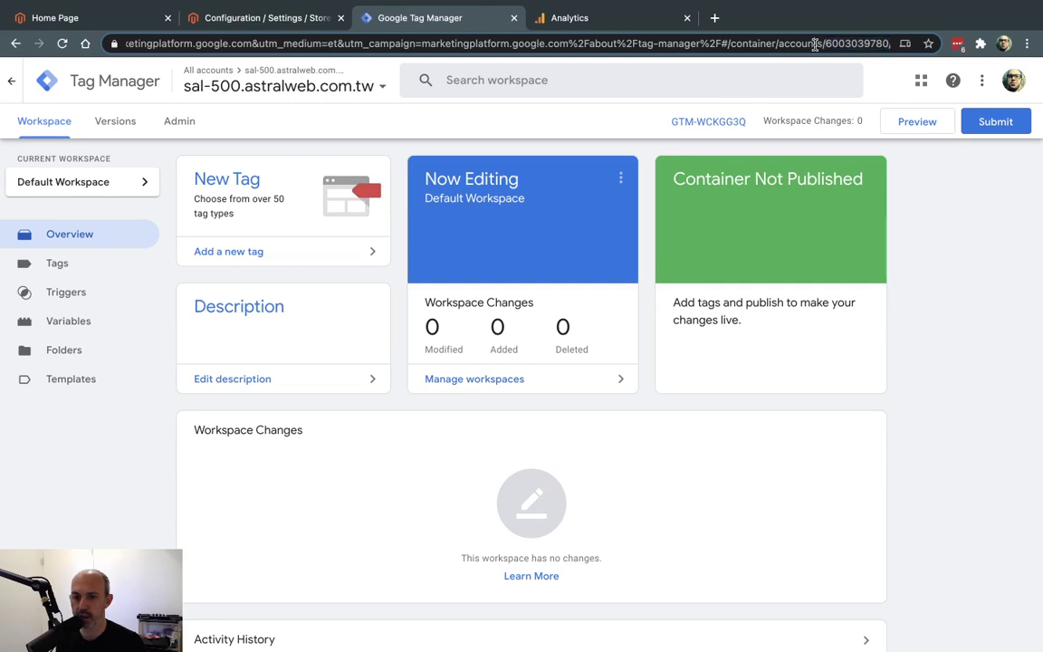
drag(808, 44, 903, 45)
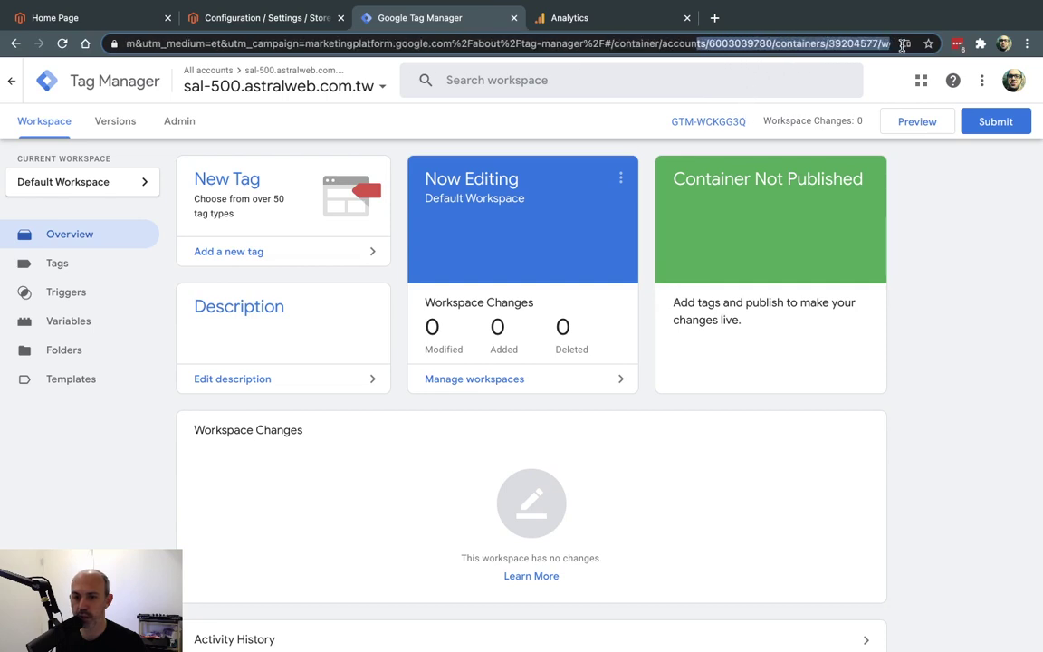
double_click(838, 44)
key(super+c)
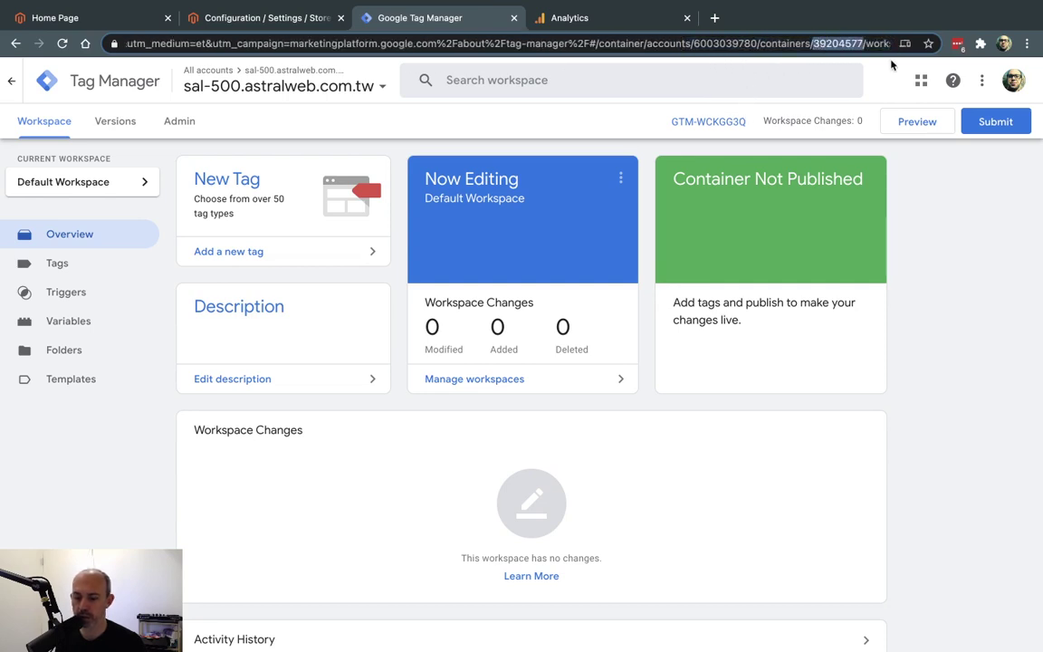
click(262, 17)
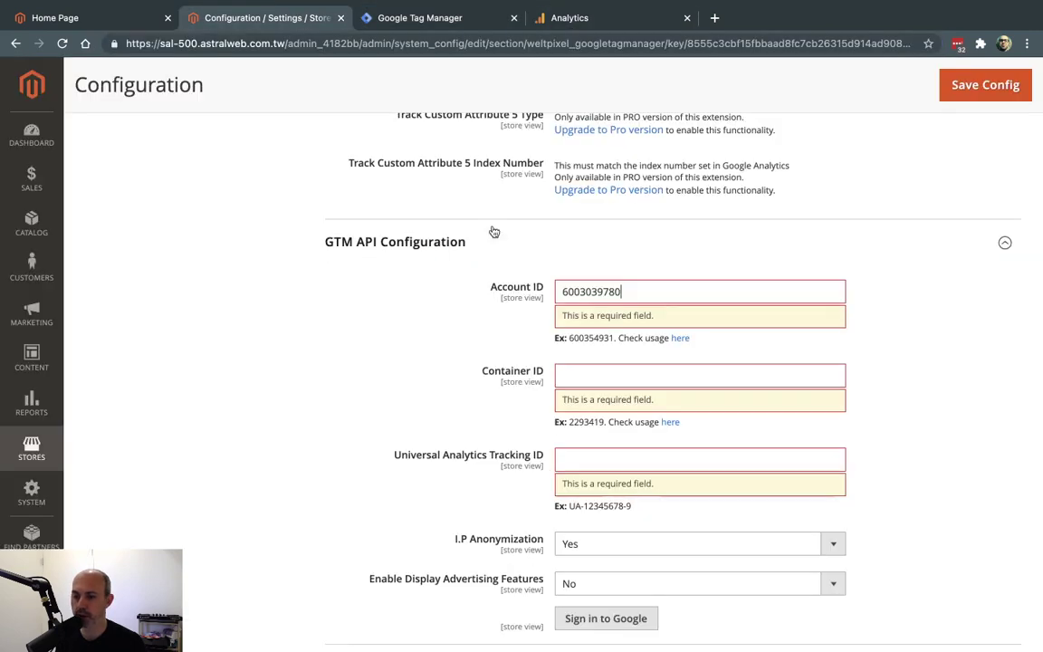
click(620, 376)
key(super+v)
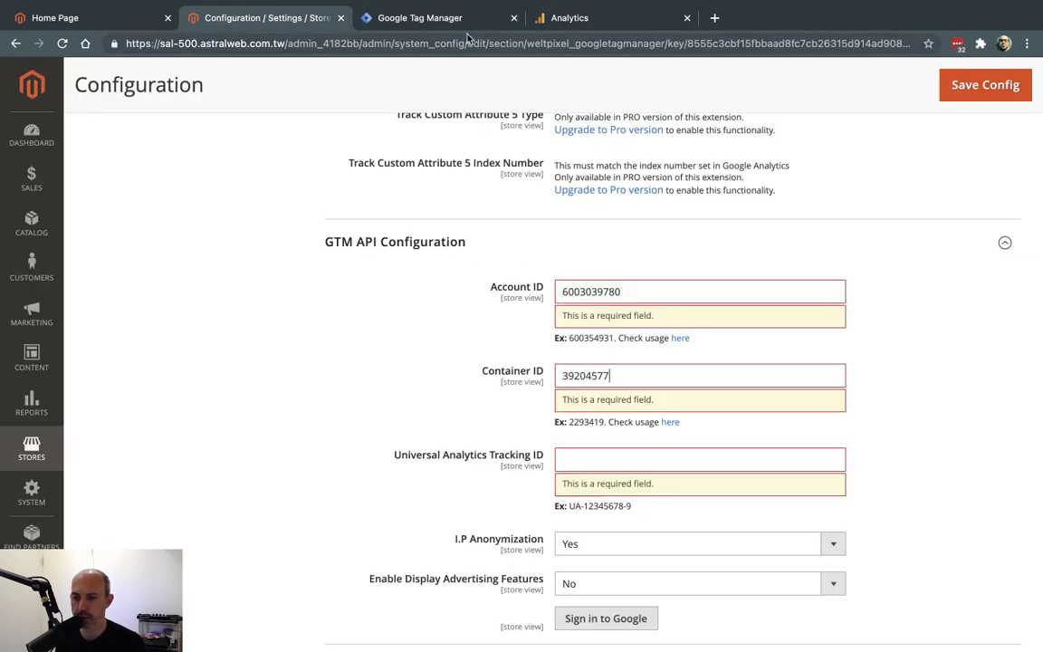
click(425, 17)
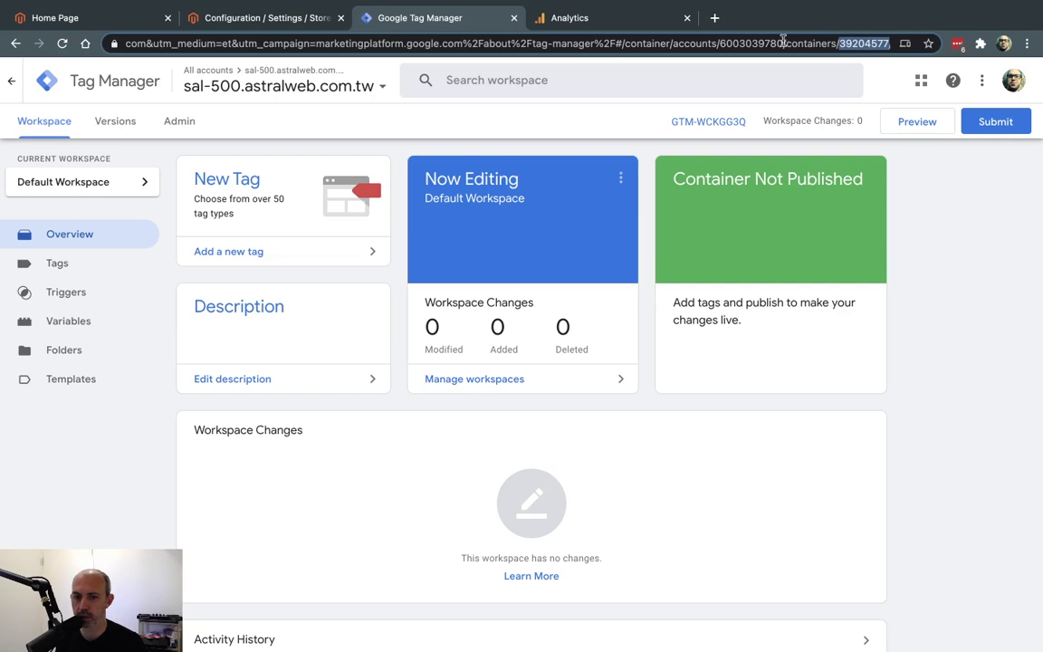
click(828, 45)
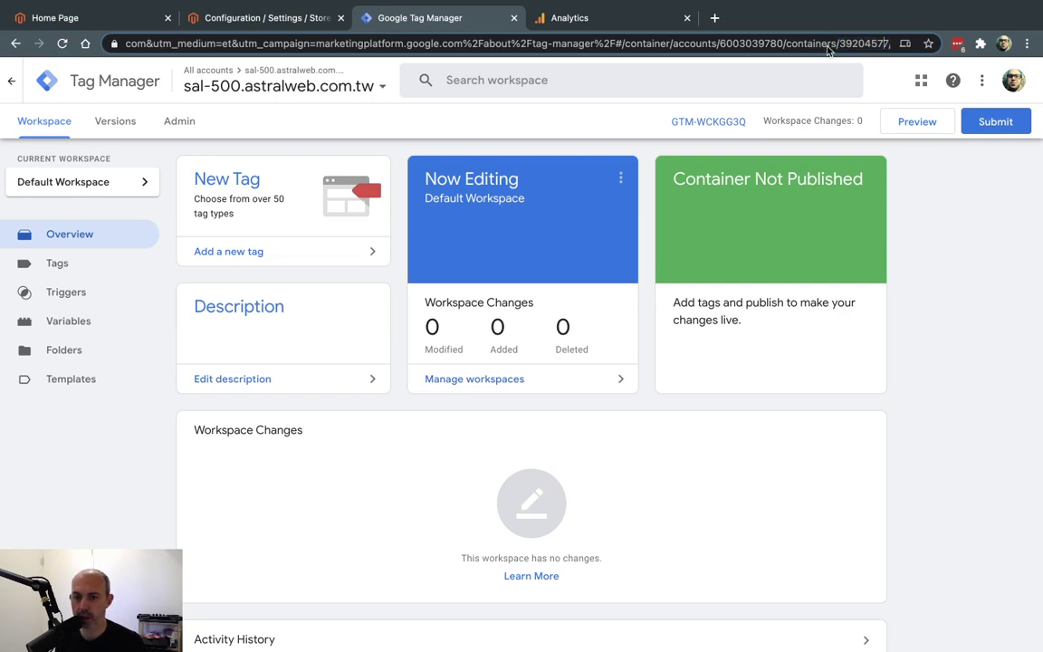
click(295, 22)
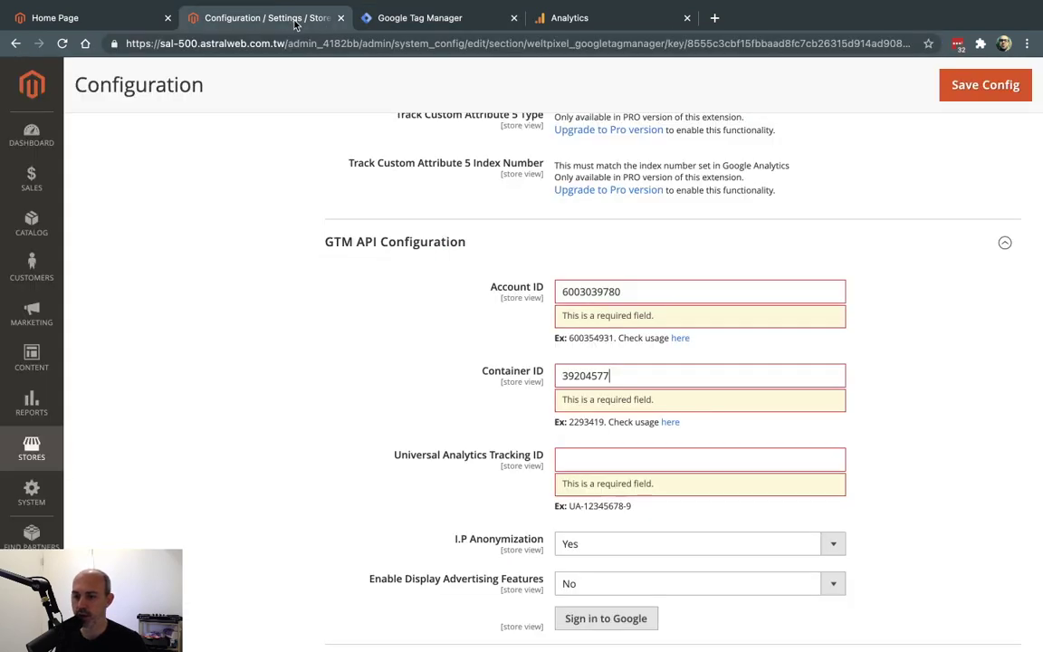
drag(394, 456, 543, 462)
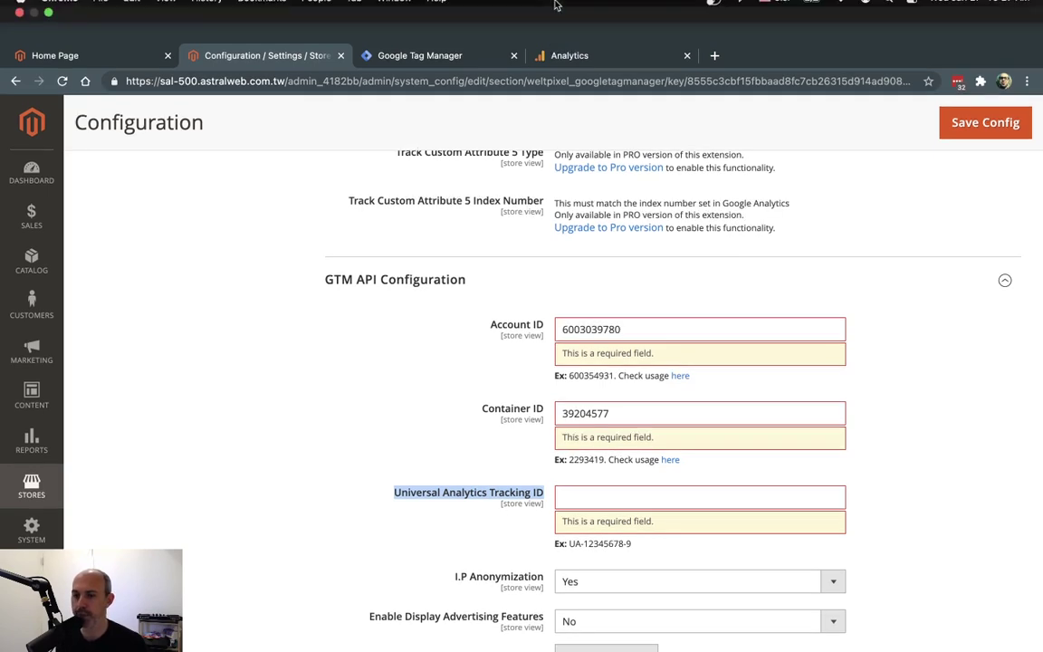
click(544, 52)
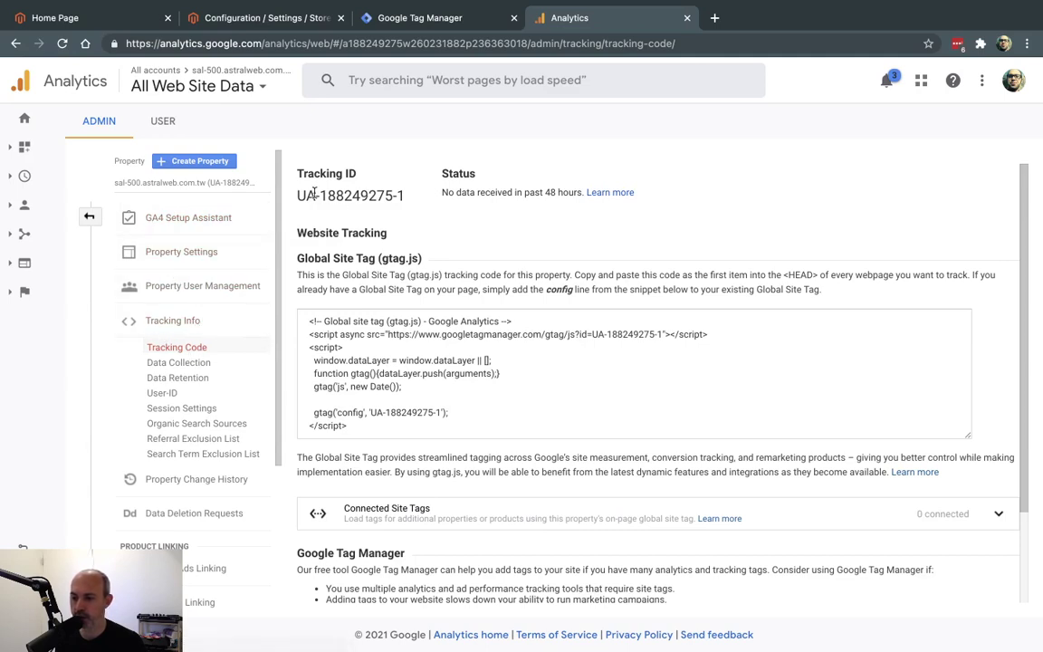
drag(300, 193, 406, 197)
key(super+c)
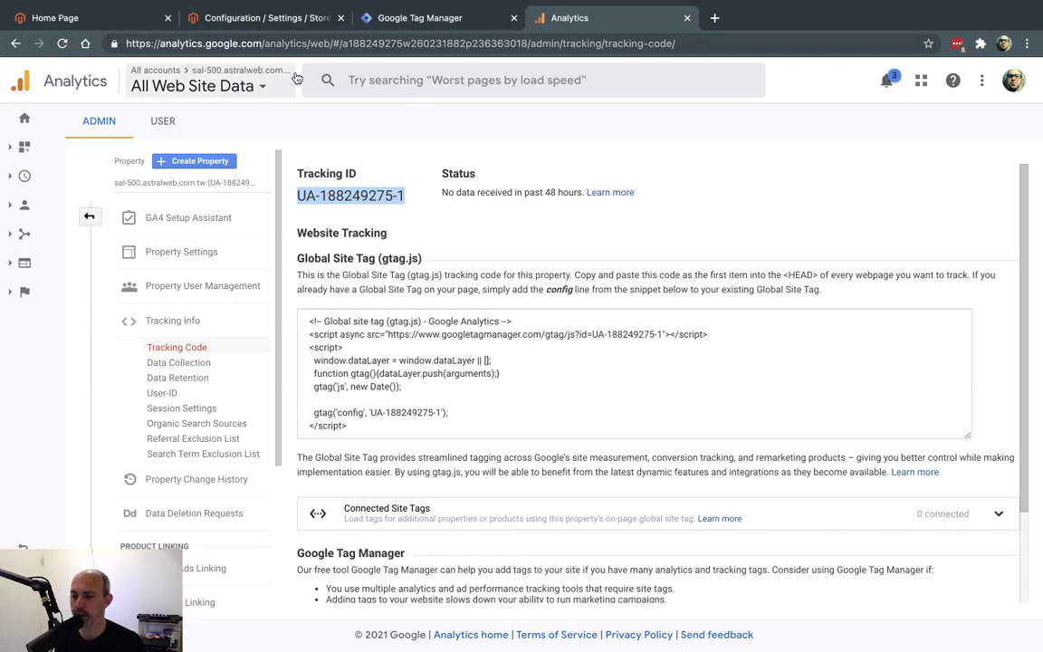
click(359, 19)
click(328, 19)
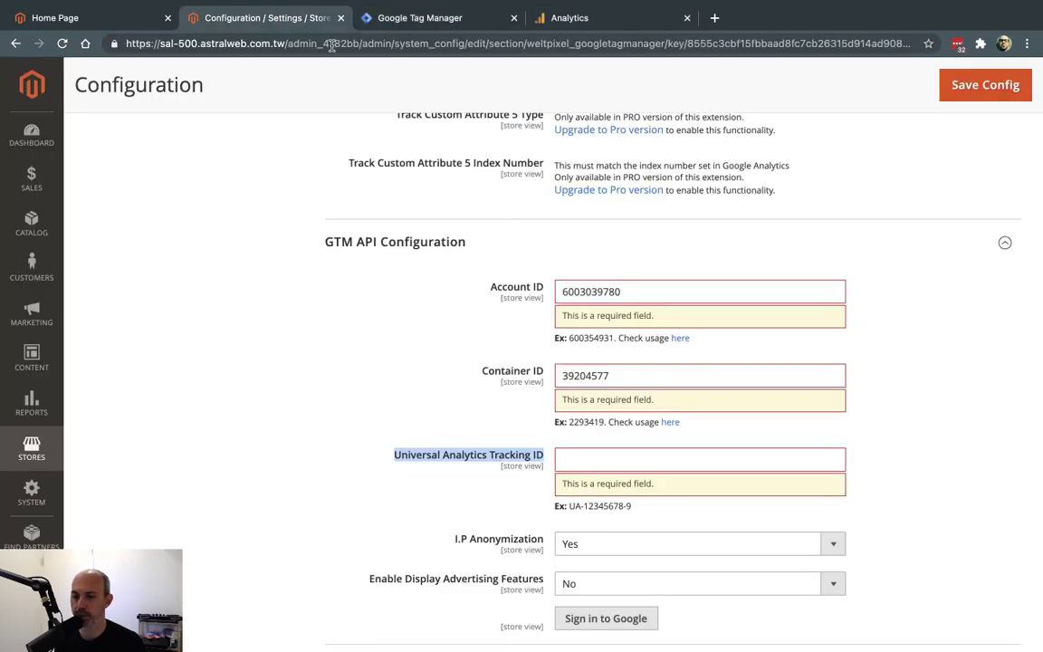
click(705, 461)
key(super+v)
scroll(866, 473, down, 3)
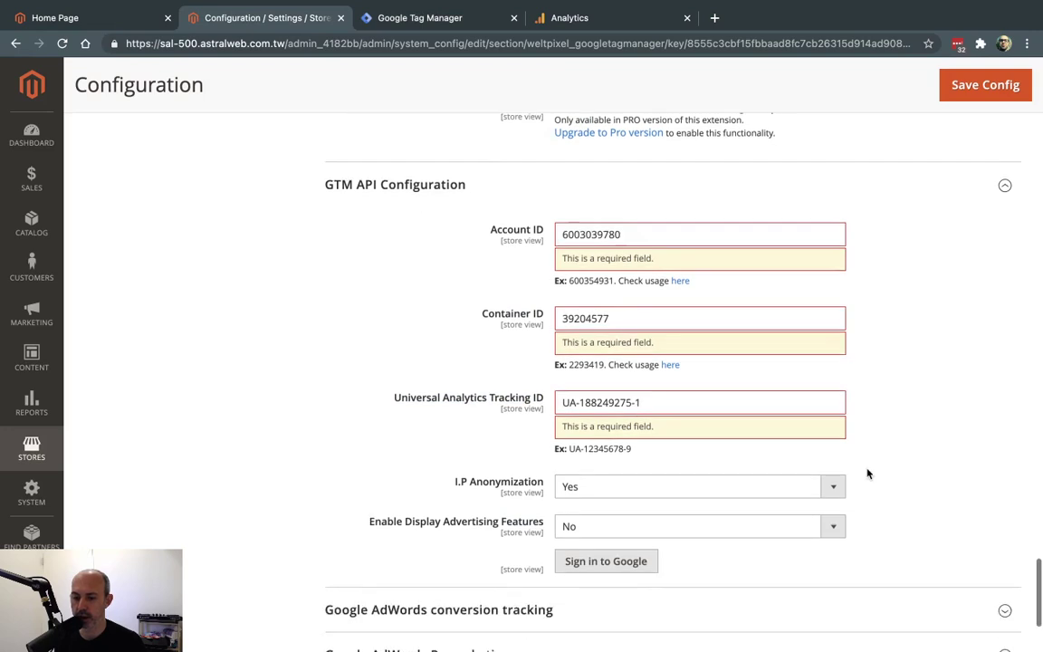
scroll(867, 468, down, 2)
key(Return)
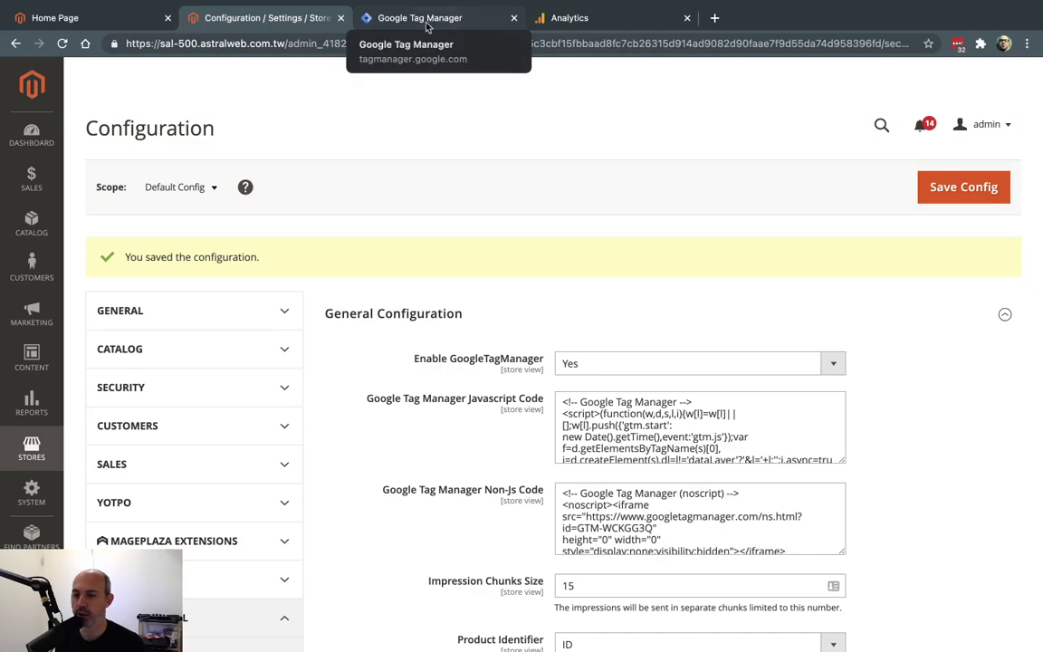
scroll(462, 236, down, 20)
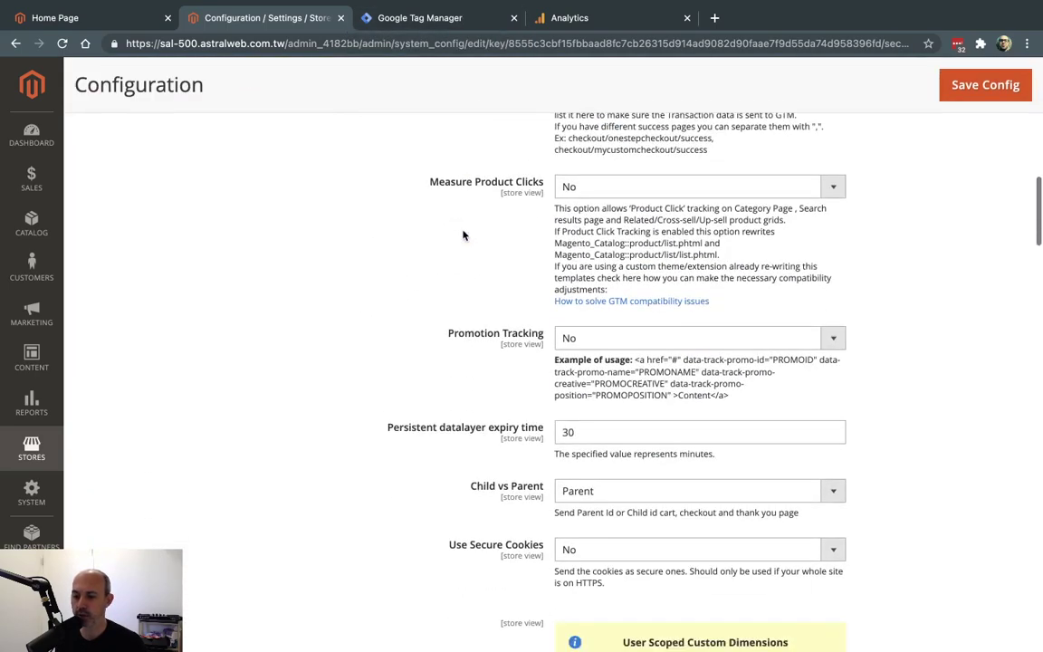
scroll(462, 236, down, 10)
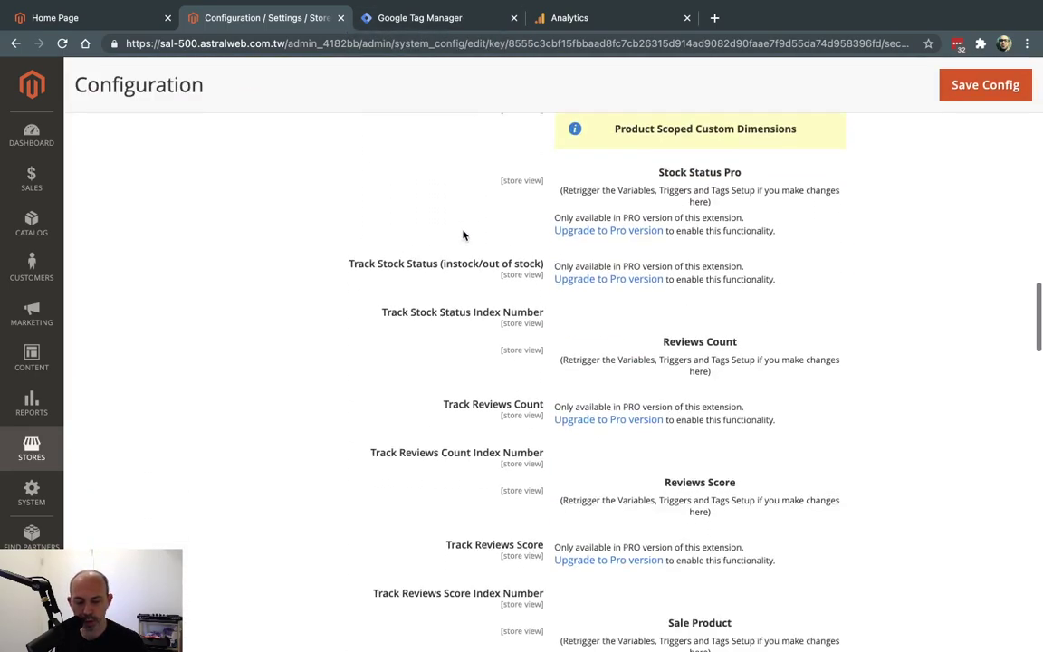
scroll(463, 236, down, 20)
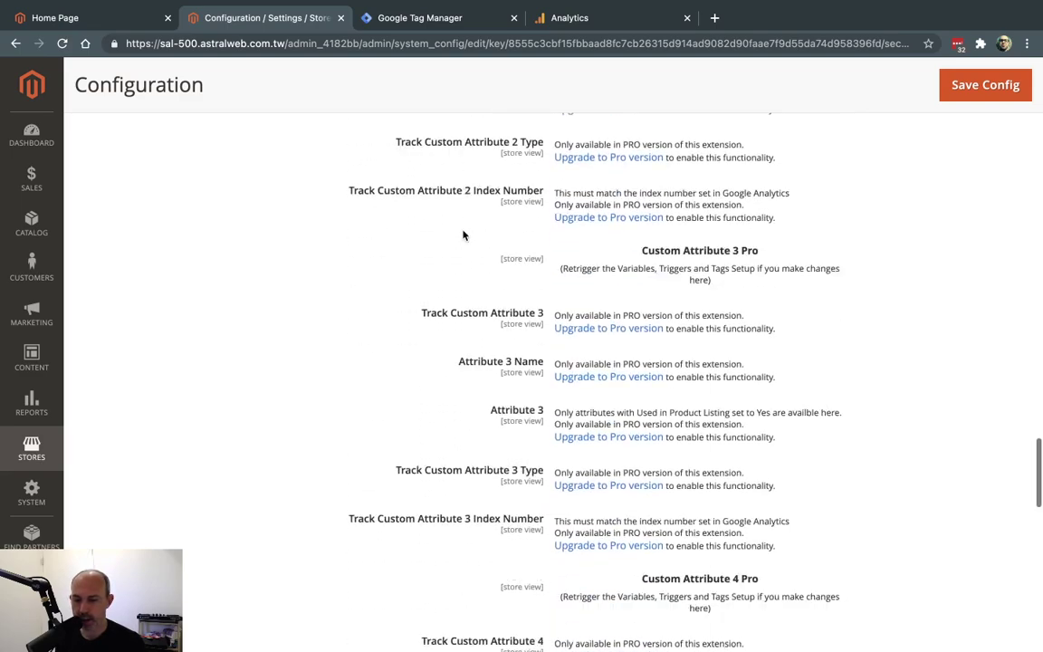
scroll(462, 235, down, 1)
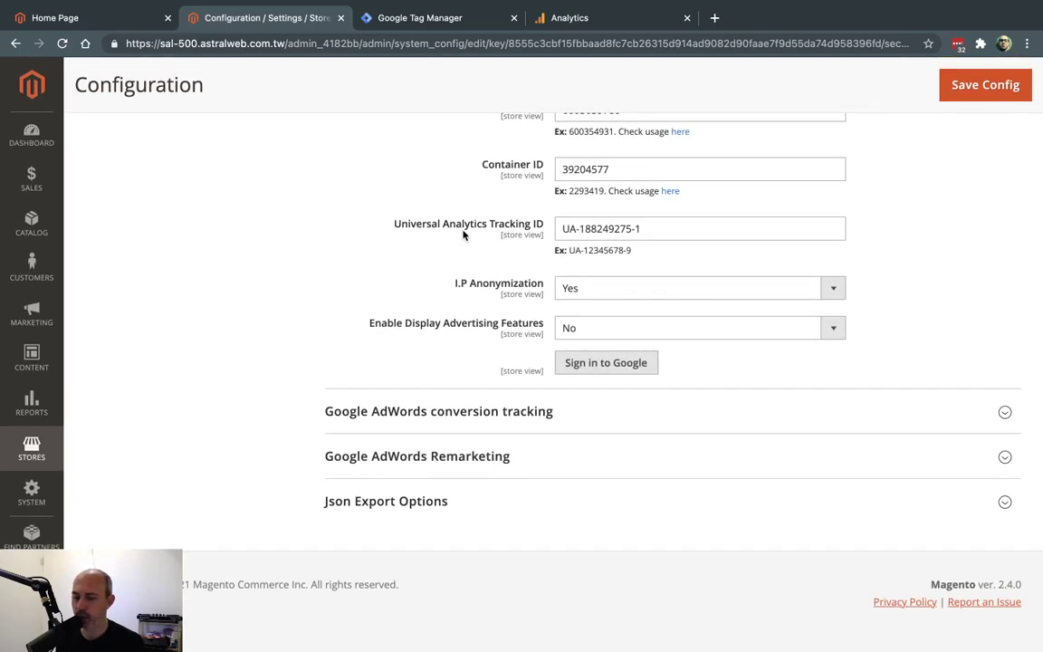
click(459, 22)
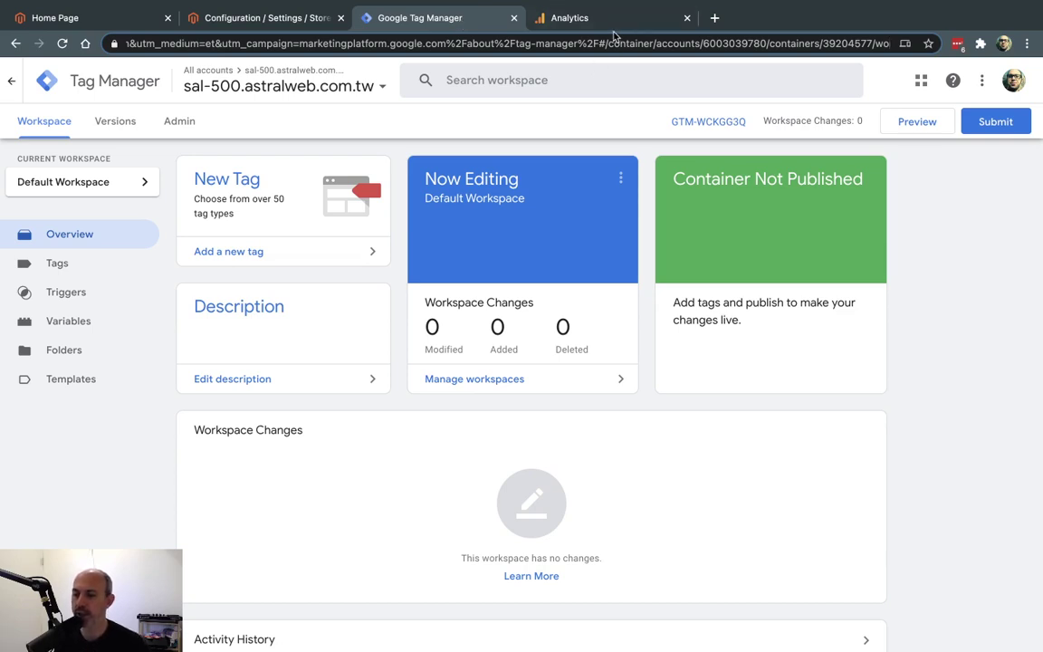
Expand Json Export Options and attempt JSON generation, which warns that the Public ID is missing.
click(272, 18)
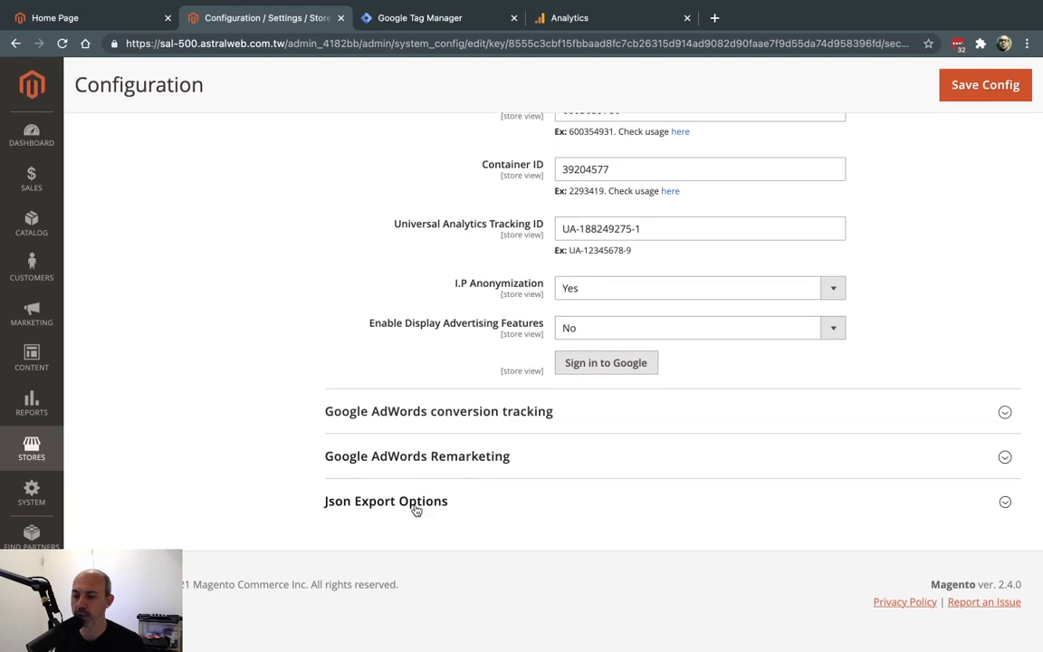
click(416, 510)
scroll(437, 511, down, 2)
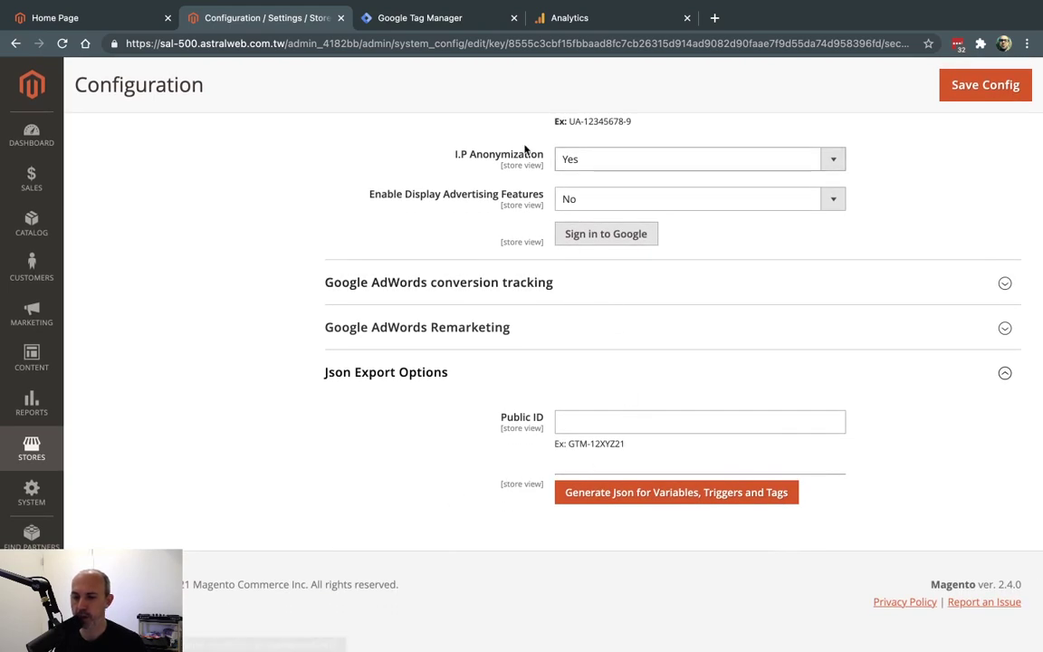
click(641, 496)
click(664, 199)
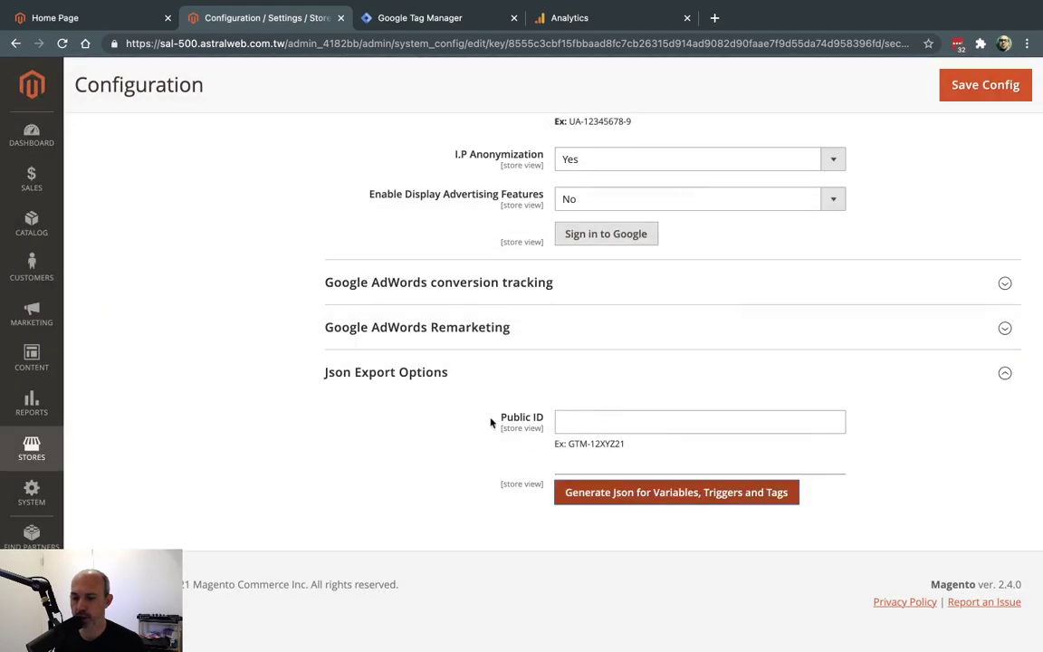
drag(558, 441, 626, 444)
Enter container ID GTM-WCKGG3Q from Tag Manager as the Public ID and save the configuration.
click(421, 17)
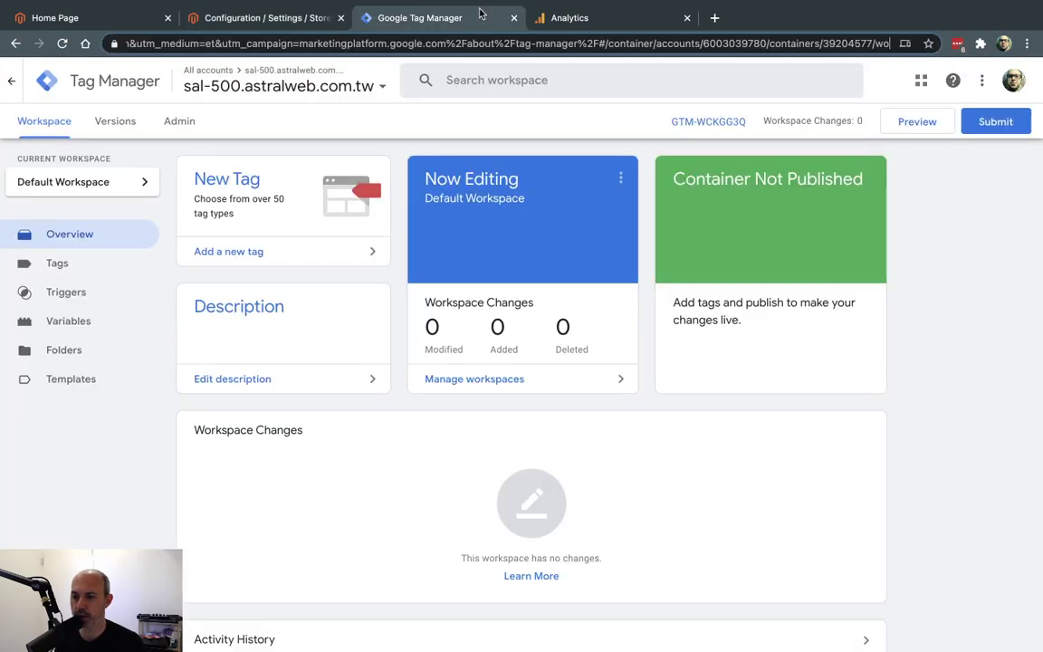
drag(665, 120, 746, 121)
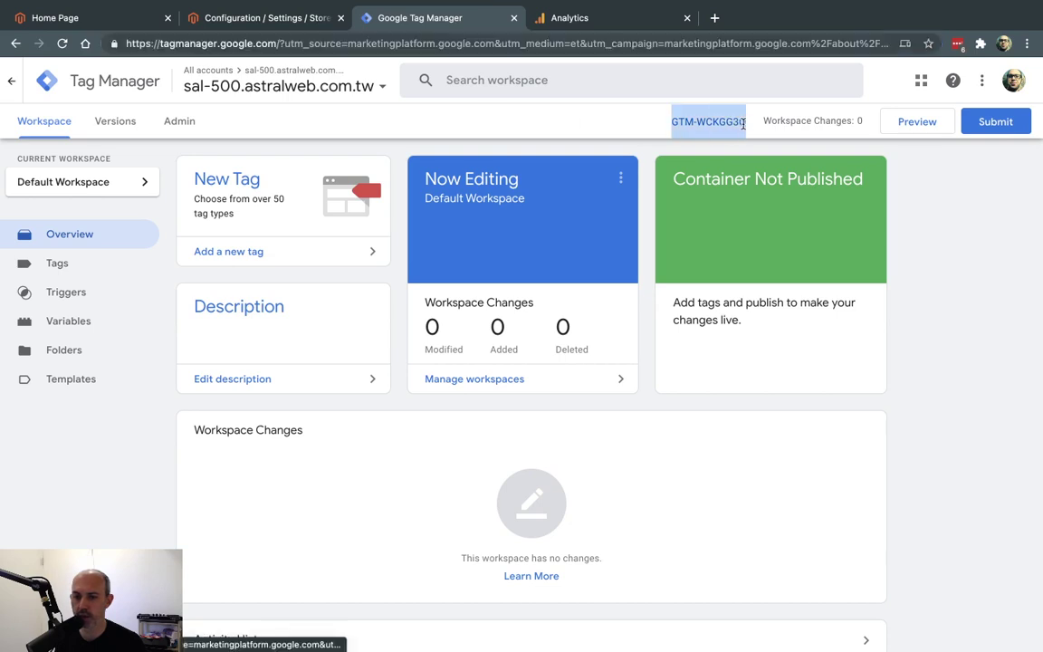
key(ctrl+c)
click(243, 18)
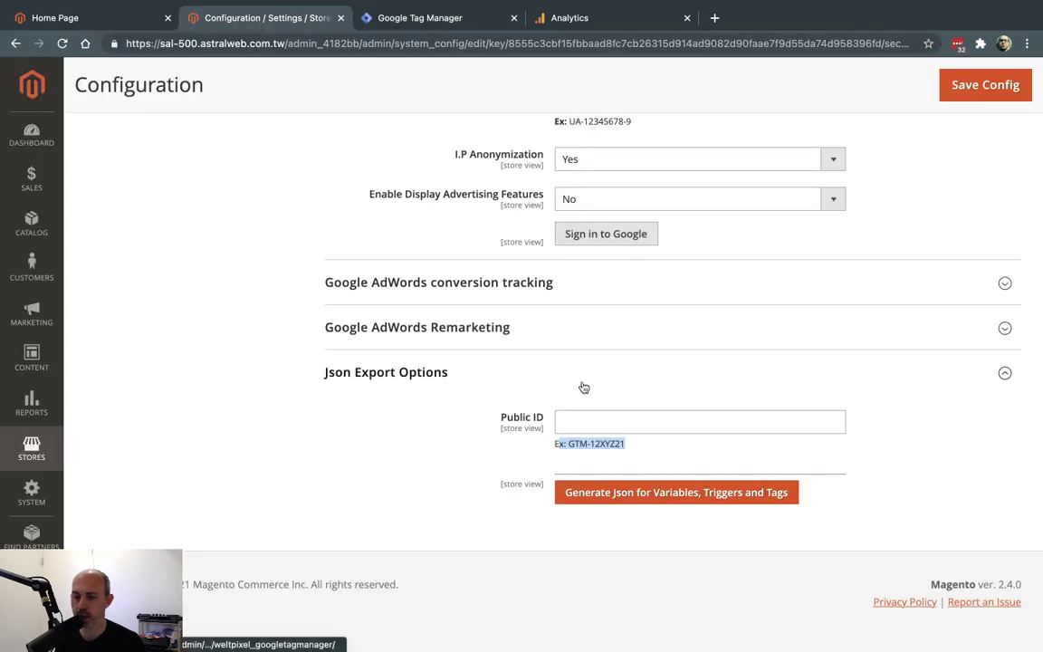
click(634, 422)
key(ctrl+v)
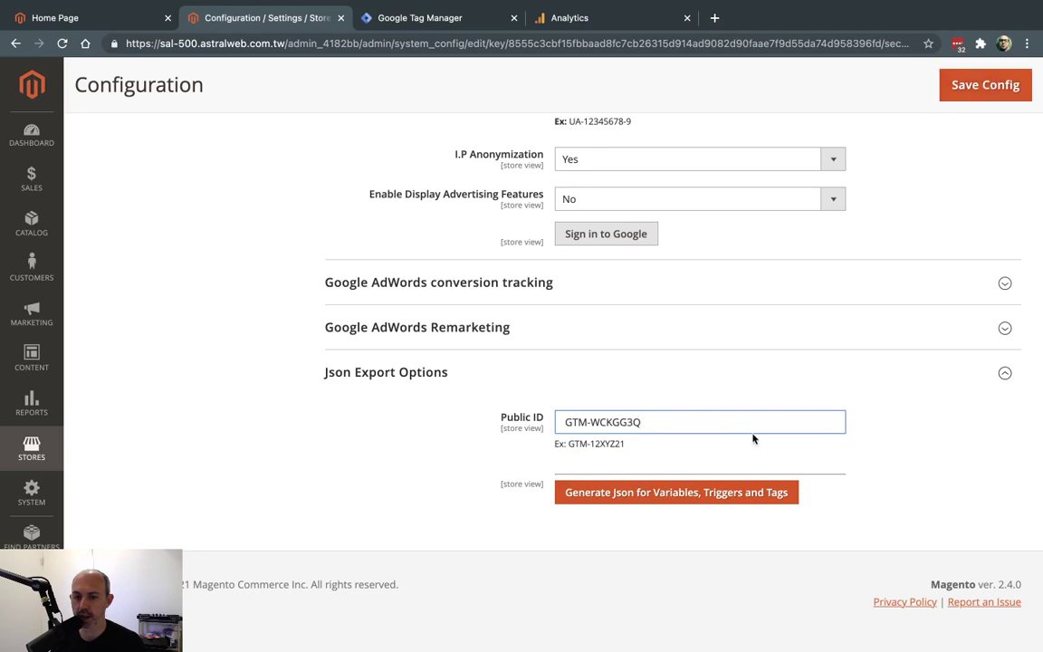
click(960, 91)
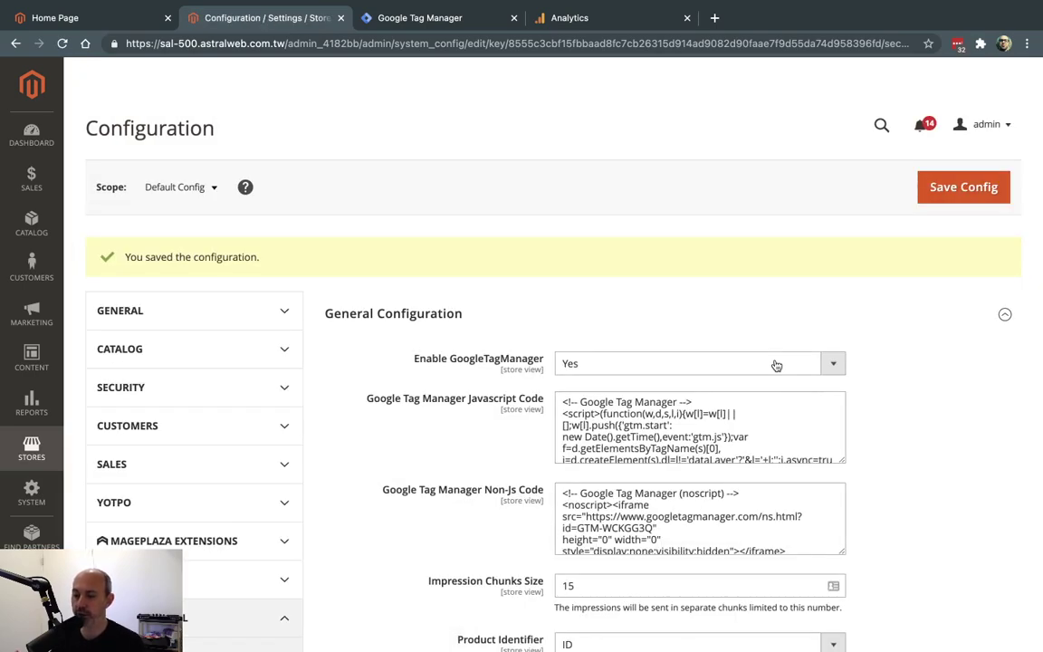
Generate the variables, triggers and tags JSON, dismiss the attention message, and download the file.
scroll(854, 371, down, 20)
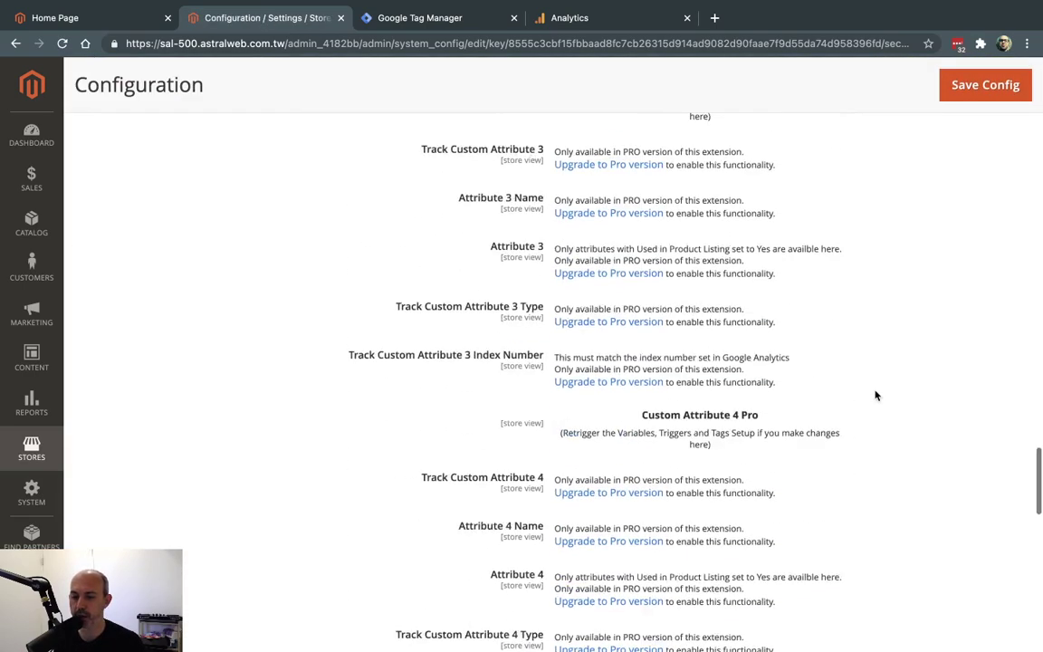
scroll(874, 395, down, 10)
click(676, 498)
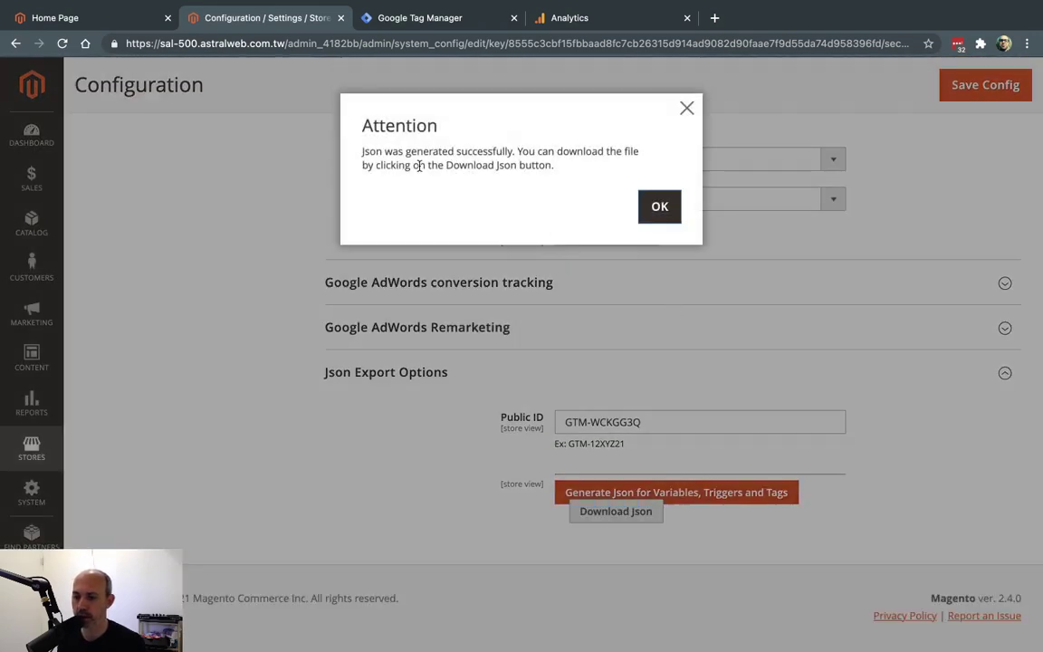
drag(386, 151, 571, 151)
click(658, 208)
click(618, 515)
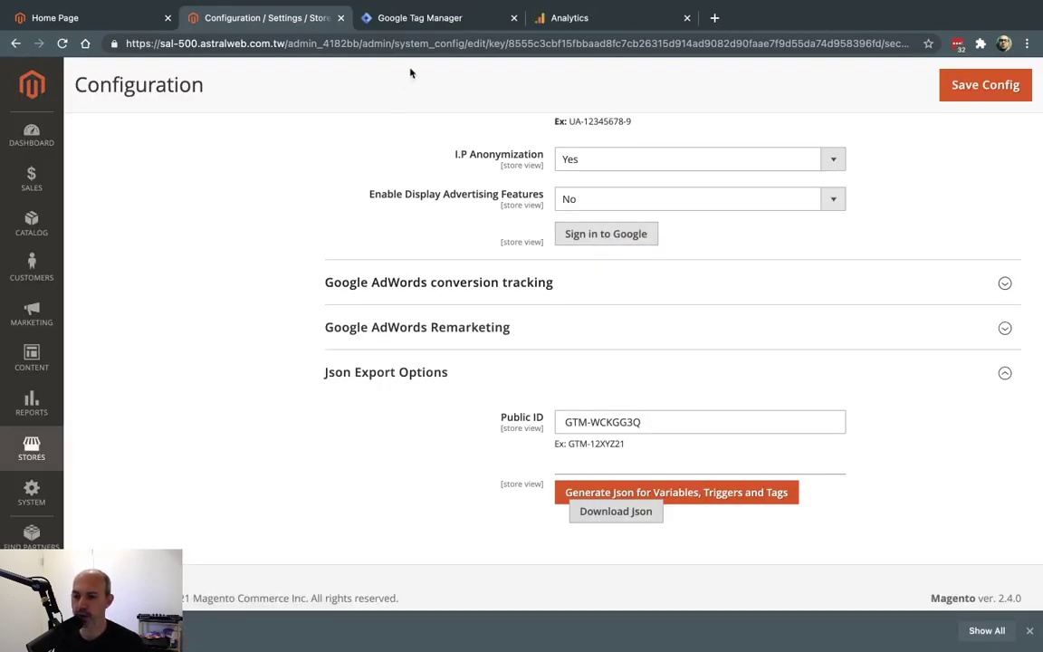
click(419, 18)
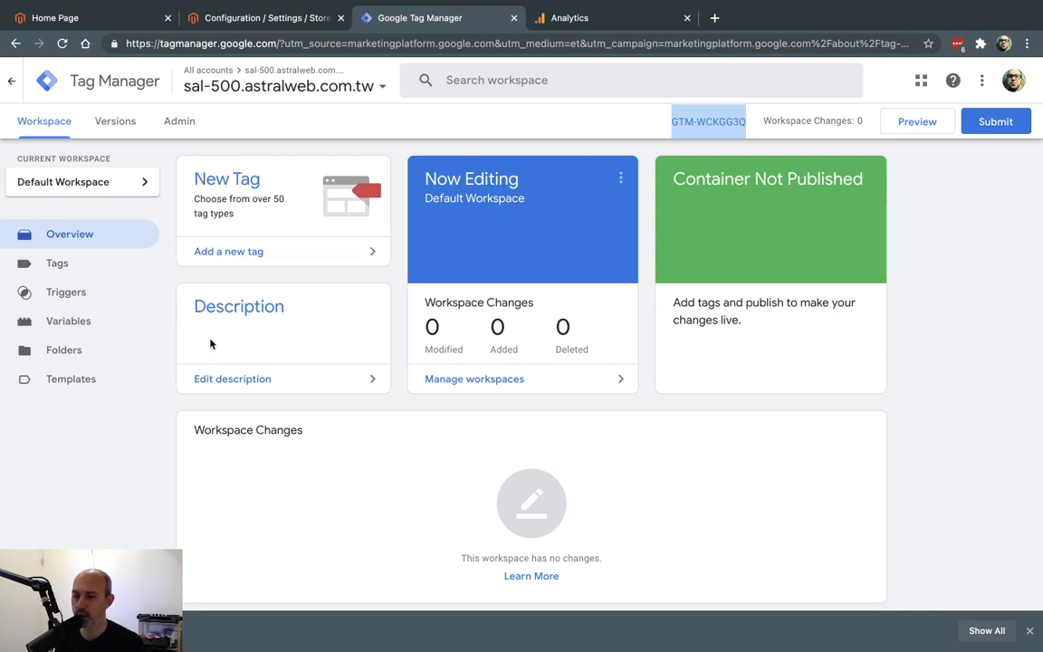
Start a container import in Tag Manager Admin and load the file gtmExport.json.
click(194, 125)
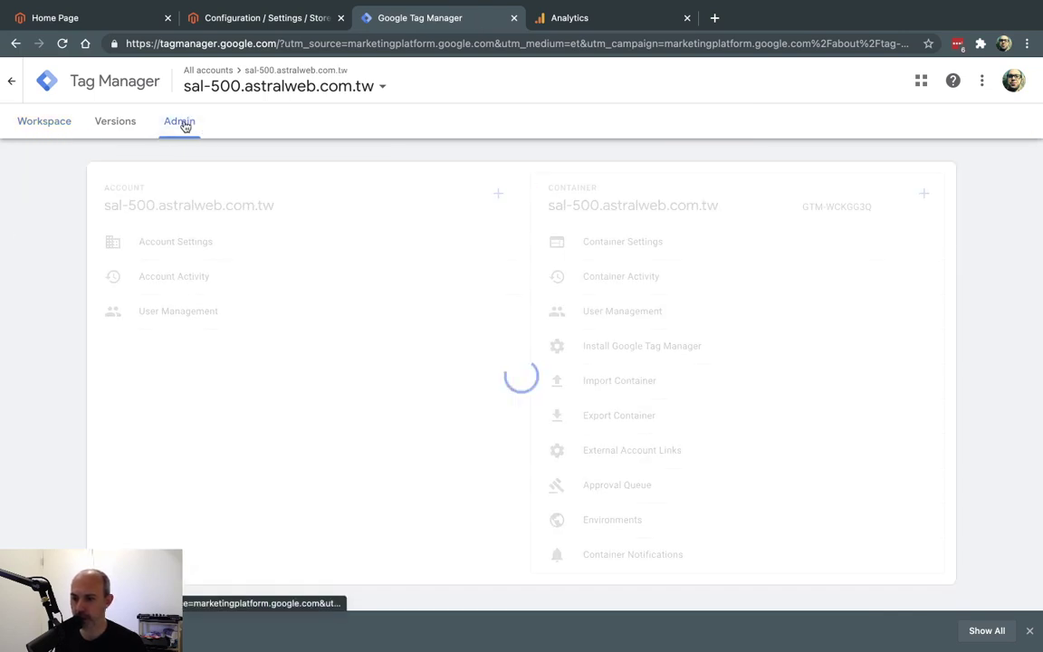
click(679, 384)
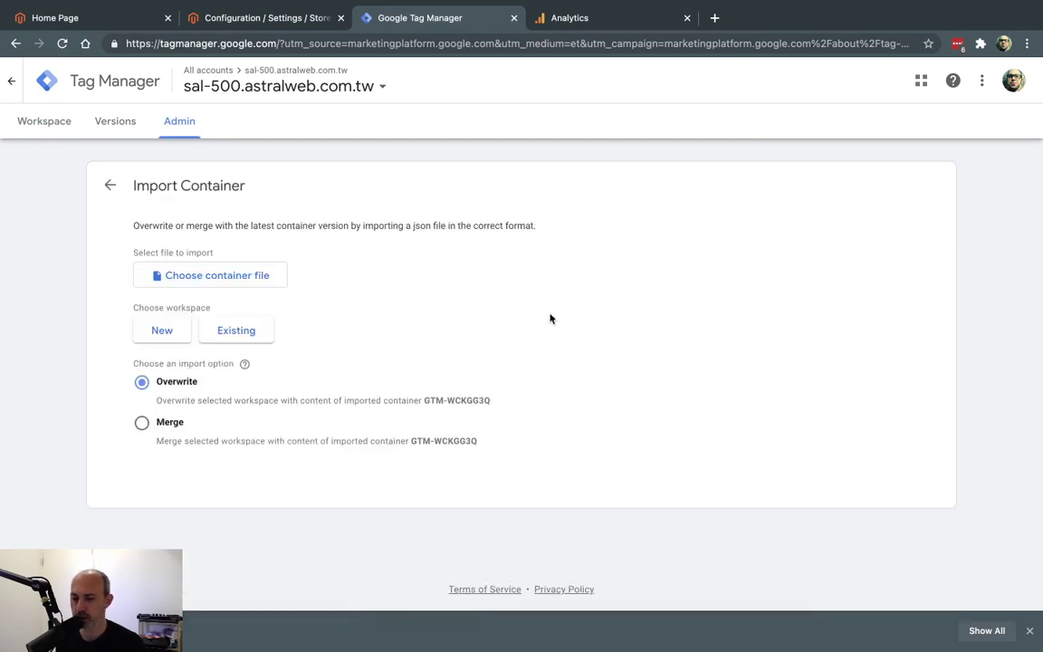
click(242, 277)
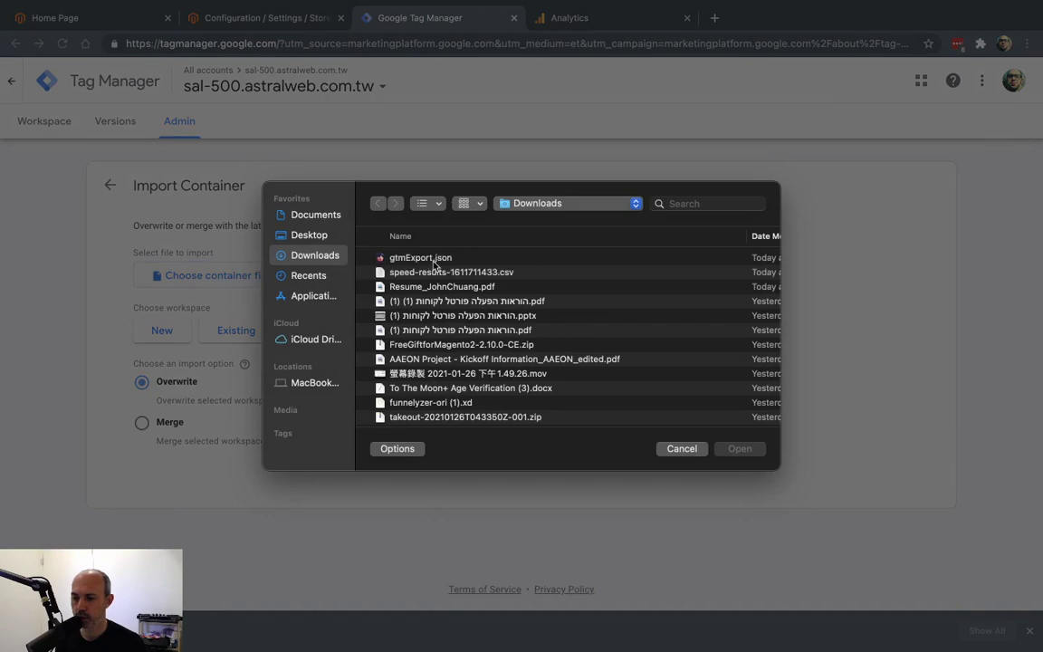
click(431, 258)
double_click(431, 258)
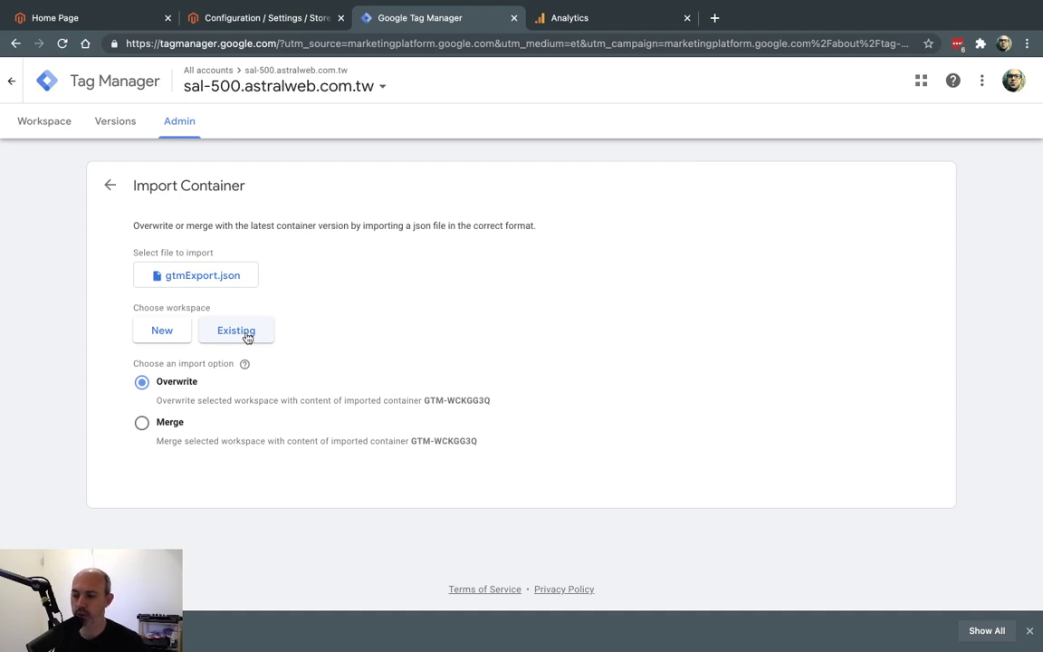
Import it into the existing Default Workspace and review the 26 added workspace changes.
click(247, 333)
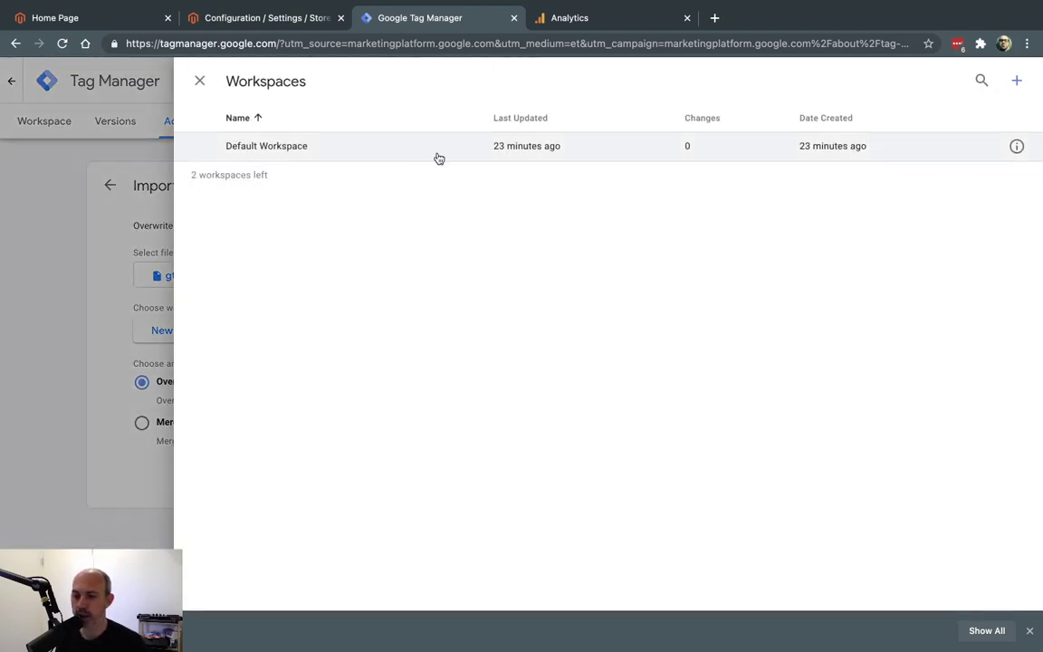
click(408, 150)
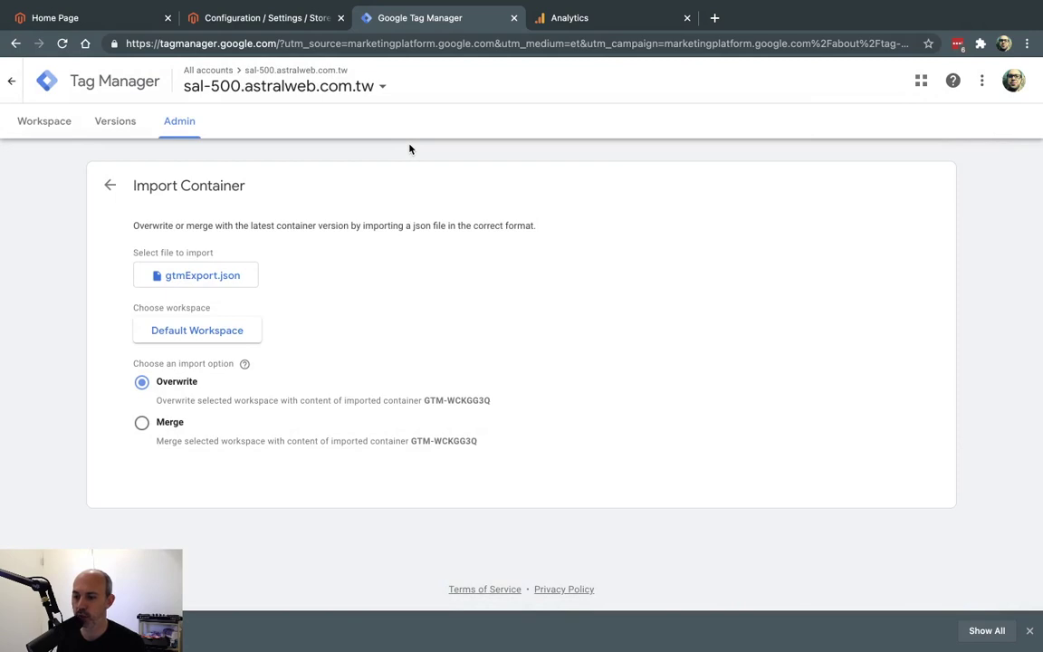
scroll(591, 339, down, 3)
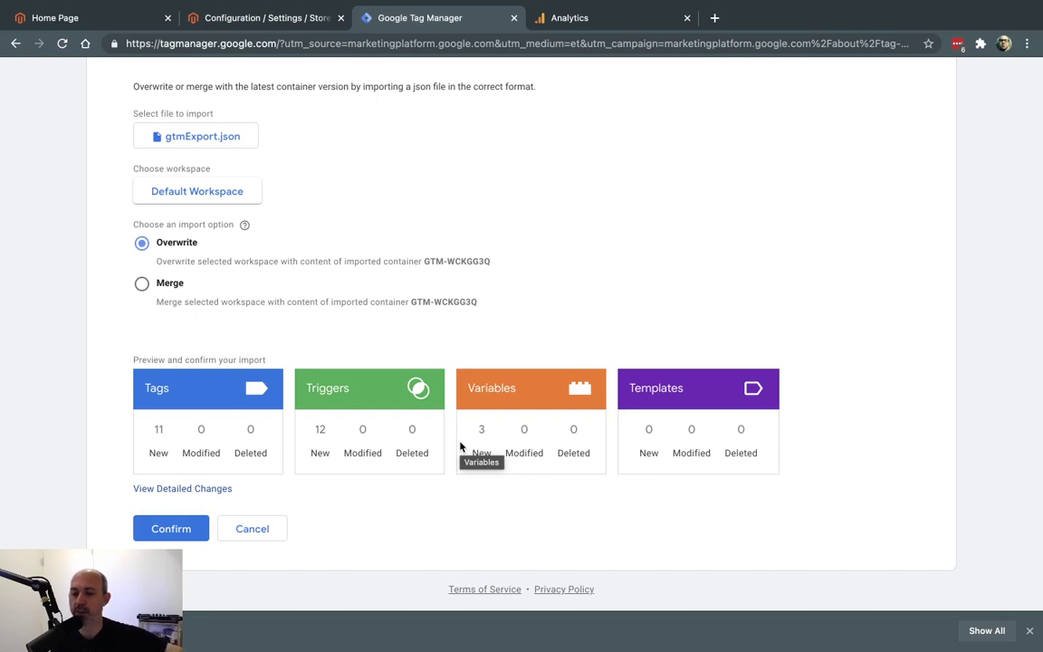
click(172, 528)
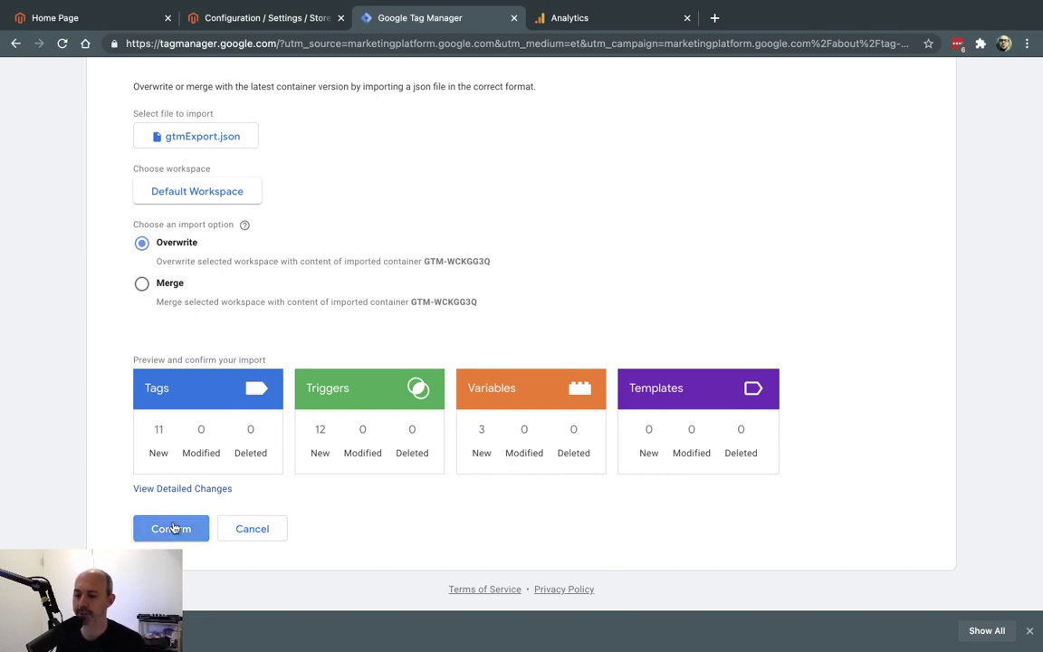
scroll(480, 291, up, 2)
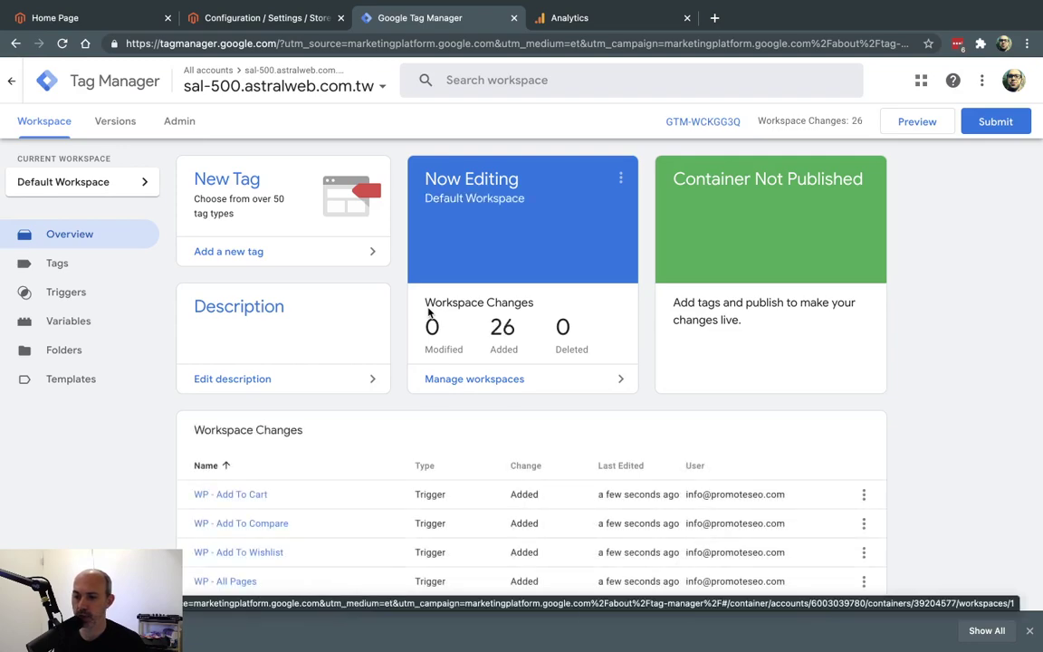
scroll(404, 372, down, 3)
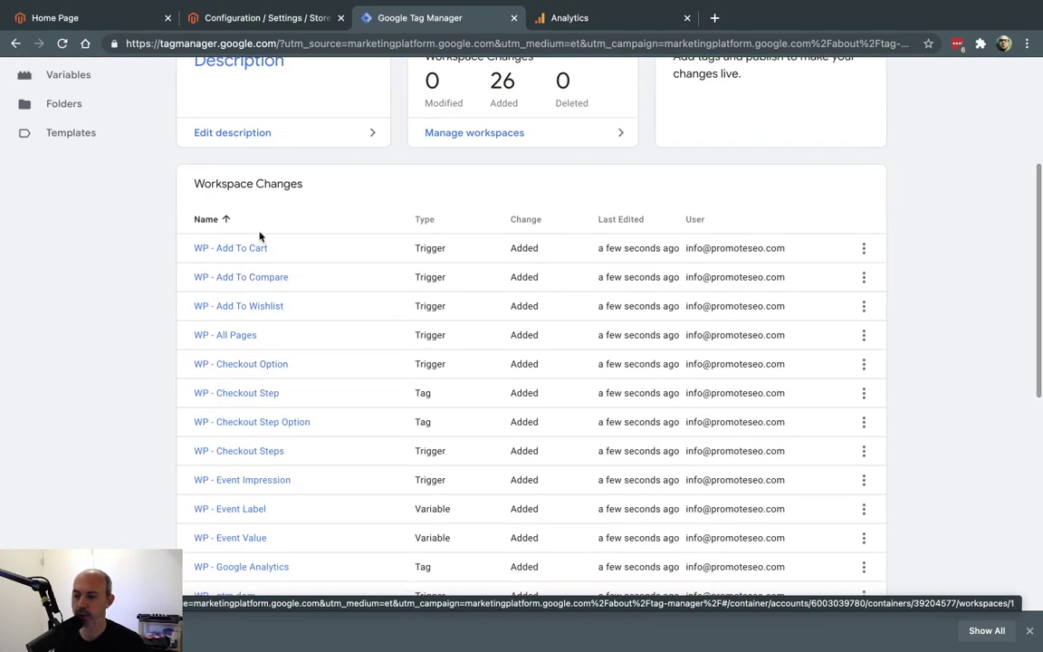
scroll(822, 399, up, 3)
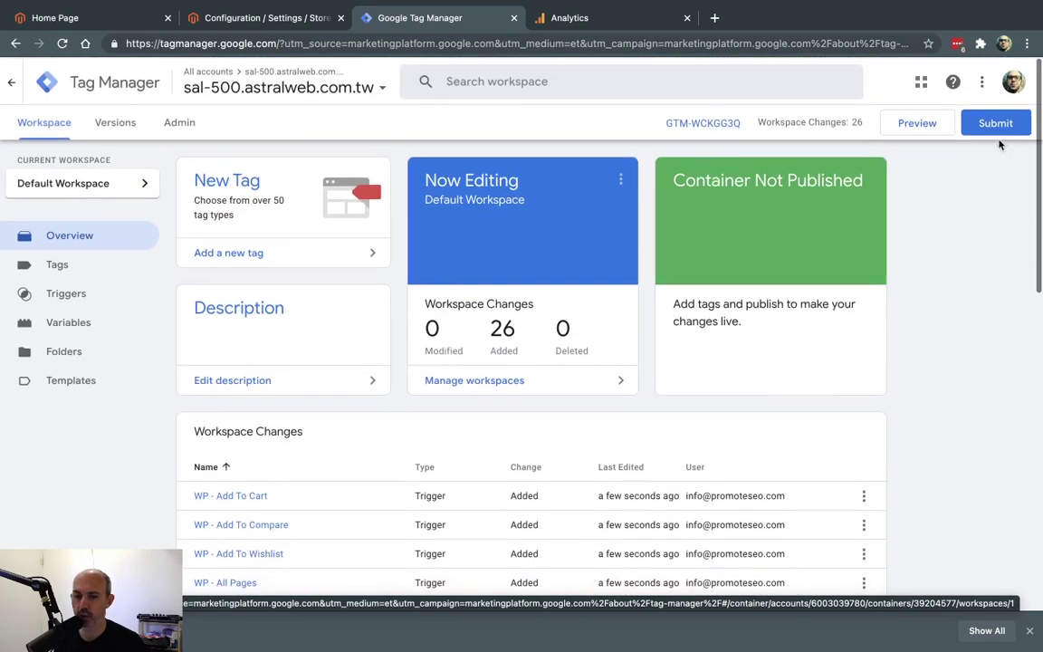
click(999, 126)
Name the version 'GTM GA Enhanced', correcting a typo, and publish it live.
click(412, 244)
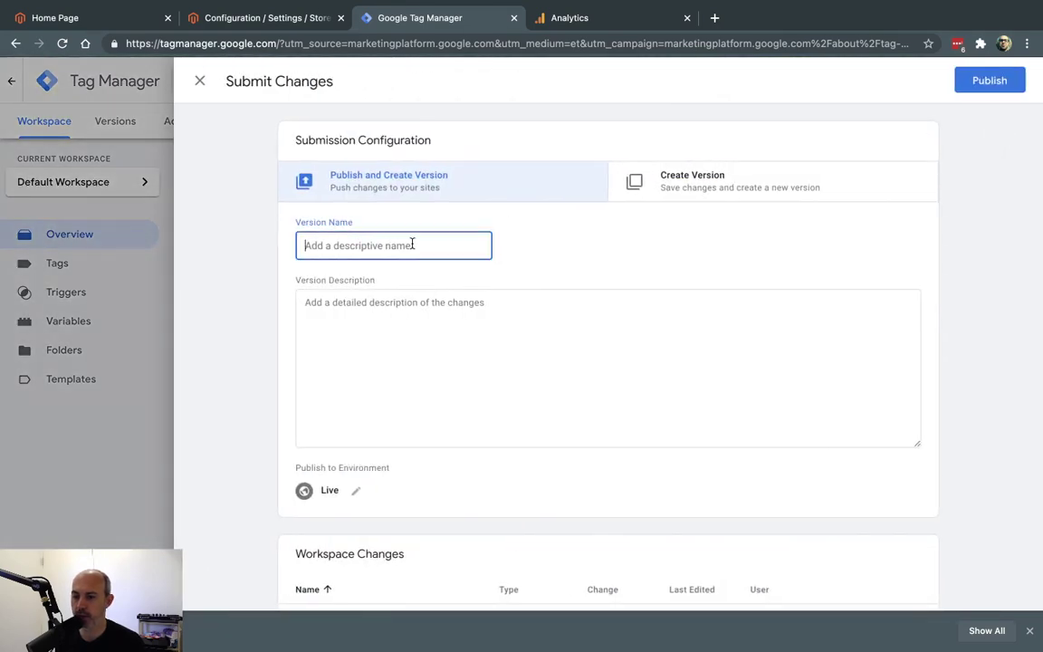
text(GTM GA Enahnced)
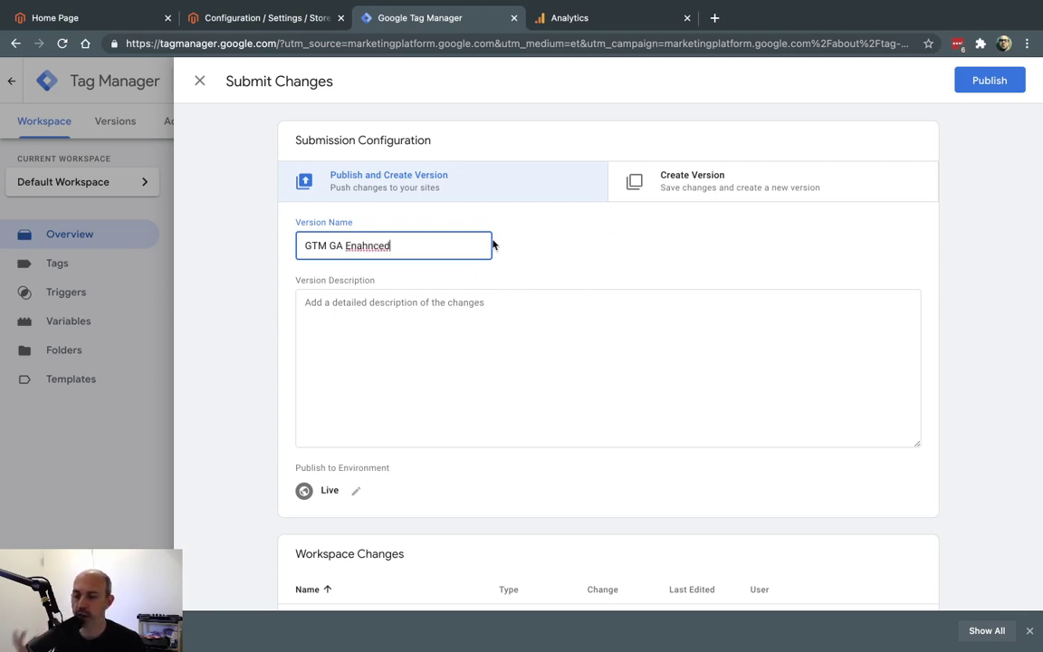
click(357, 245)
key(BackSpace)
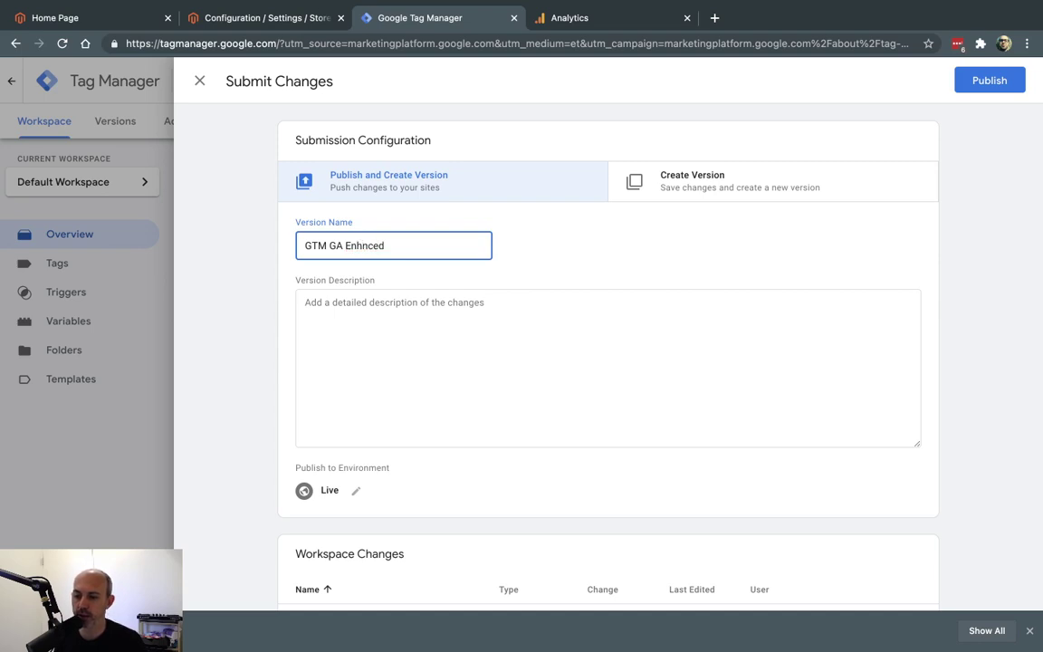
key(Right)
text(a)
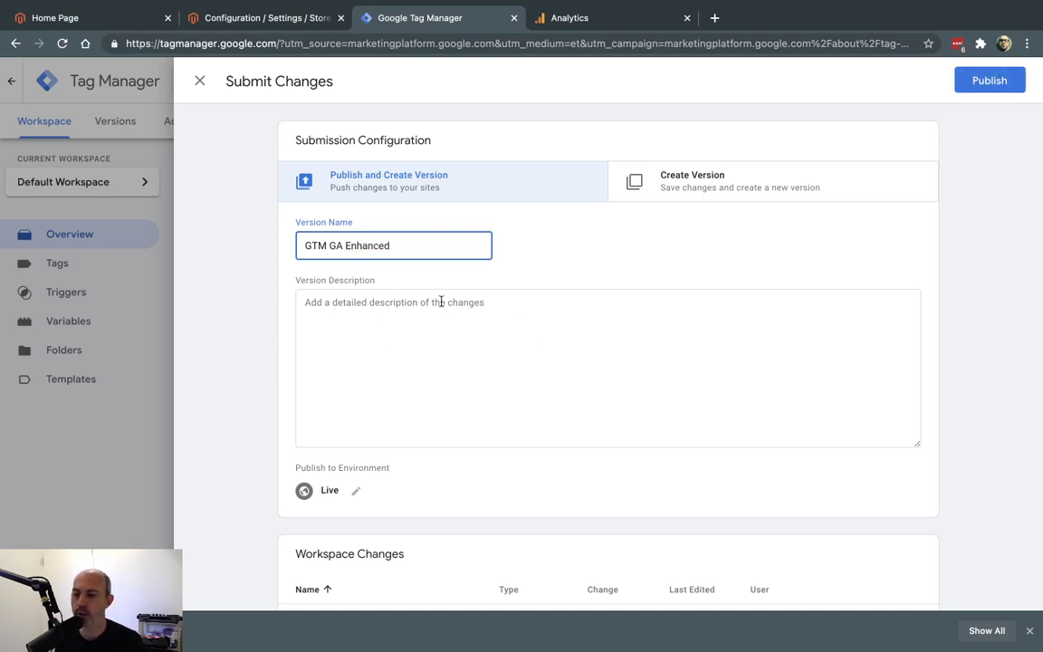
scroll(833, 270, down, 3)
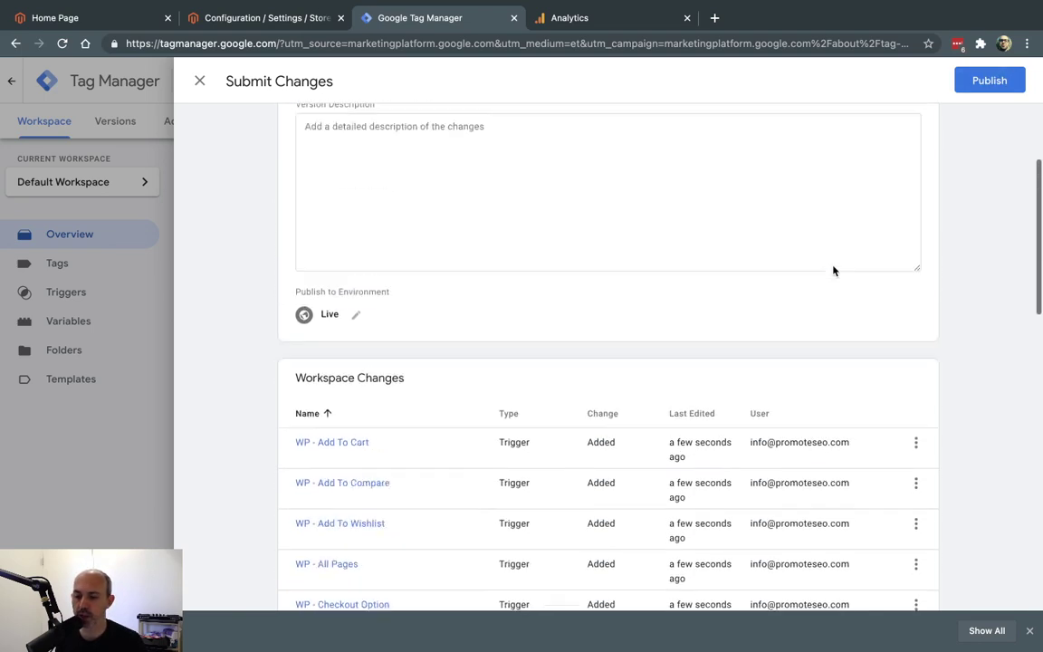
scroll(833, 270, up, 3)
click(959, 86)
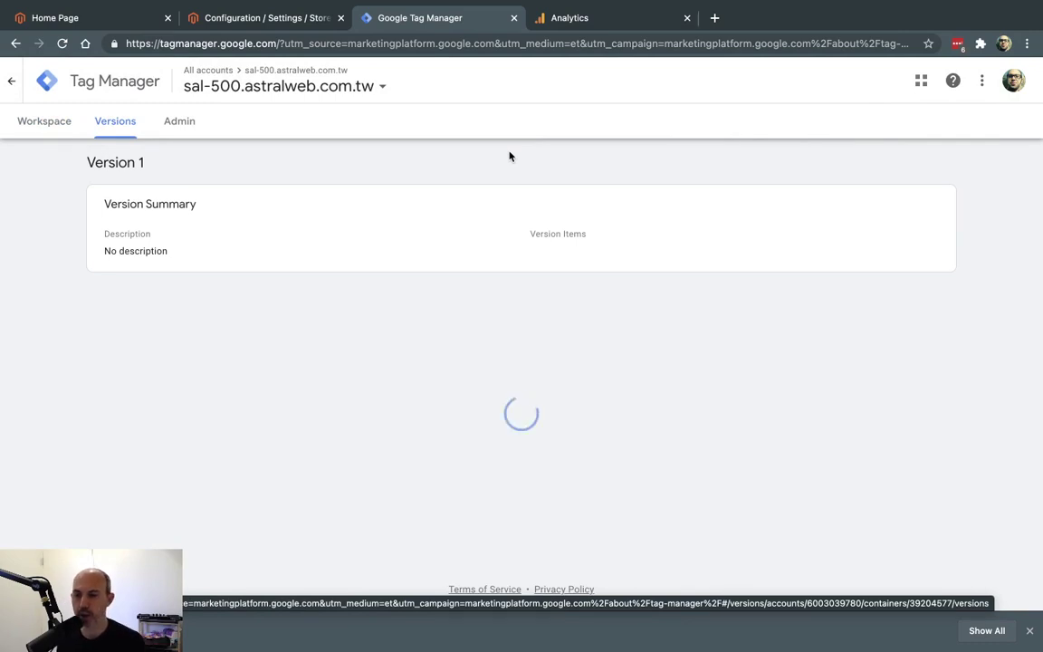
In the Analytics view's Ecommerce Settings, turn on Ecommerce and Enhanced Ecommerce Reporting.
click(623, 23)
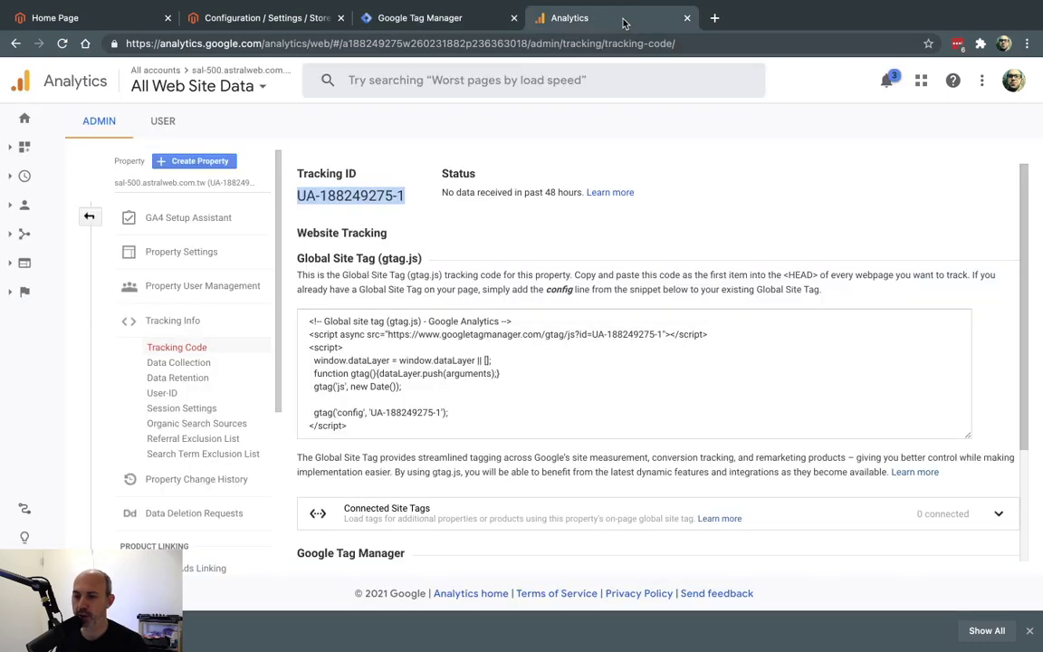
click(441, 20)
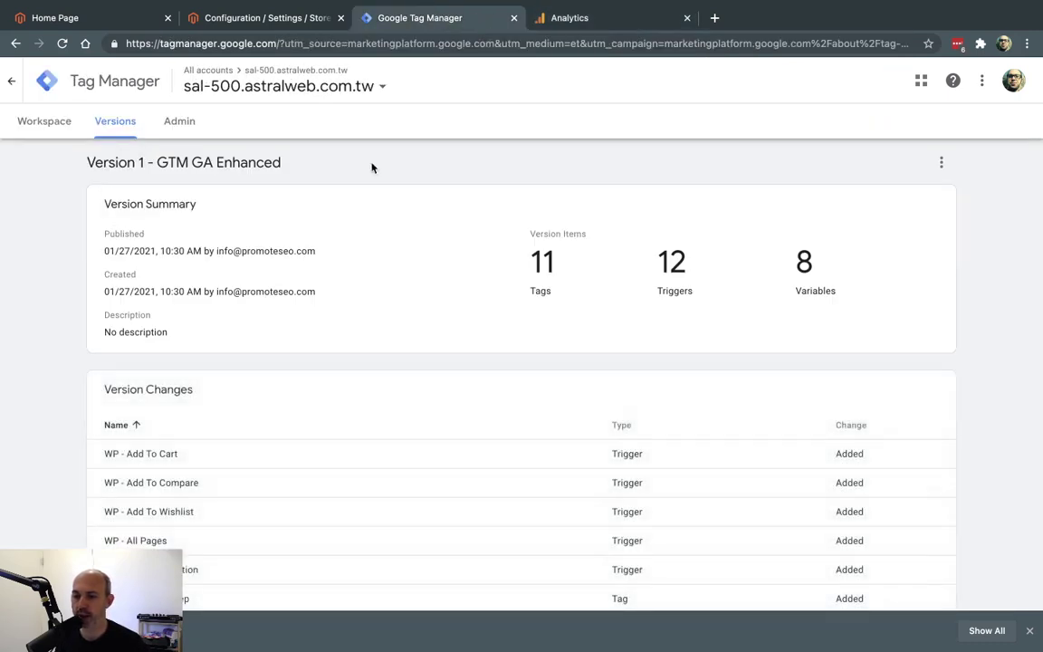
click(607, 21)
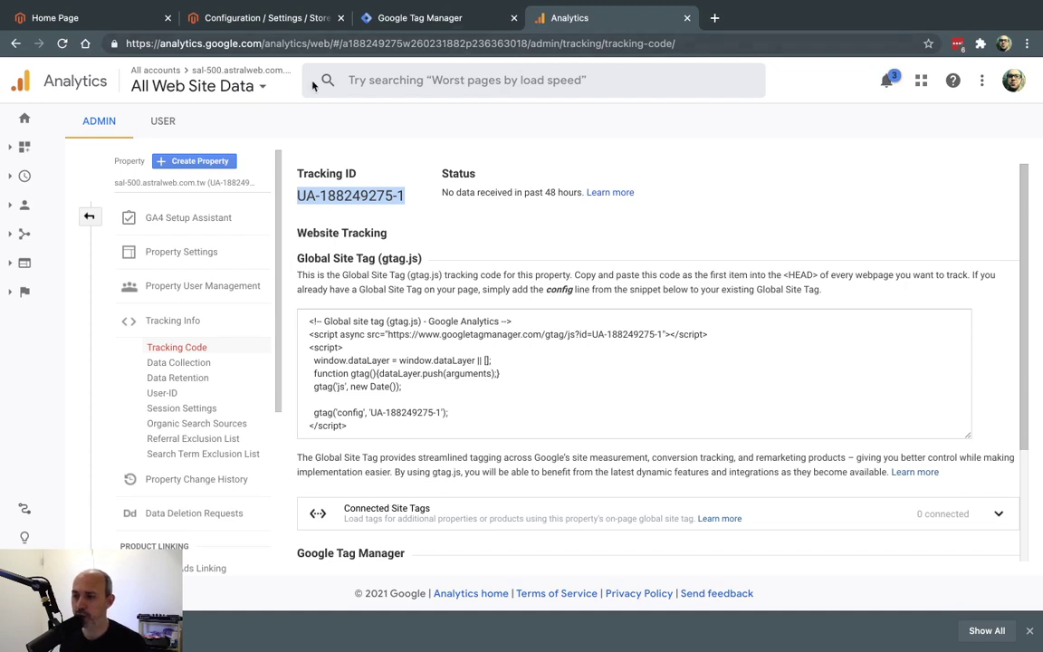
click(91, 217)
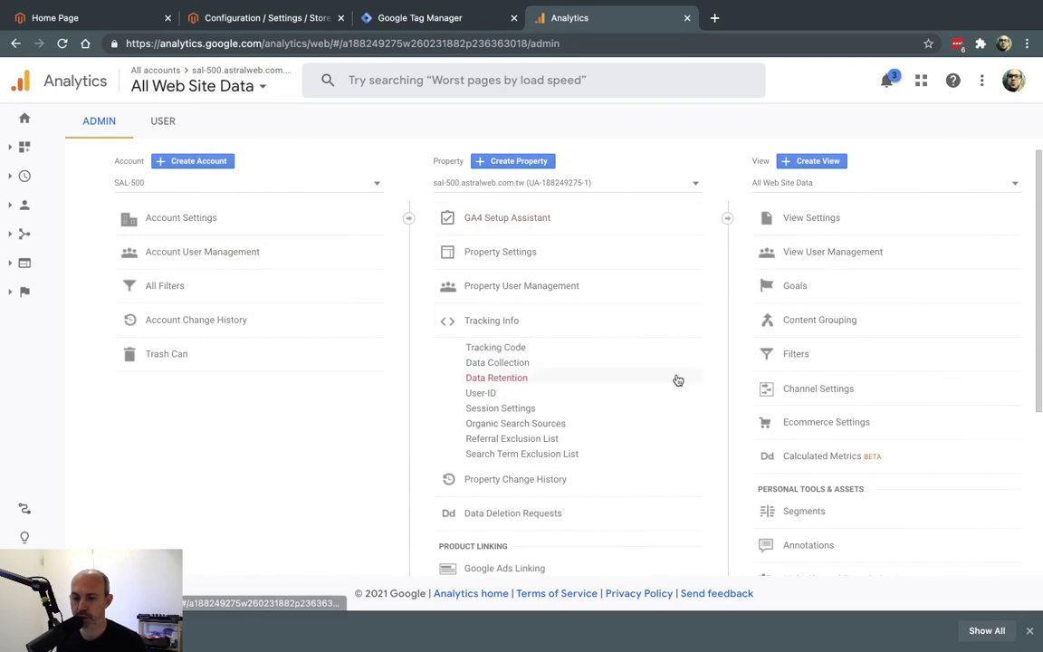
click(854, 433)
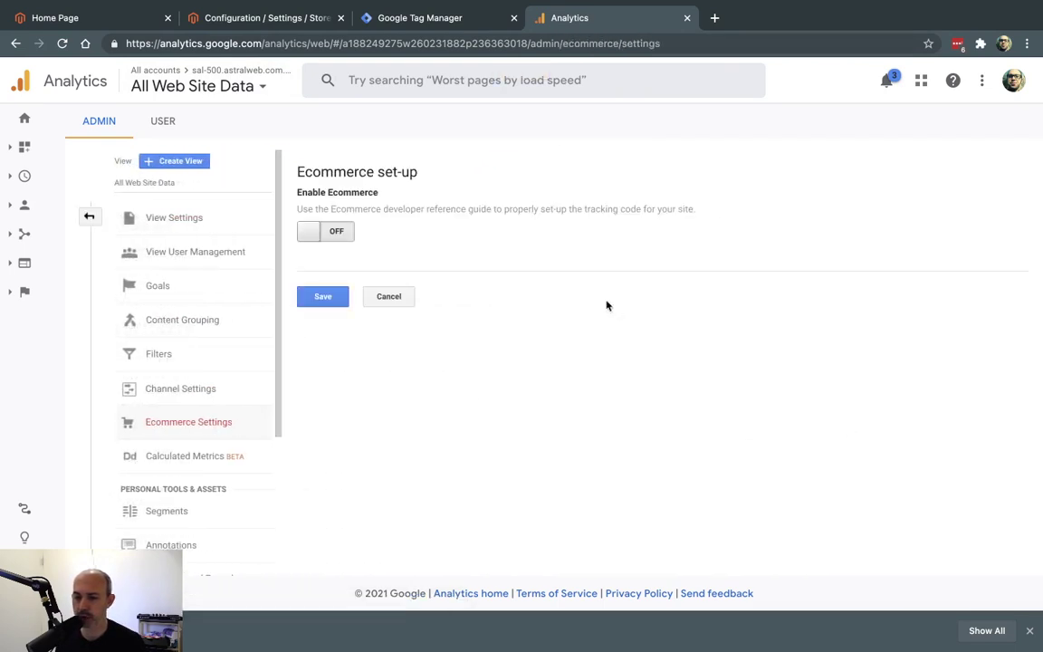
click(345, 235)
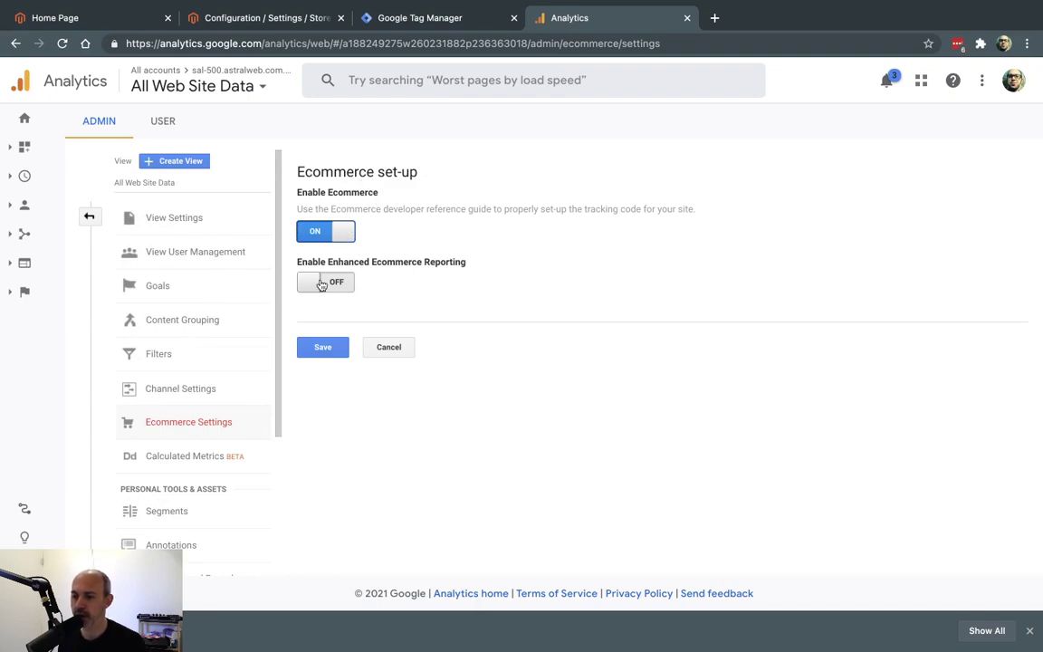
click(341, 283)
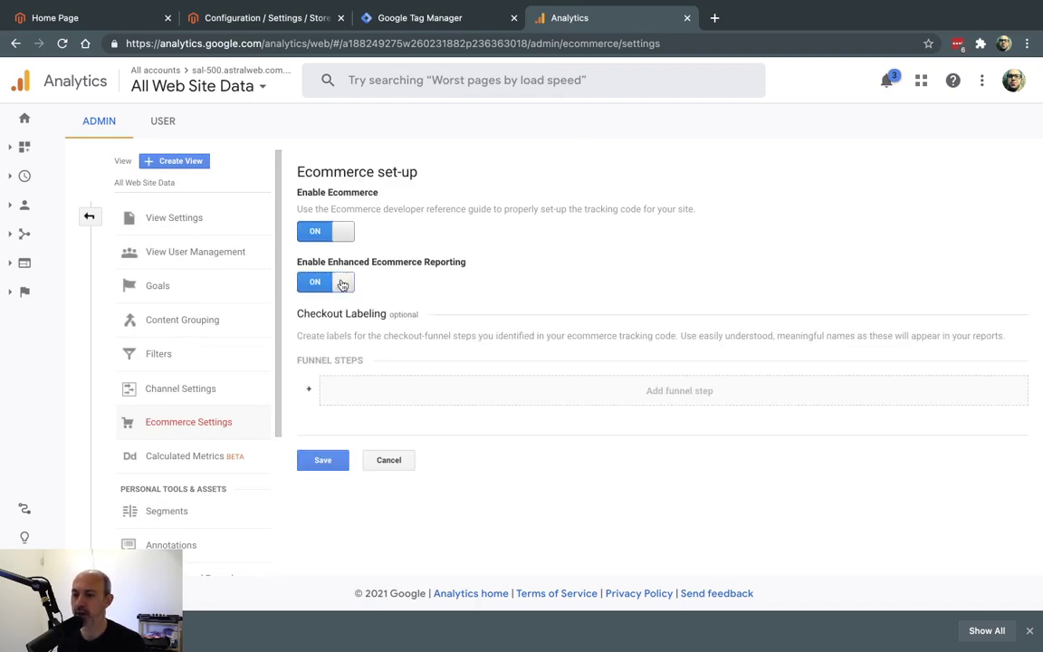
Add checkout funnel steps Shipping, Shipping Method and Payment & Billing, then save.
click(535, 393)
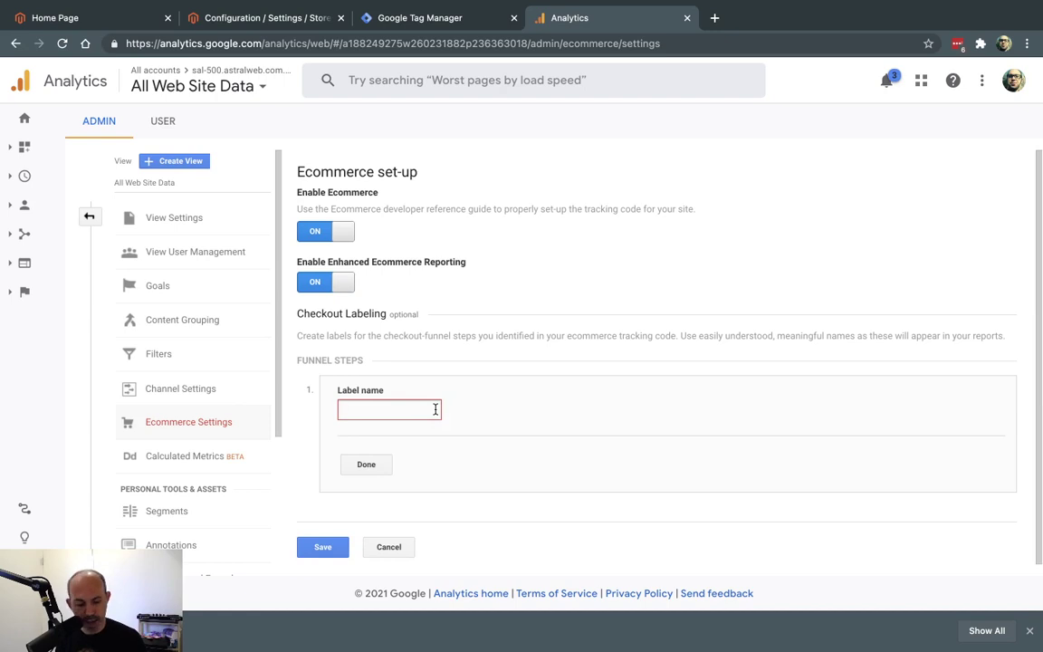
text(Shipping)
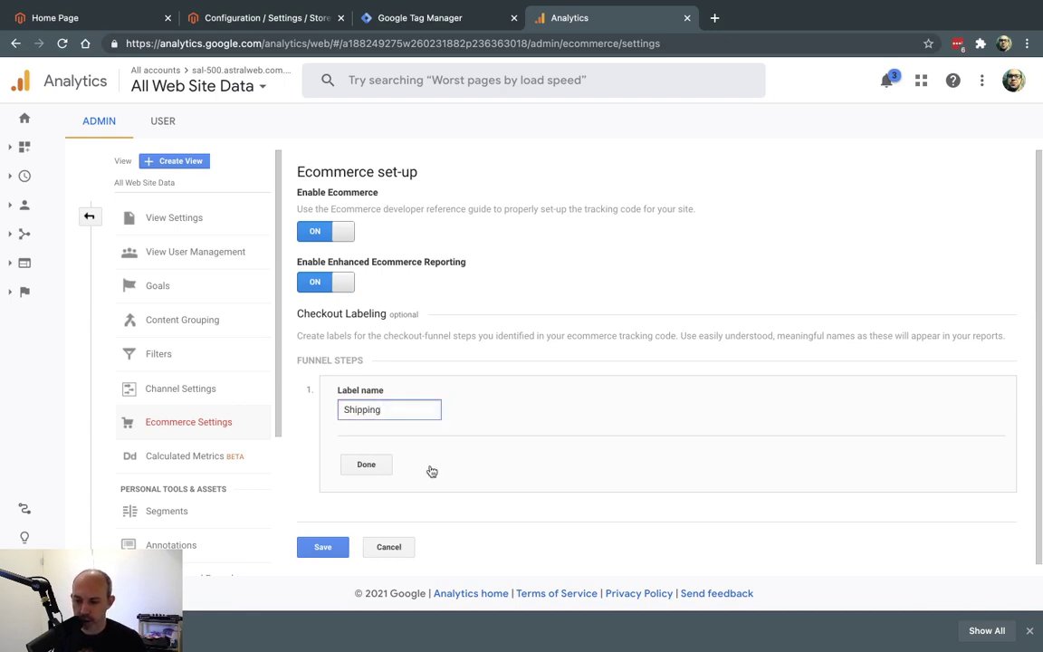
click(382, 469)
click(519, 432)
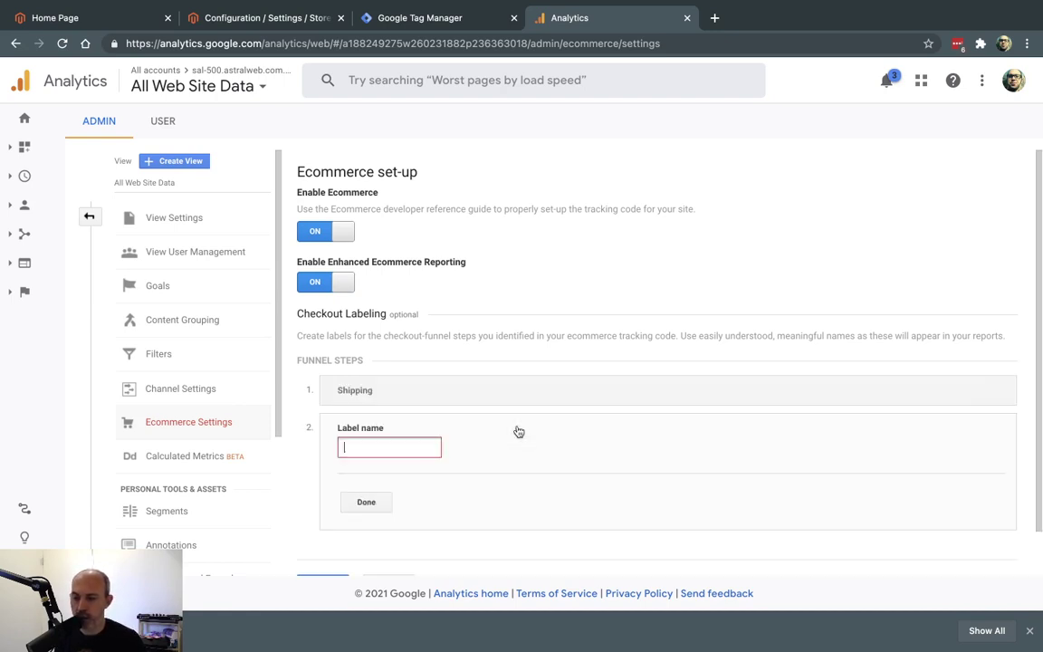
text(Shipping Method)
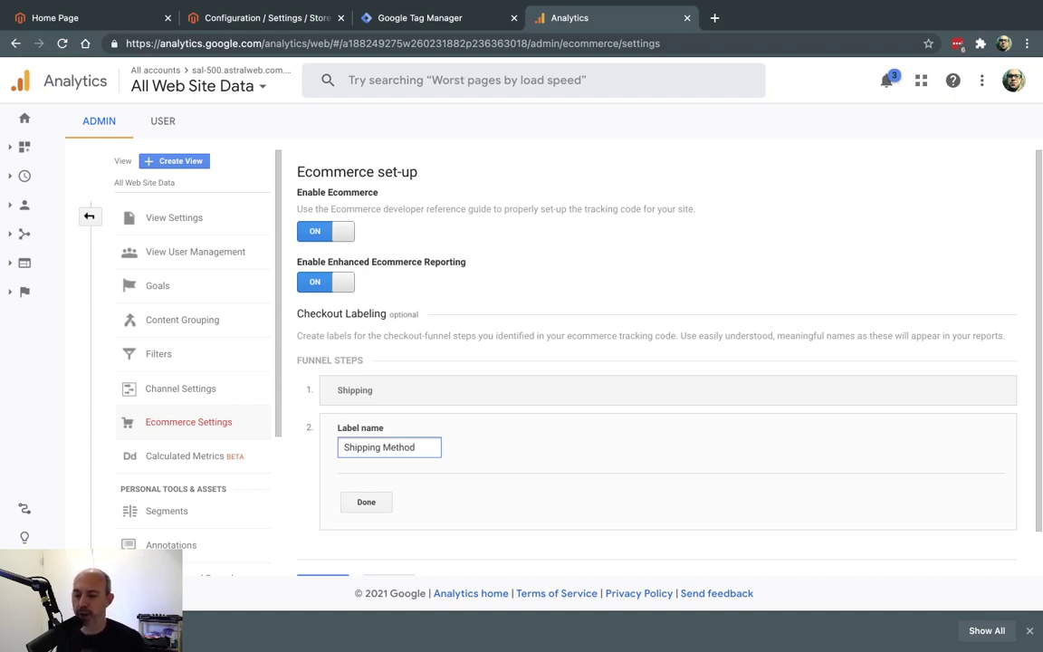
click(386, 501)
click(389, 470)
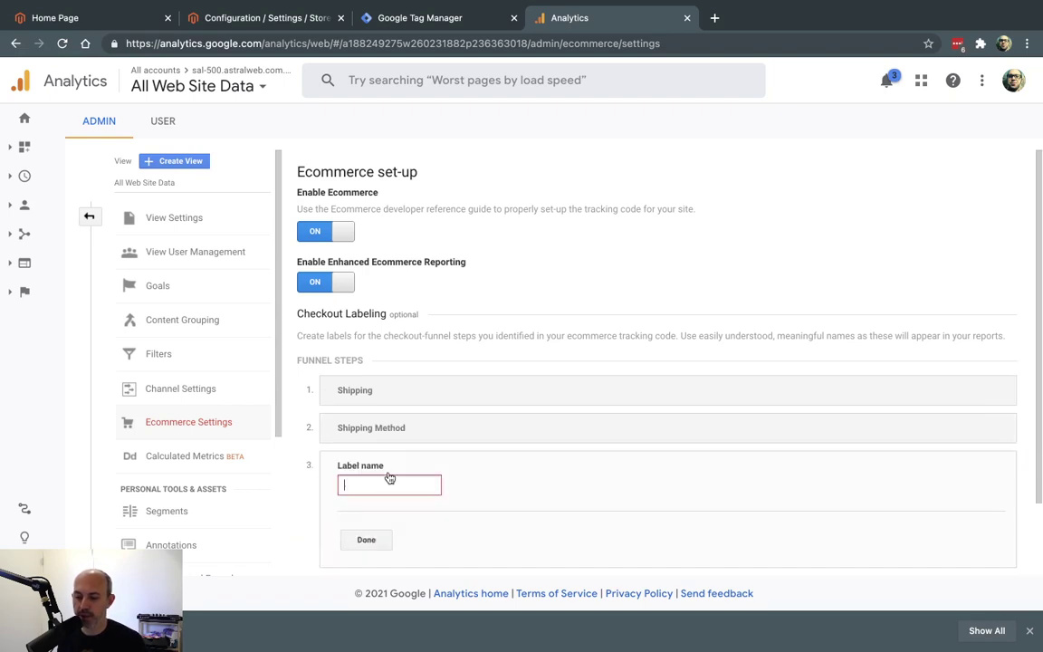
text(ment )
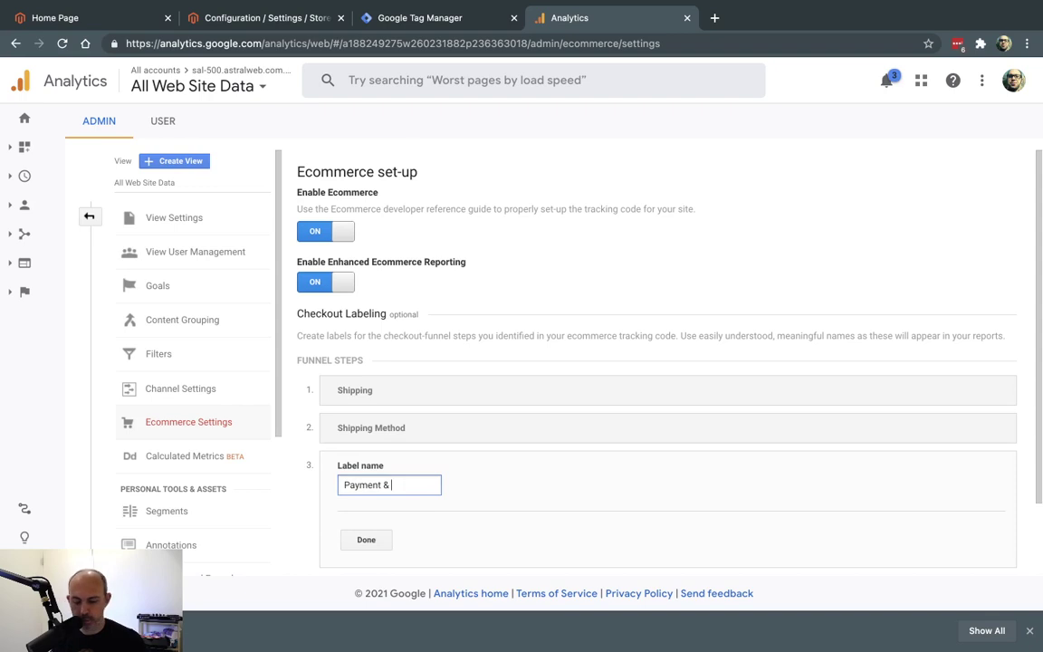
text(& Billing)
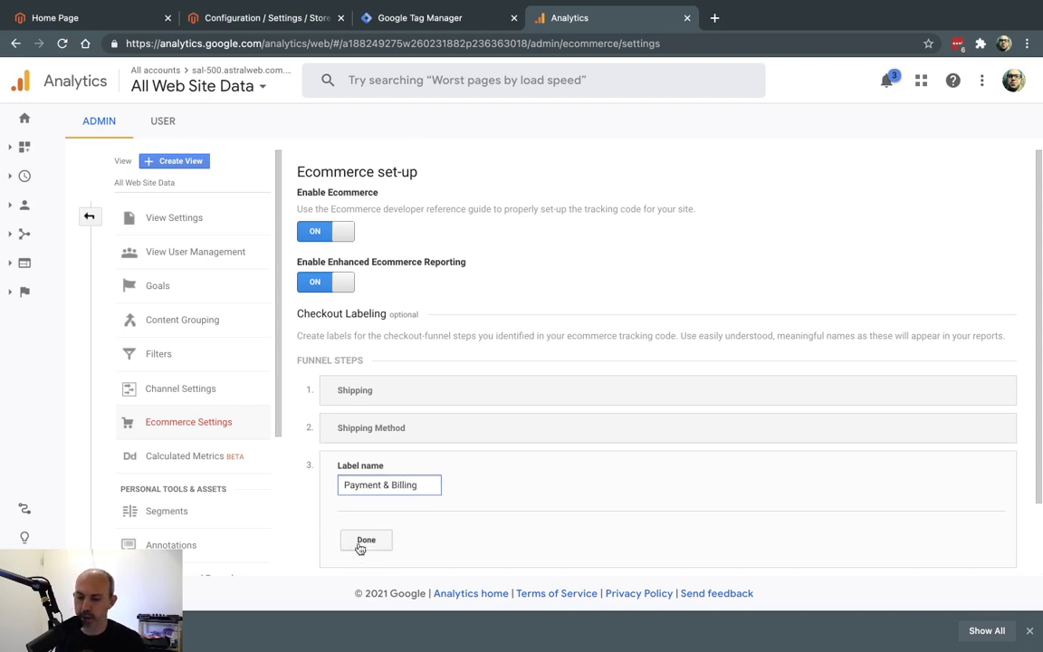
click(364, 542)
scroll(513, 468, down, 1)
click(318, 539)
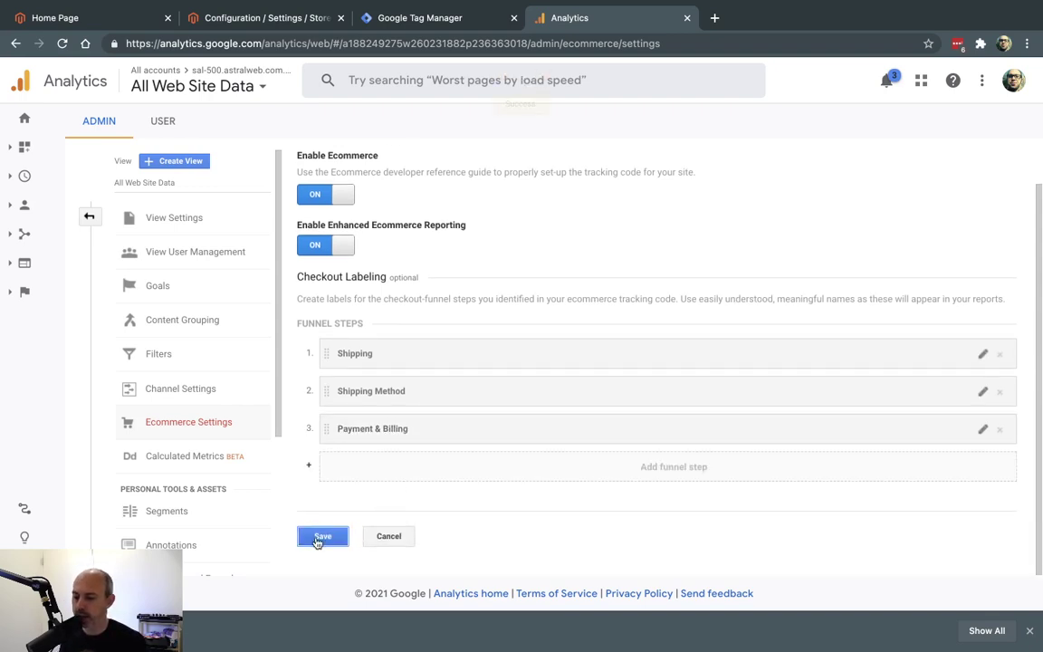
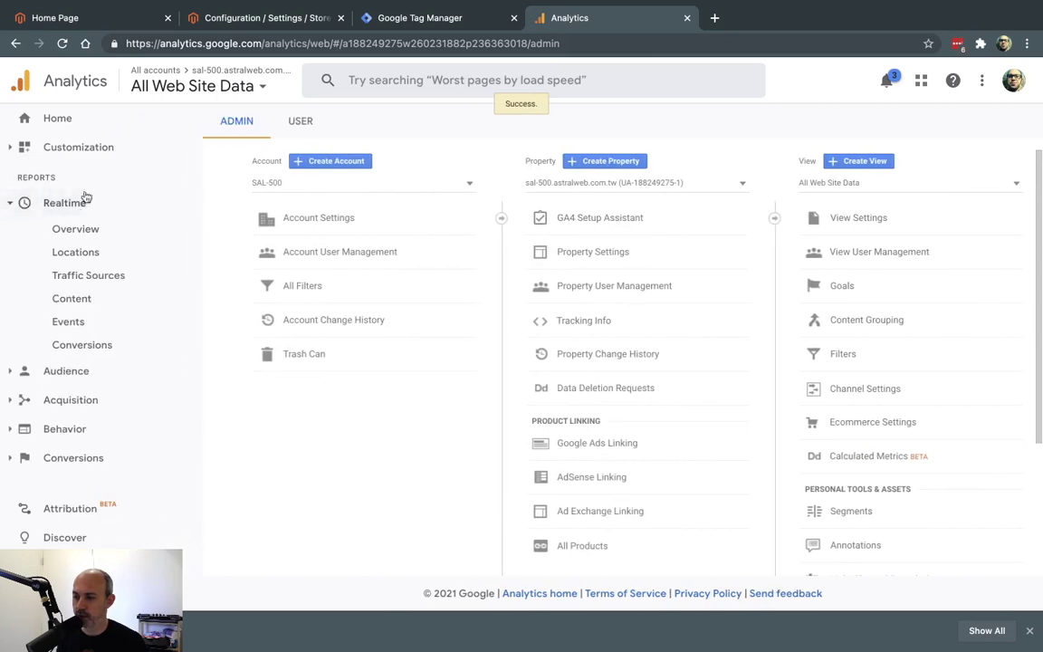
Open the Analytics Realtime overview showing 0 active users, then return to the Magento admin tab.
click(91, 230)
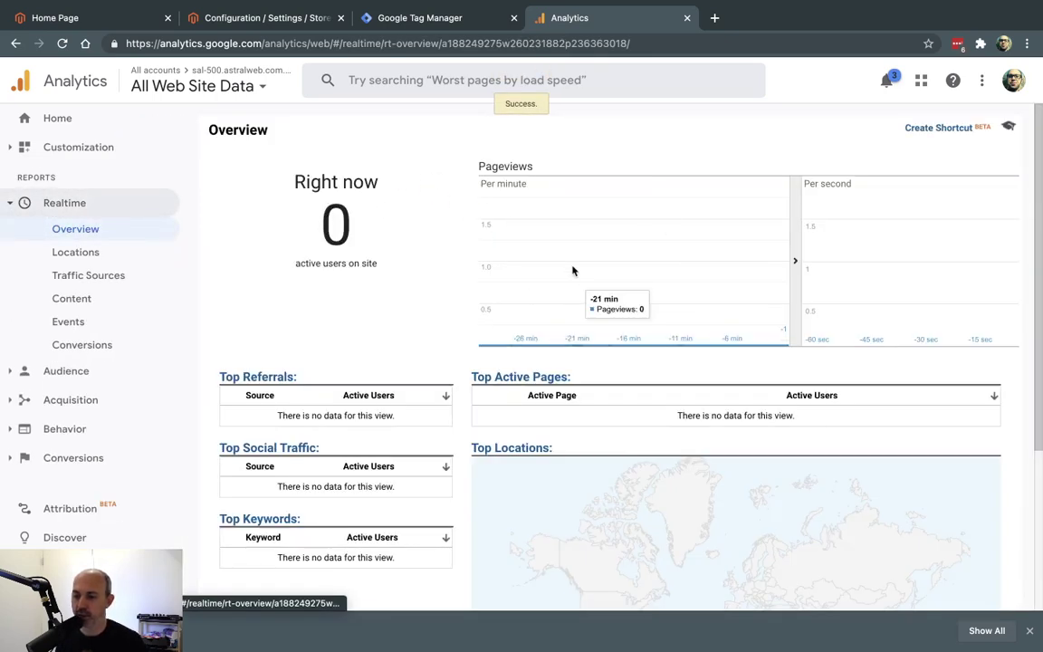
click(105, 18)
click(220, 17)
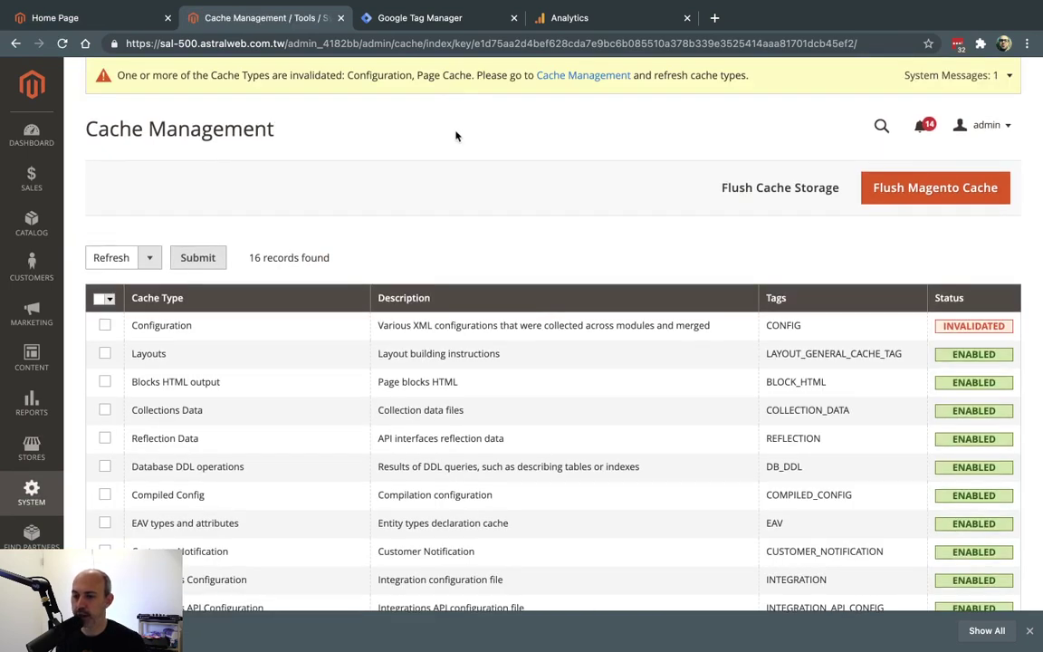
Select all 16 Magento cache types, submit Refresh, and go back to Analytics Realtime.
click(108, 298)
click(111, 313)
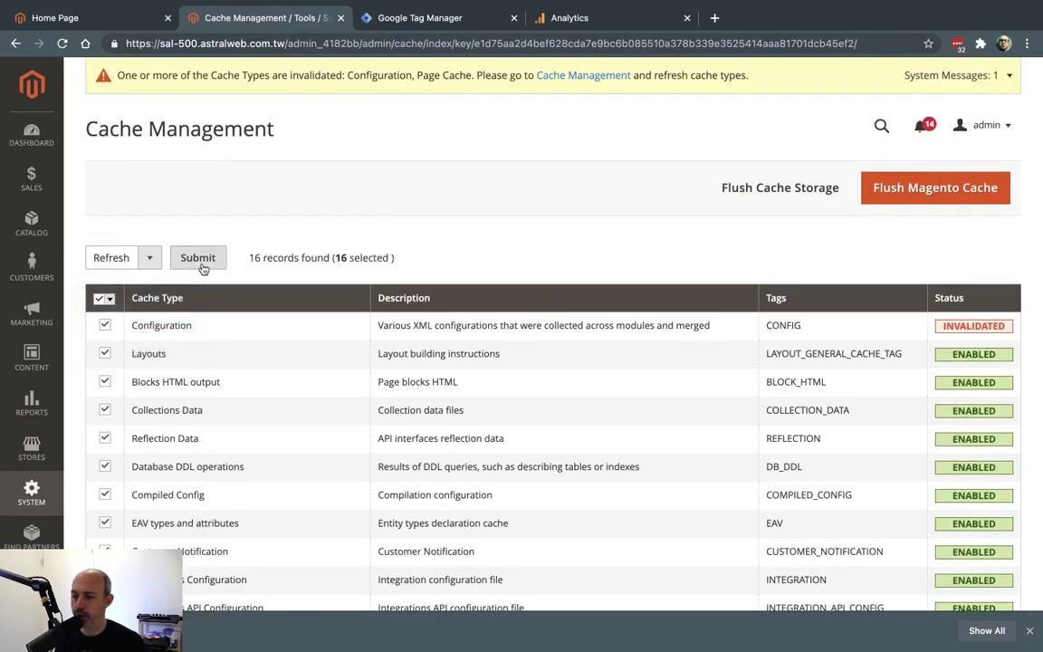
click(199, 264)
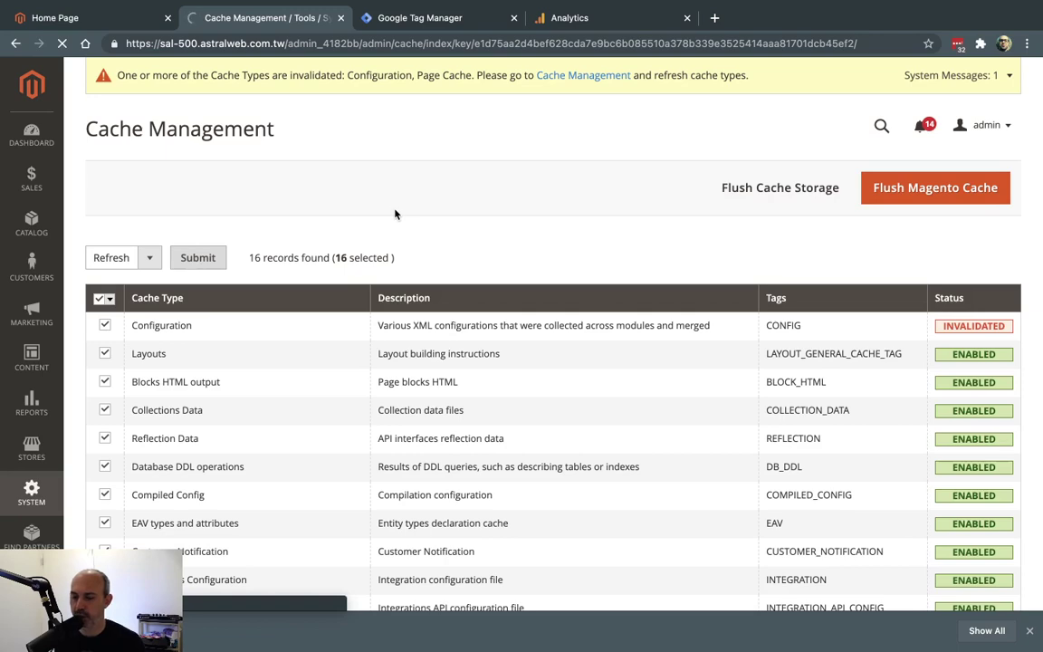
scroll(529, 258, down, 3)
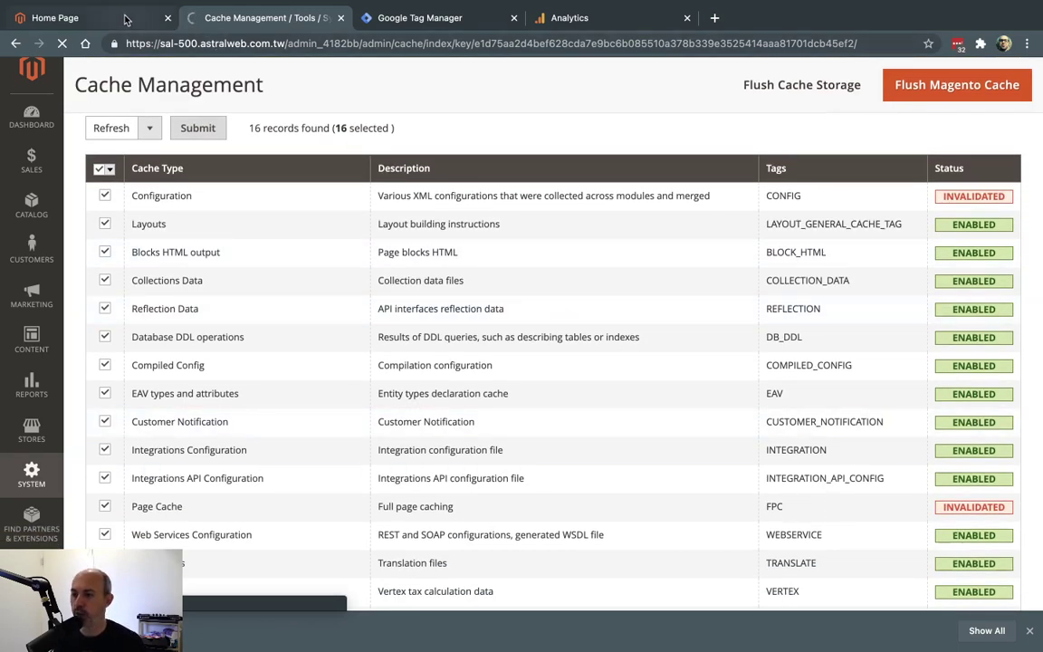
click(593, 16)
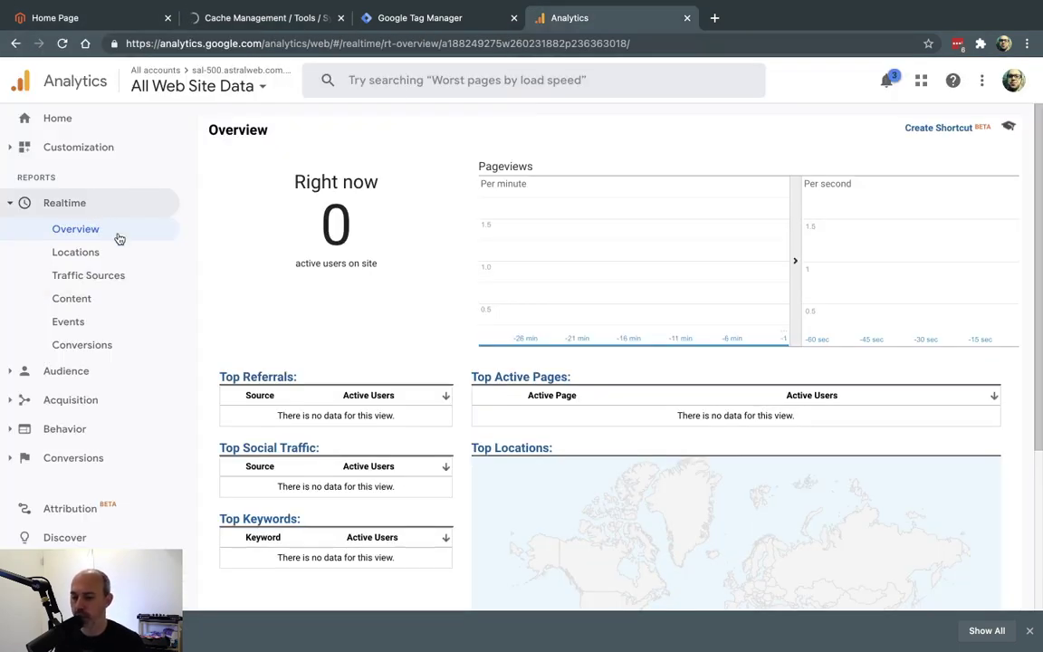
Reload the Luma home page and visit the Men category, checking each visit in Analytics Realtime.
click(66, 18)
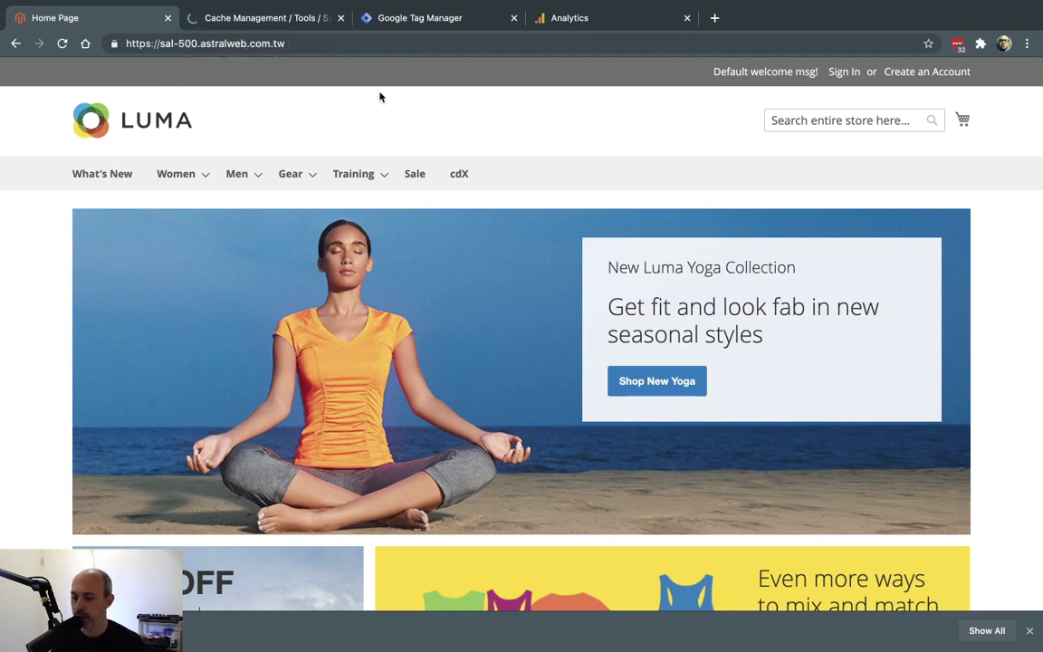
key(super+r)
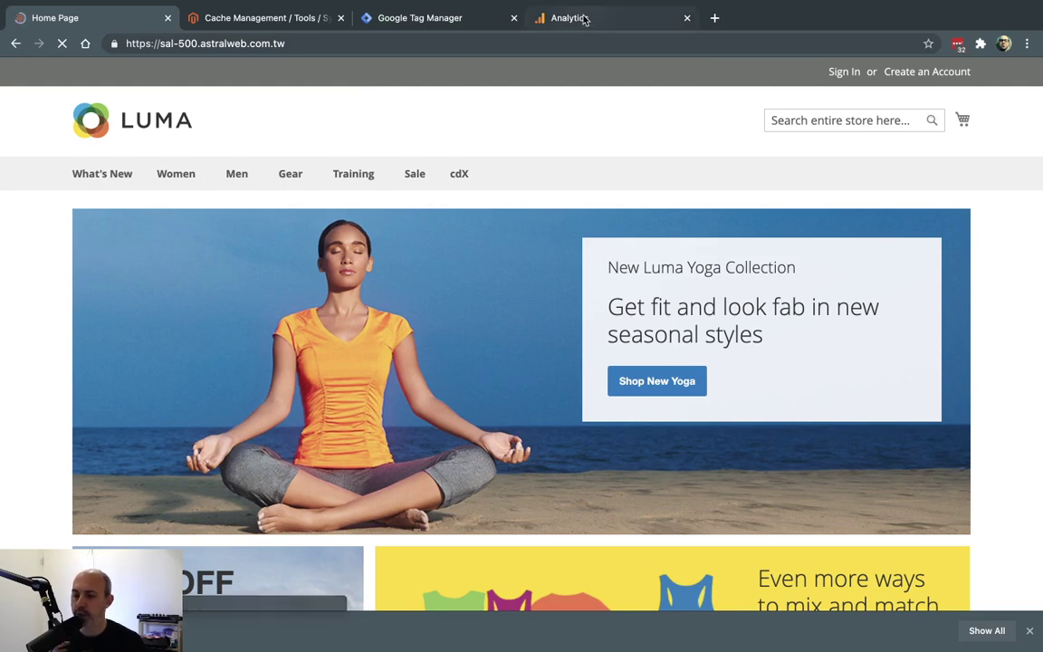
click(583, 18)
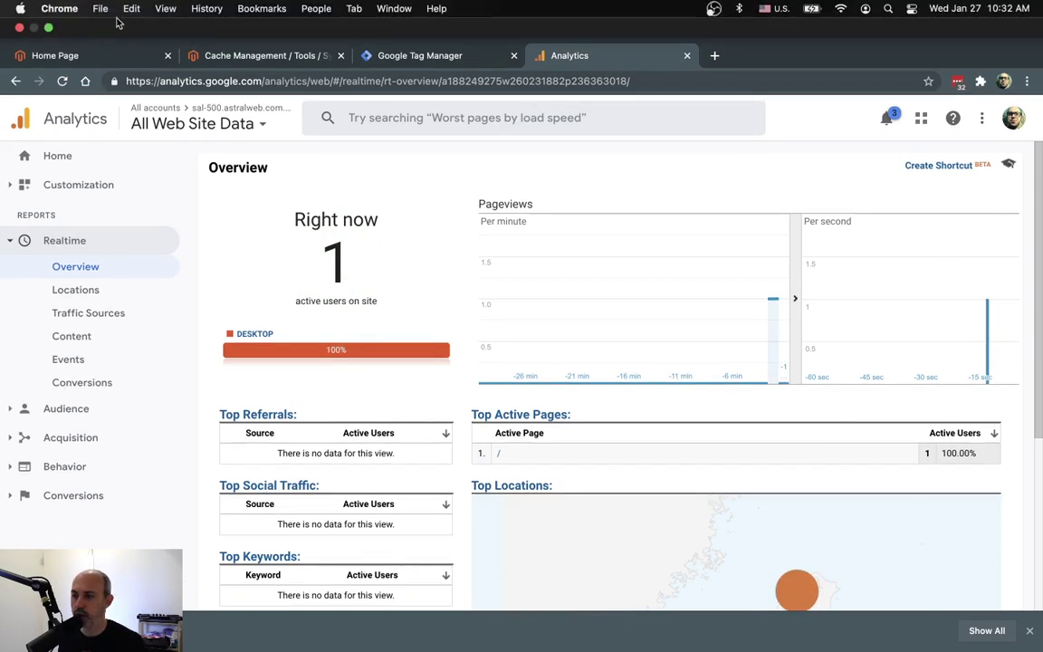
click(97, 56)
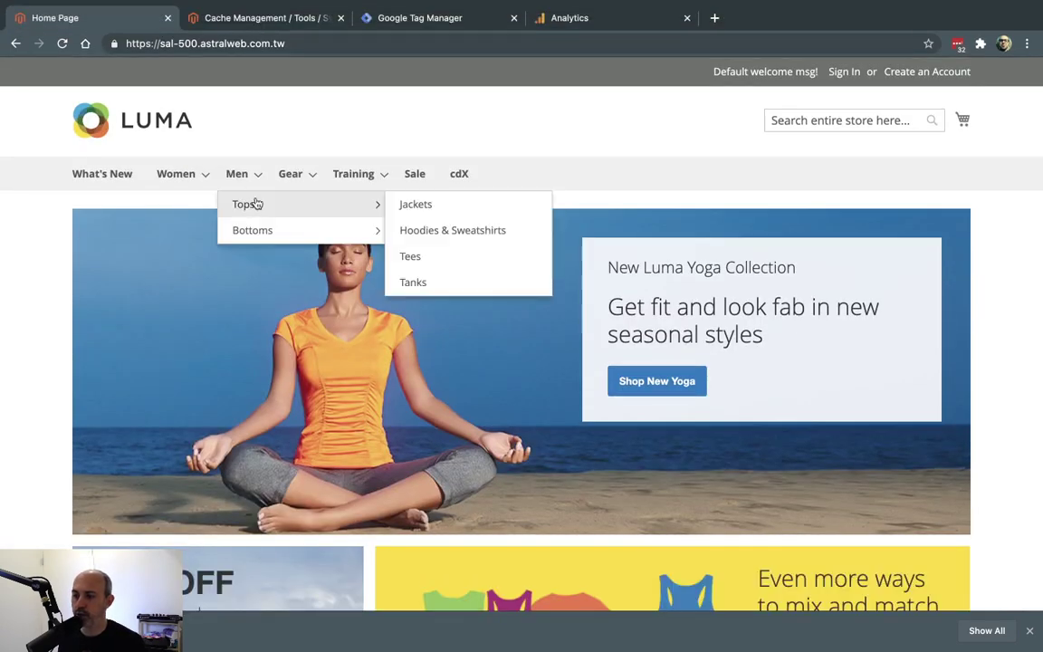
click(239, 175)
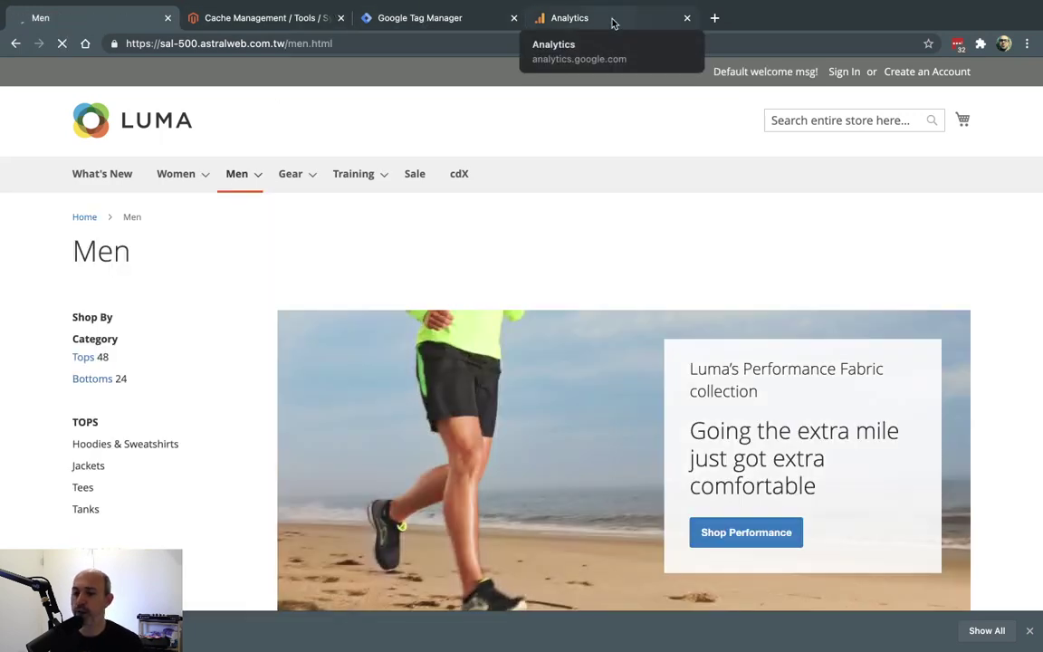
click(613, 22)
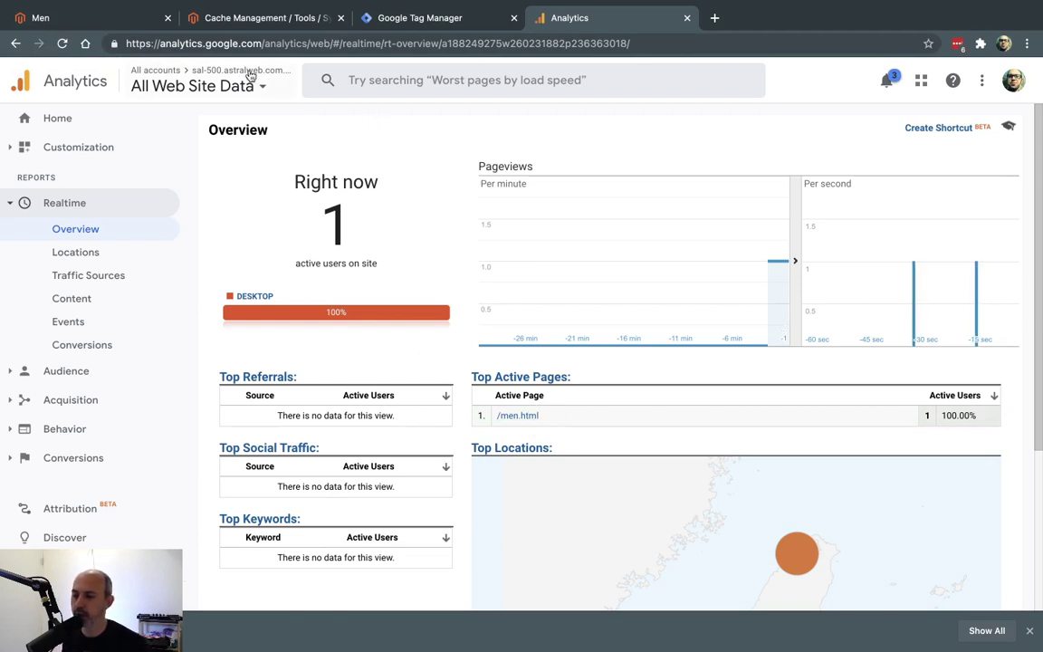
Open the Hero Hoodie product page from the Men category listing.
click(121, 18)
scroll(579, 226, down, 5)
scroll(580, 236, up, 5)
mouse_move(256, 175)
mouse_move(245, 207)
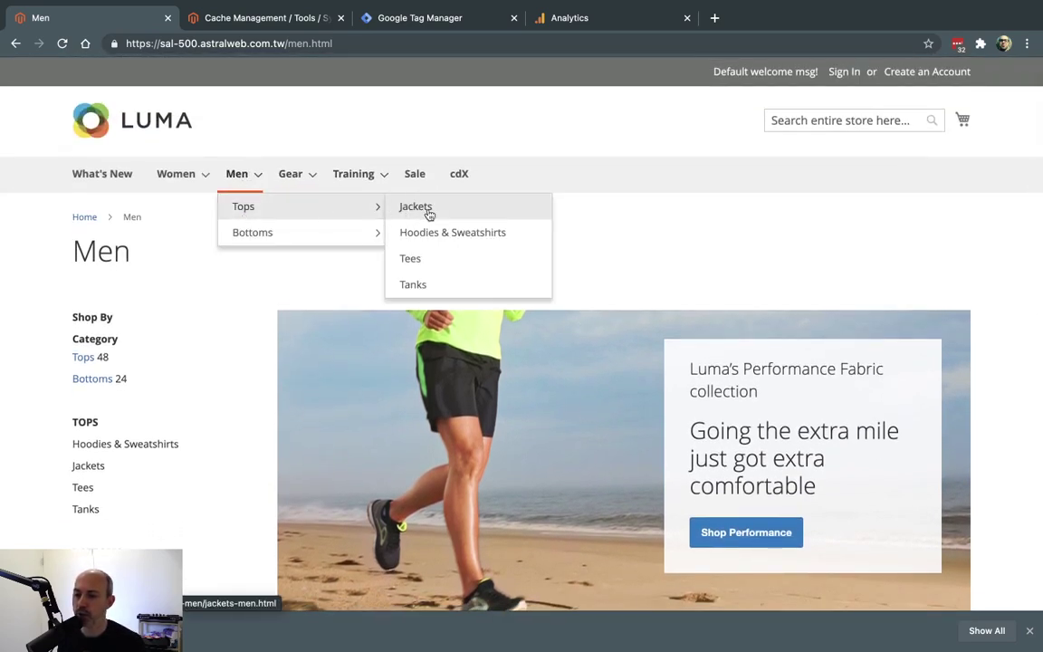
scroll(544, 218, down, 15)
click(510, 168)
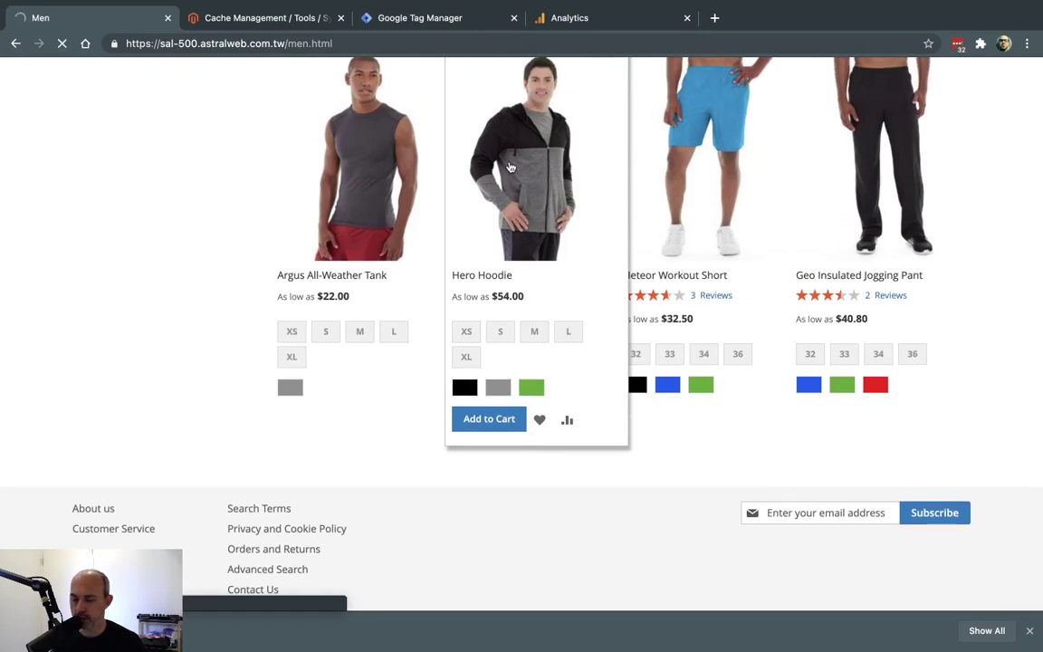
Add a size S, Gray Hero Hoodie to the cart.
scroll(605, 270, down, 2)
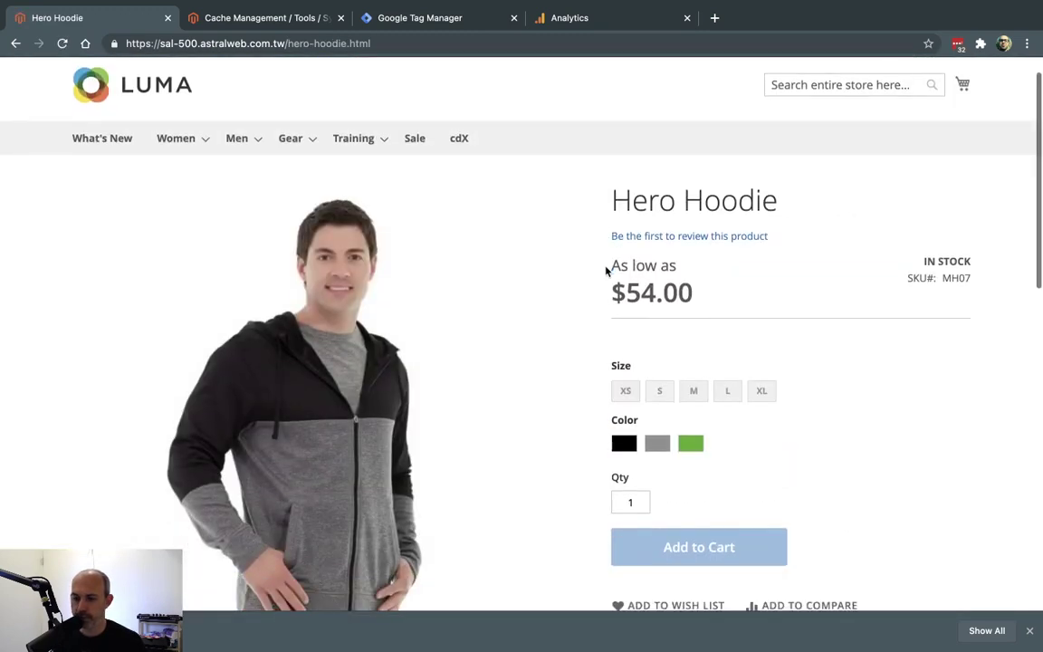
click(660, 341)
click(658, 396)
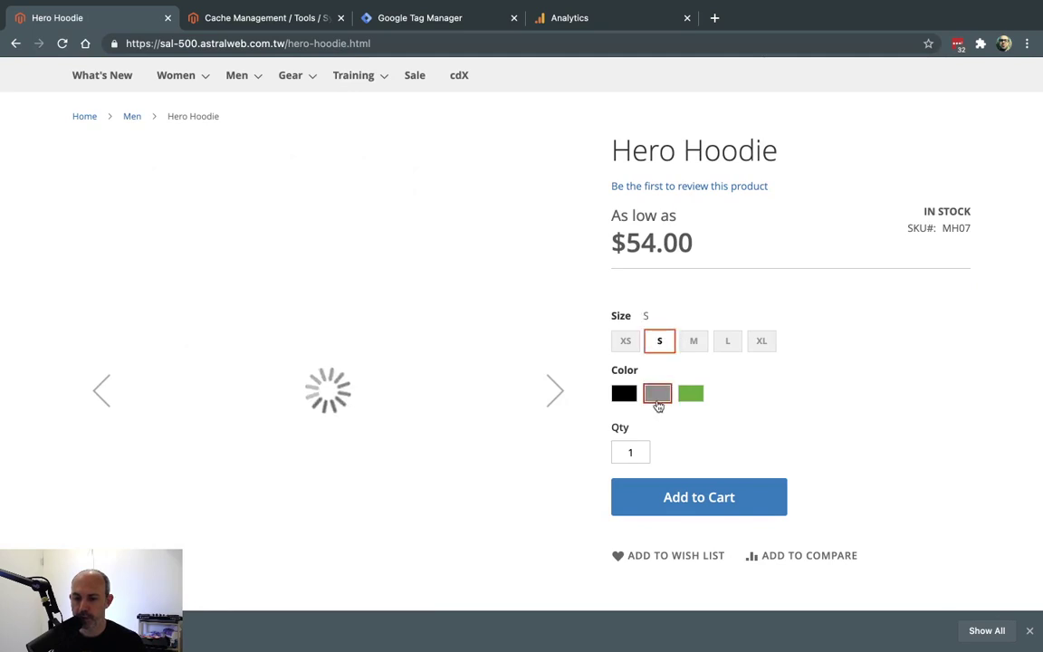
click(685, 483)
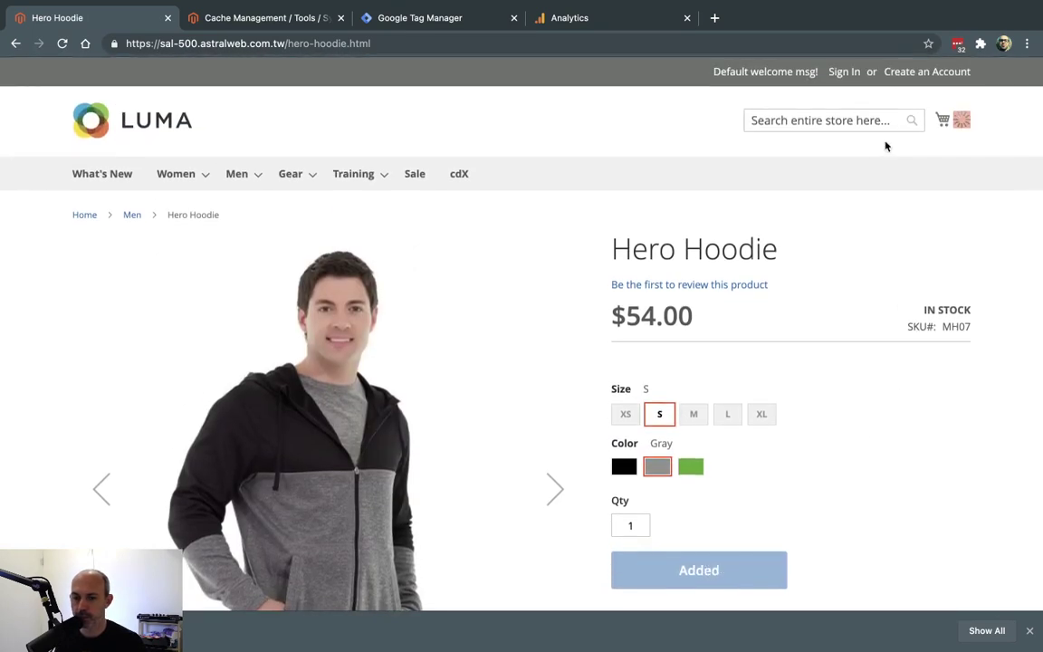
Sign in with the customer's e-mail and password.
click(841, 76)
click(338, 367)
key(Tab)
text(••)
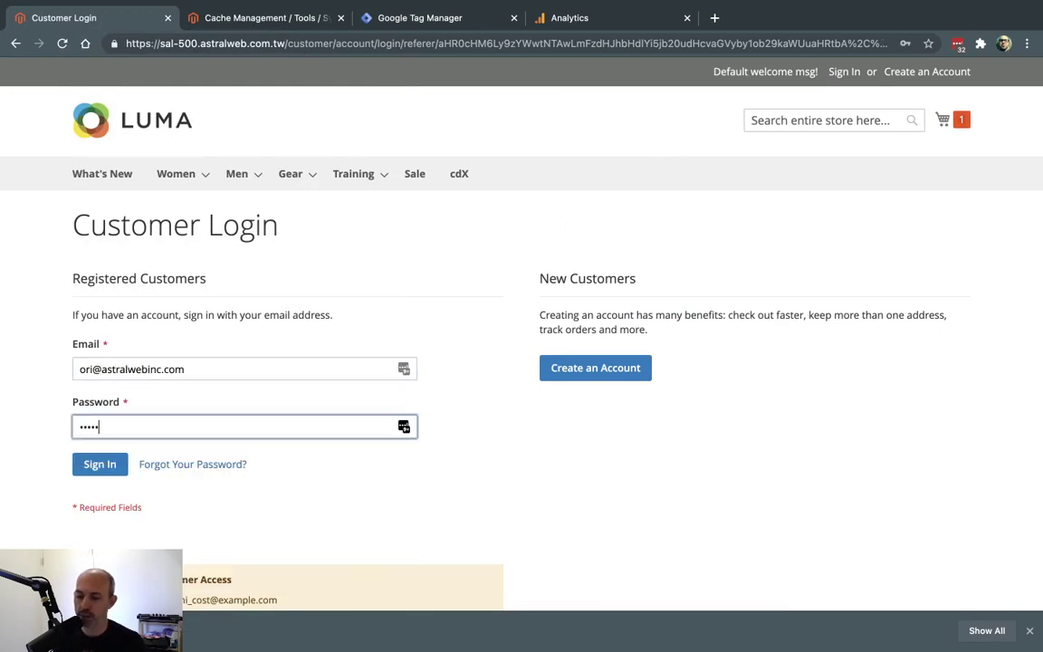
key(Return)
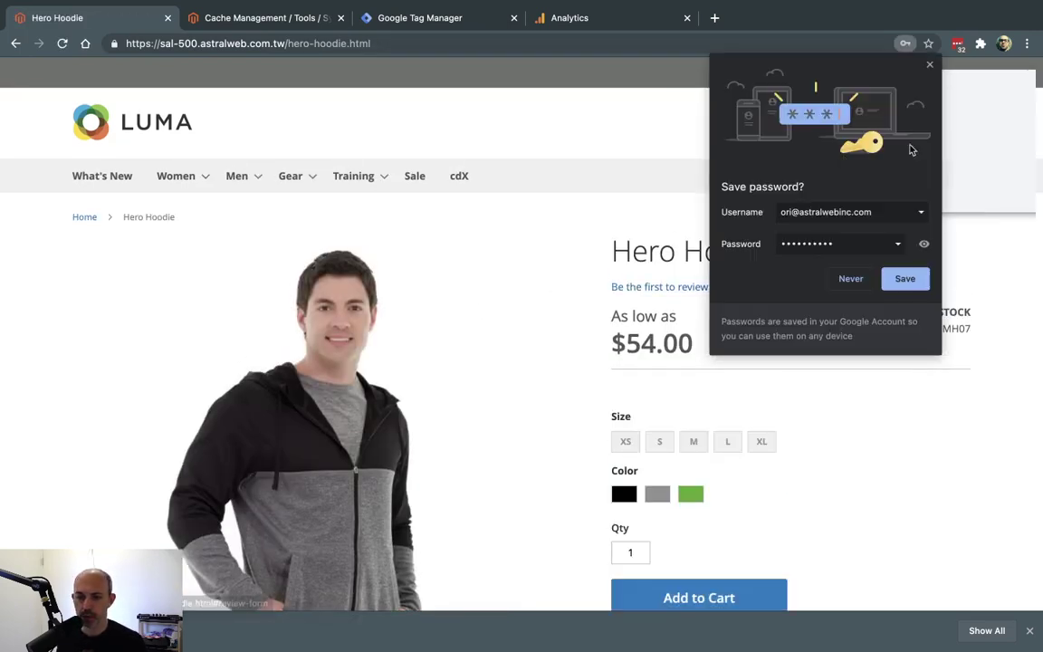
Dismiss the browser's password prompts and proceed to checkout from the minicart.
click(929, 64)
click(916, 197)
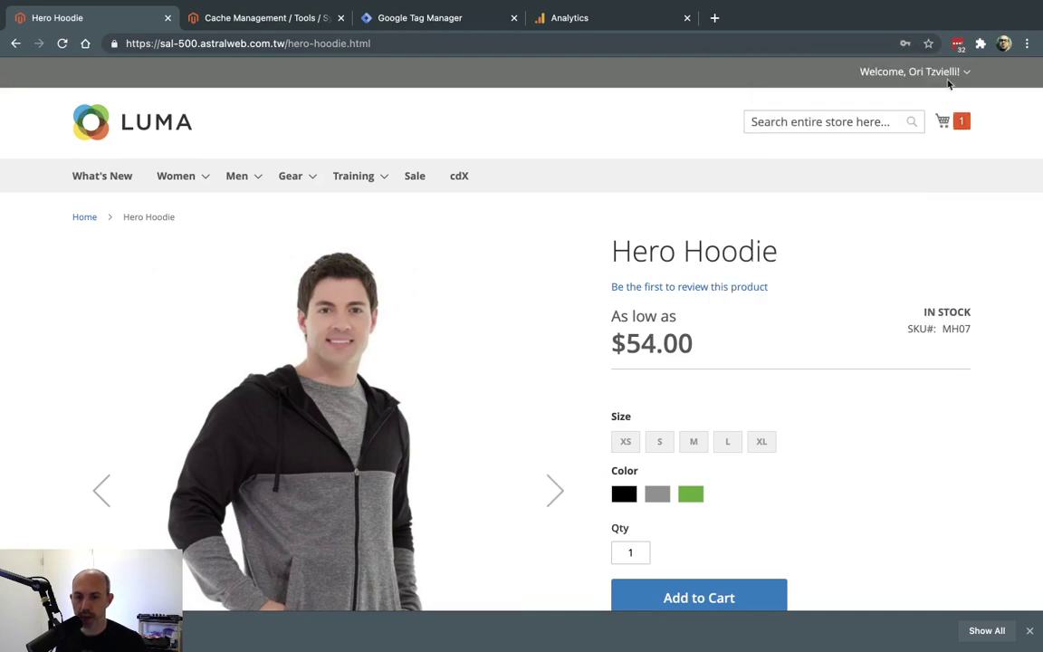
click(962, 123)
click(843, 222)
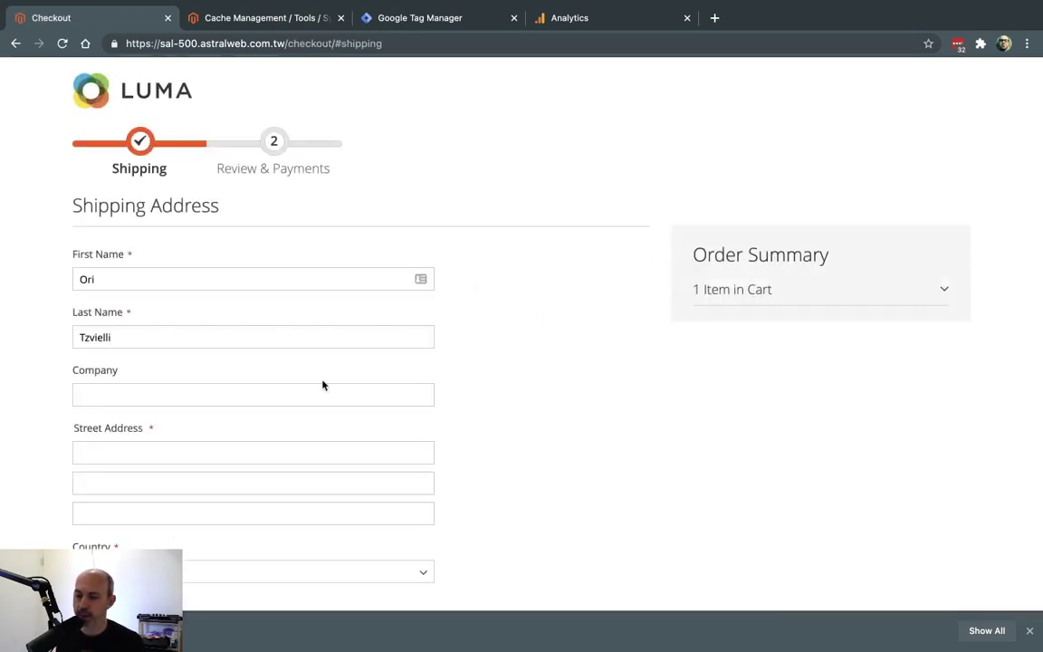
Fill the shipping address from a saved suggestion, choose a shipping method, and continue to payment.
scroll(290, 362, down, 2)
click(272, 355)
text(2)
key(Down)
key(Return)
key(Tab)
scroll(460, 451, down, 1)
scroll(460, 452, down, 5)
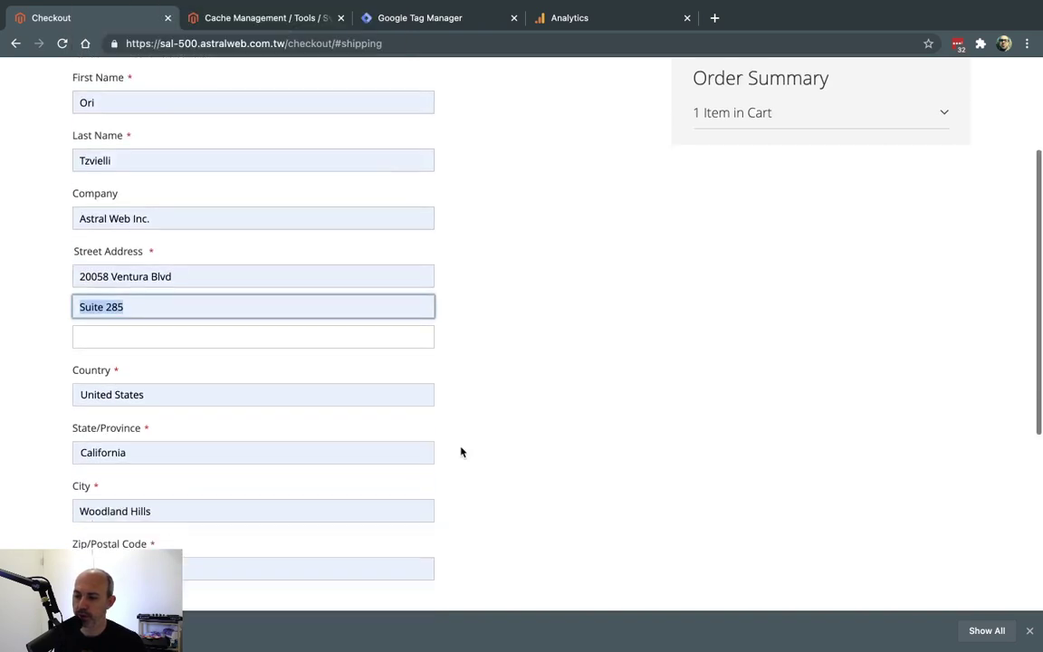
click(102, 394)
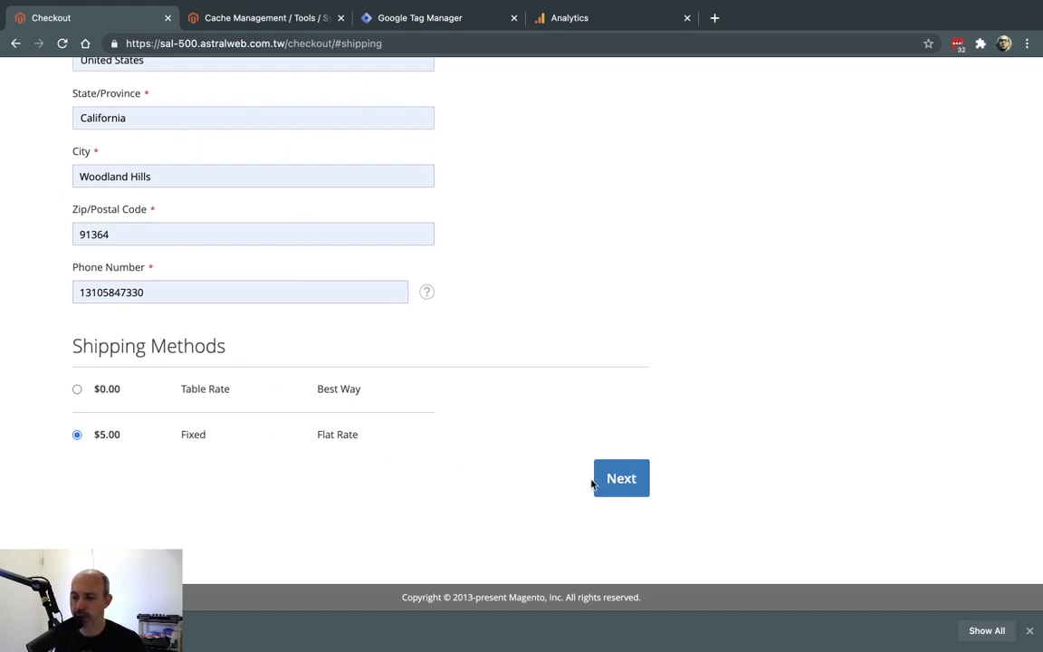
click(620, 480)
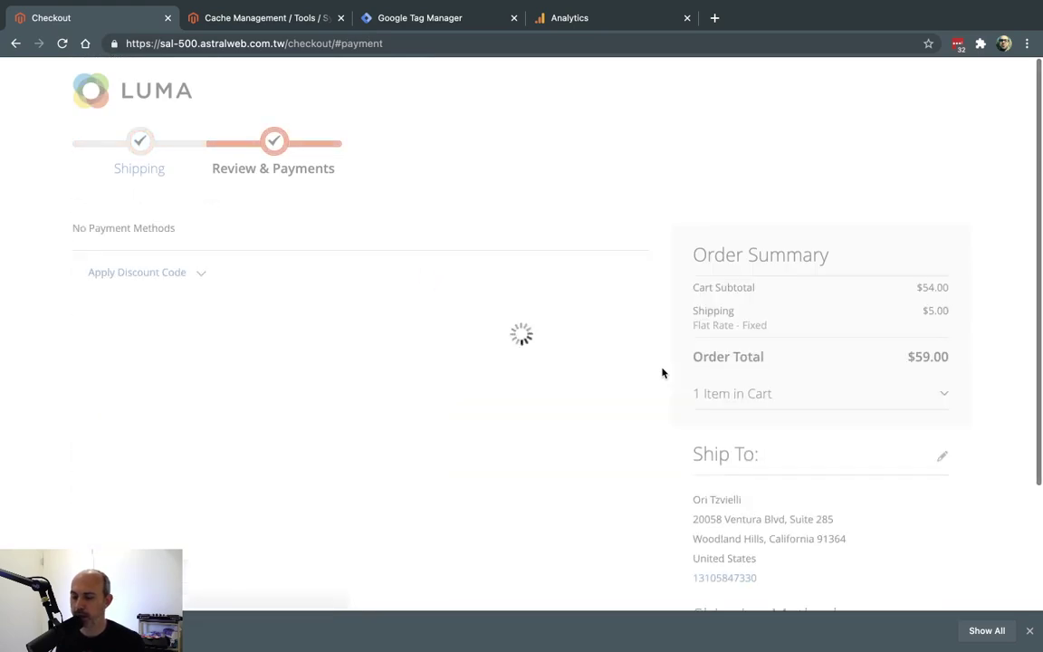
Pay by Check / Money order and place the test order.
click(89, 263)
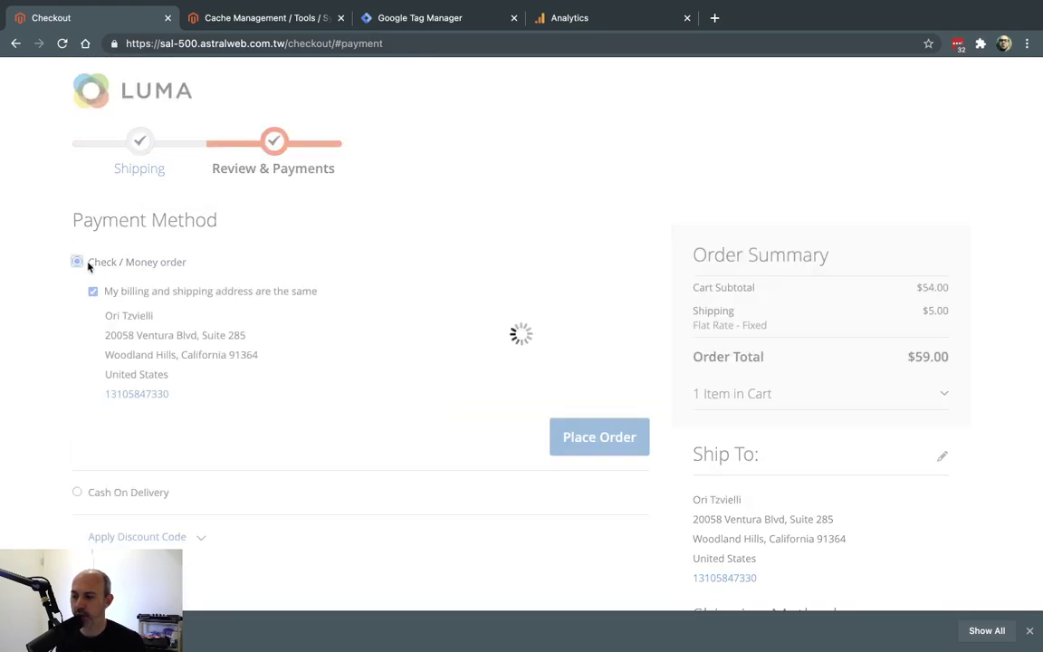
scroll(293, 335, down, 3)
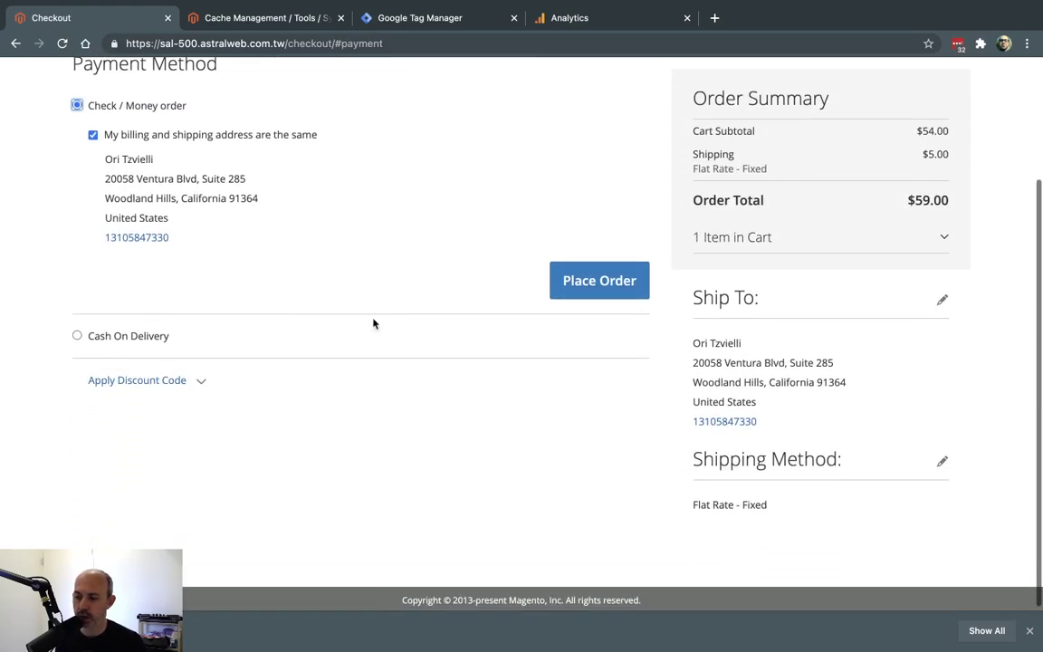
click(616, 273)
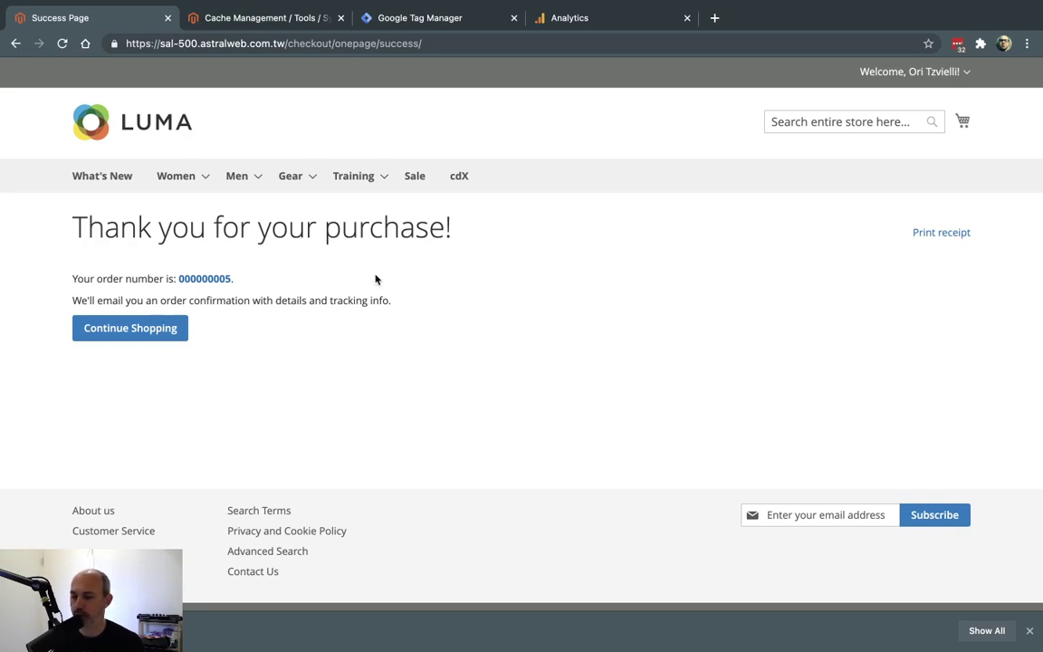
Highlight the order number on the success page, then switch to the admin tab.
drag(190, 227, 433, 228)
click(239, 257)
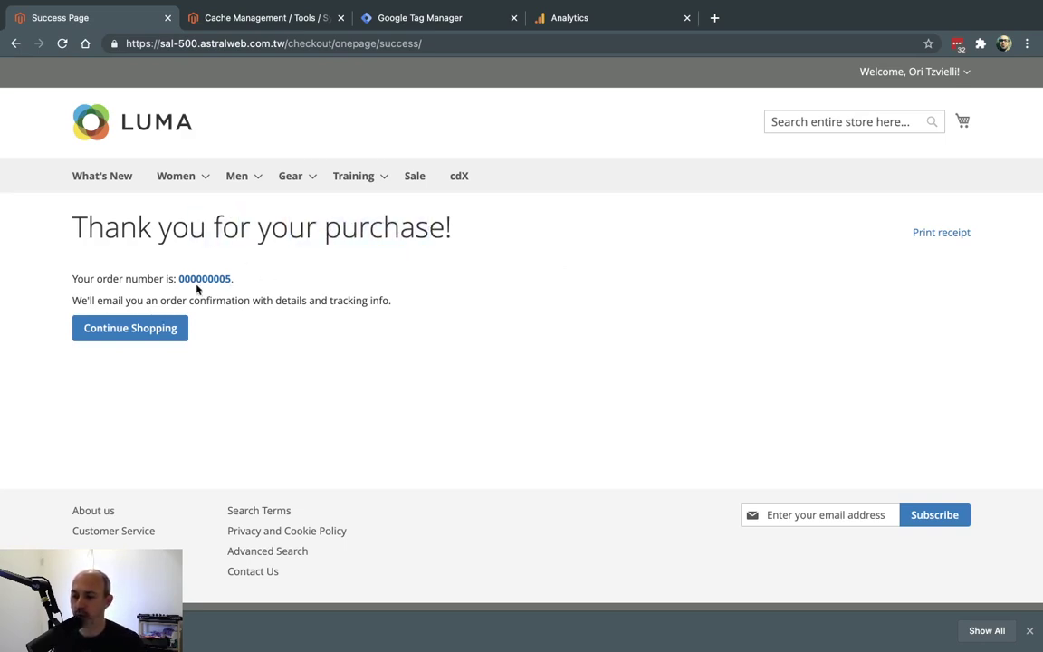
drag(252, 283, 178, 280)
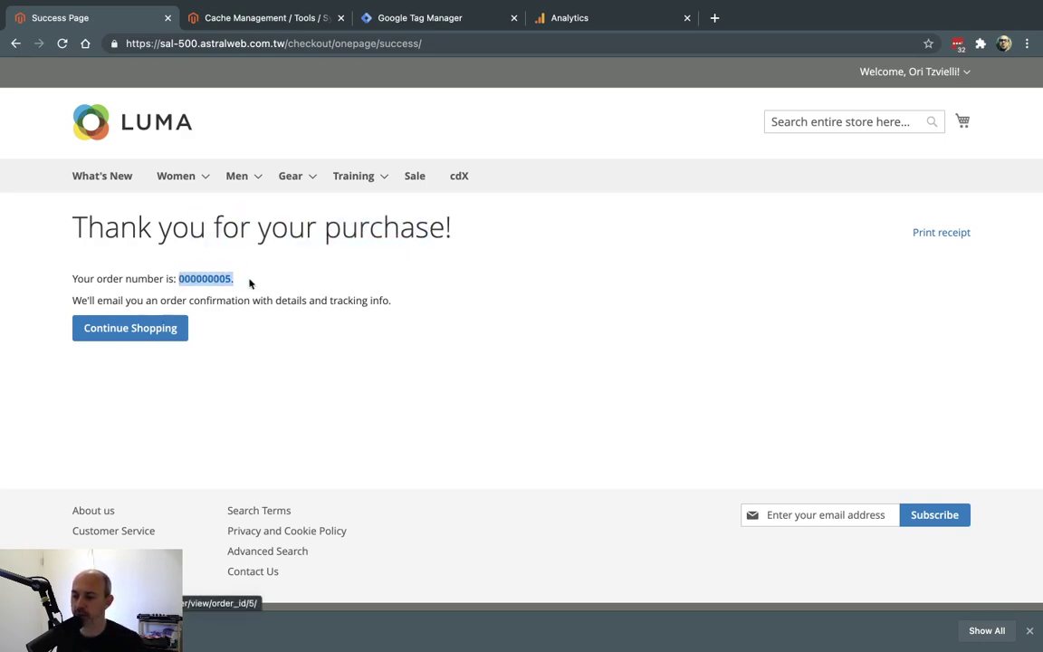
click(305, 18)
Open the Acquisition > All Traffic > Source/Medium report for January 27, 2021.
click(595, 13)
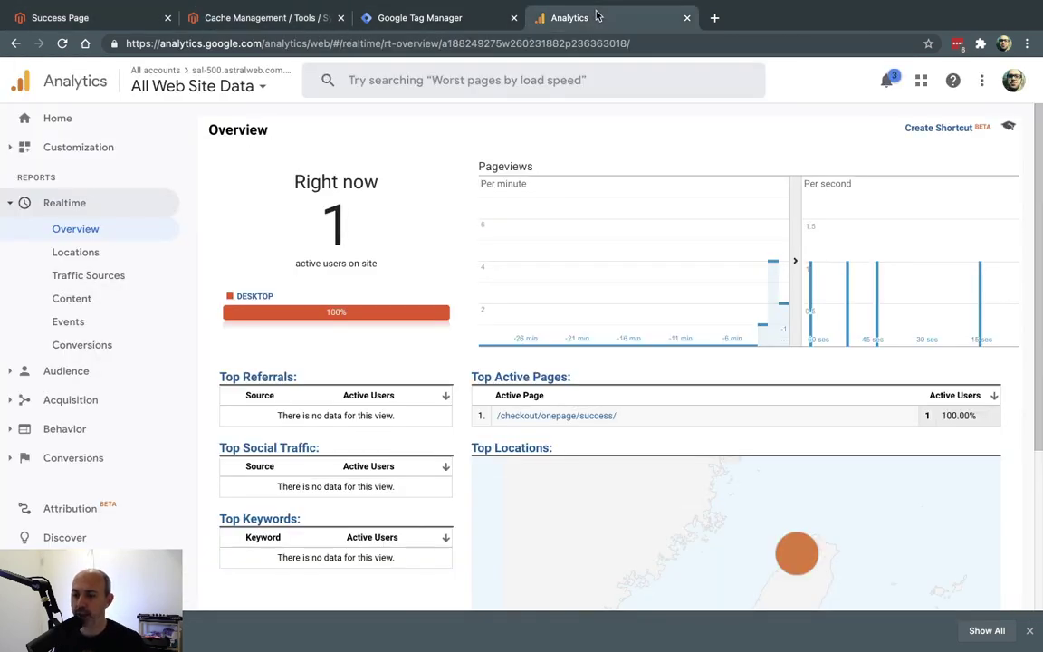
click(105, 403)
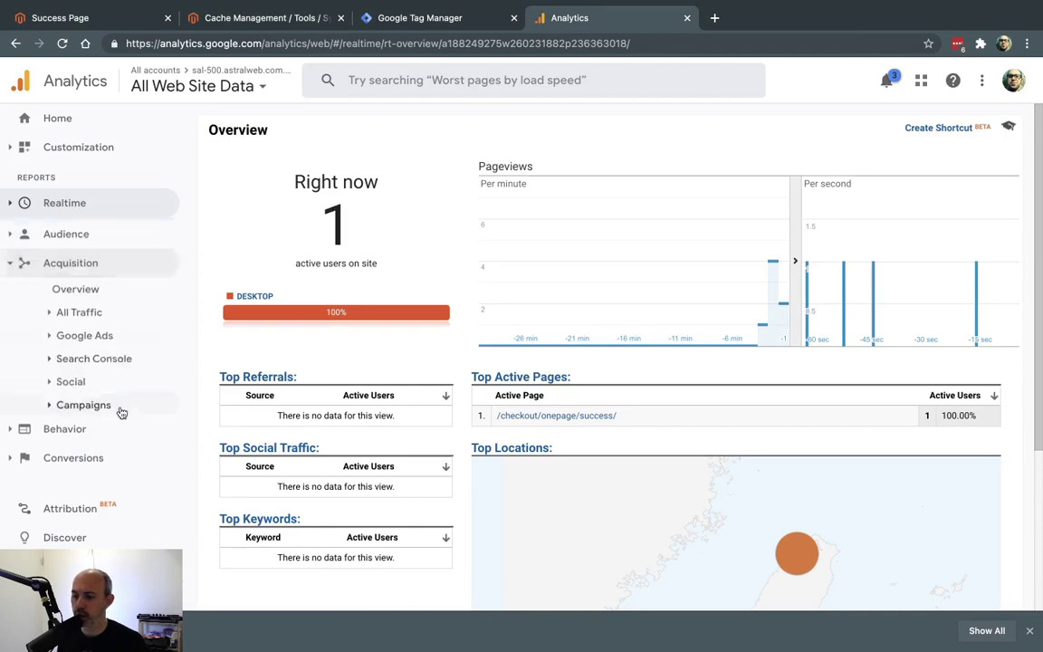
click(111, 309)
click(107, 379)
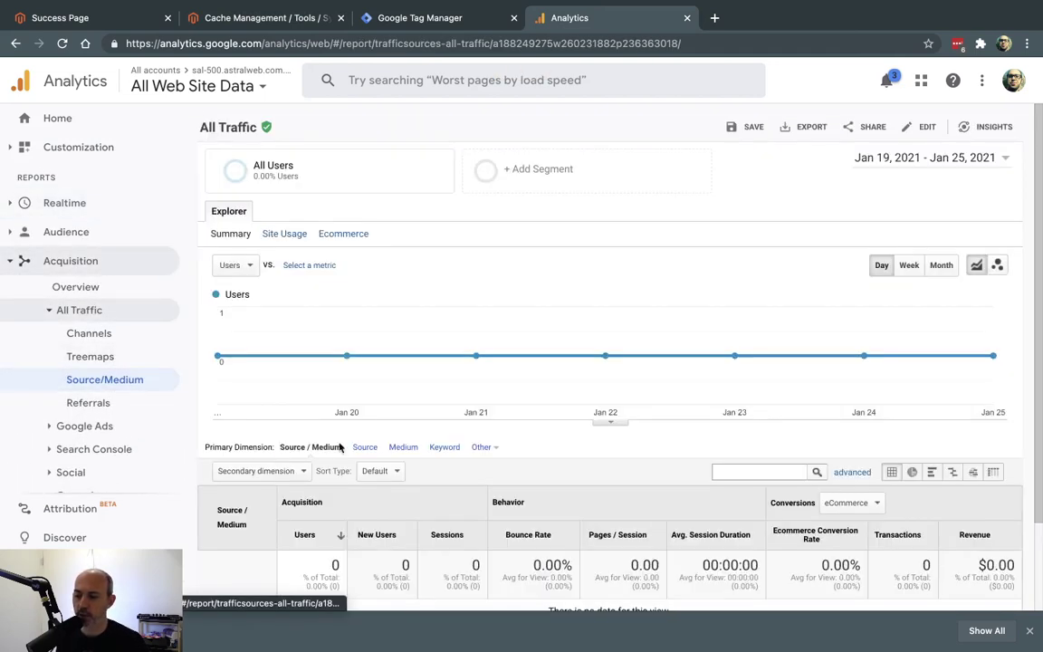
click(957, 159)
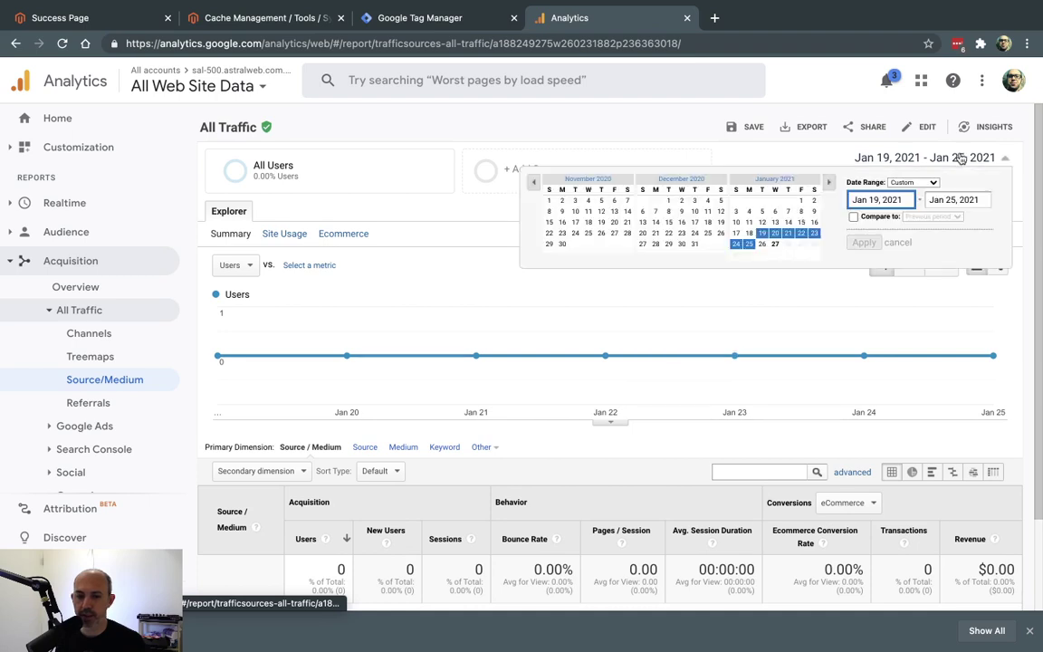
click(775, 244)
click(863, 242)
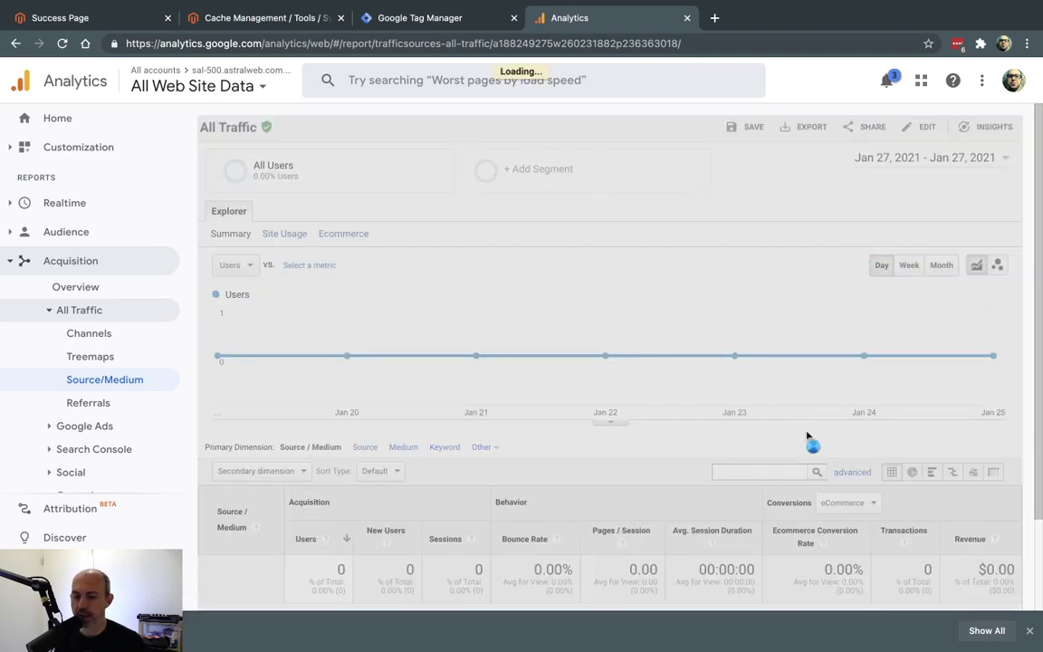
scroll(890, 477, down, 1)
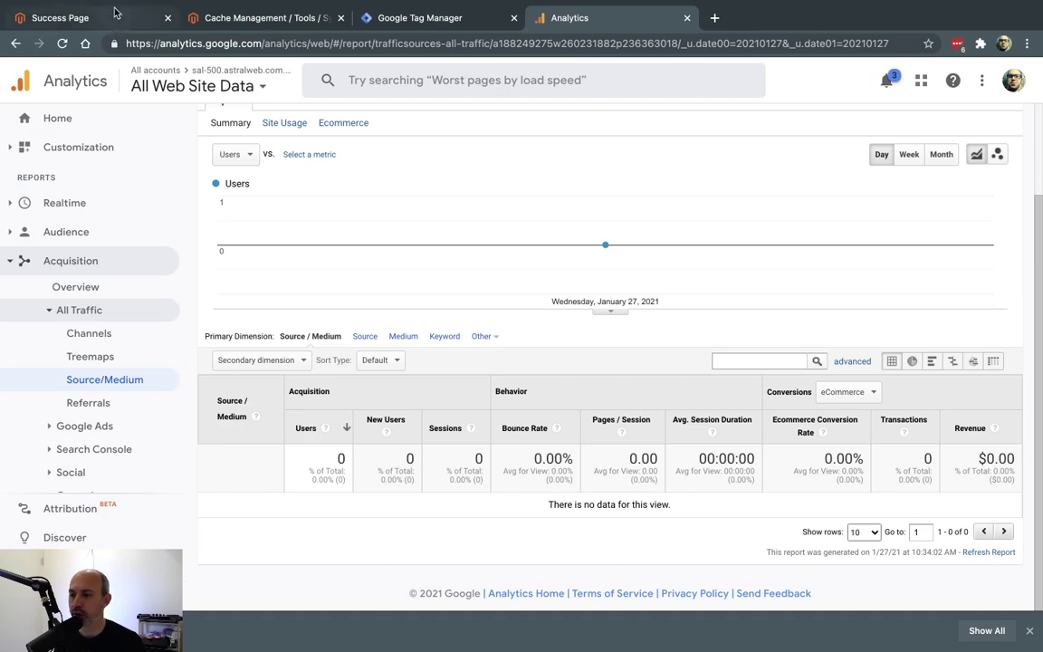
Recheck the order confirmation page, then return to the empty report and expand Conversions.
click(104, 17)
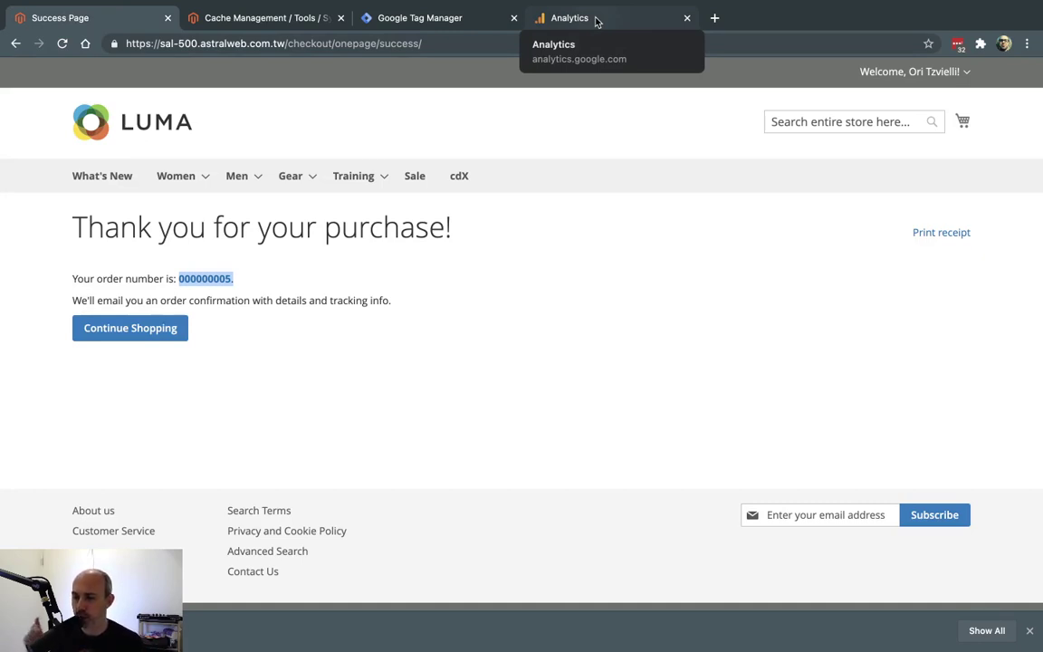
click(597, 22)
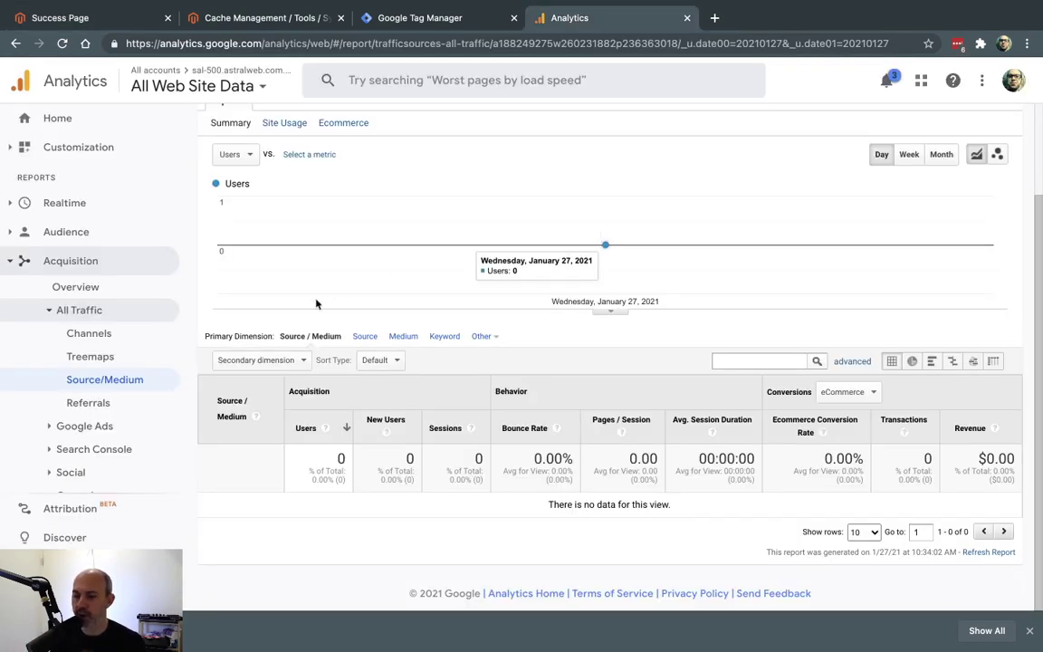
scroll(140, 432, down, 2)
click(91, 480)
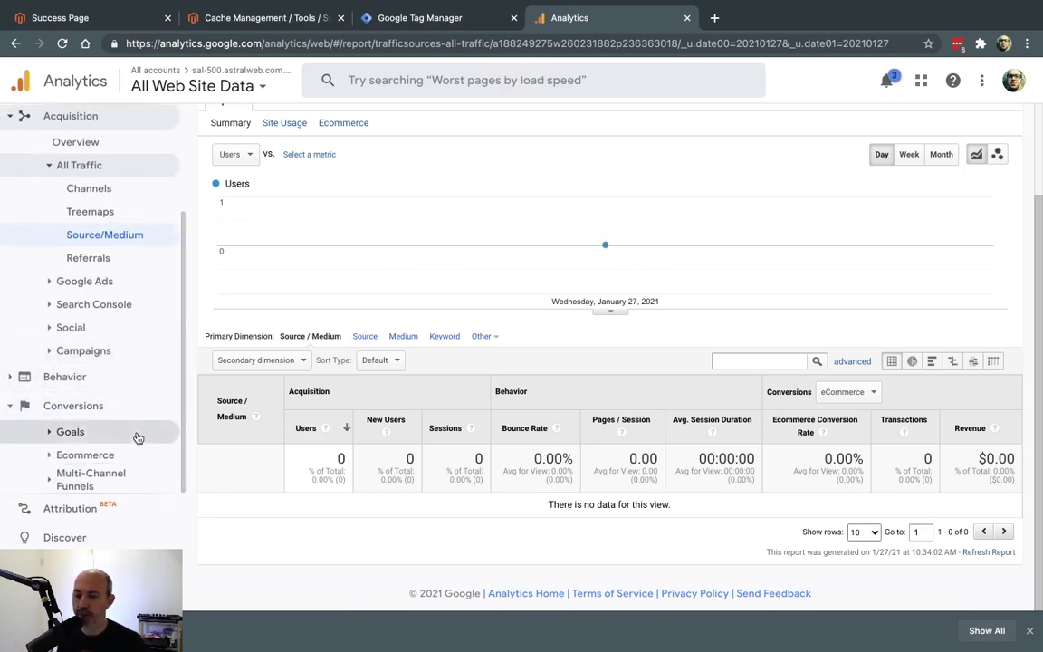
mouse_move(652, 4)
click(714, 9)
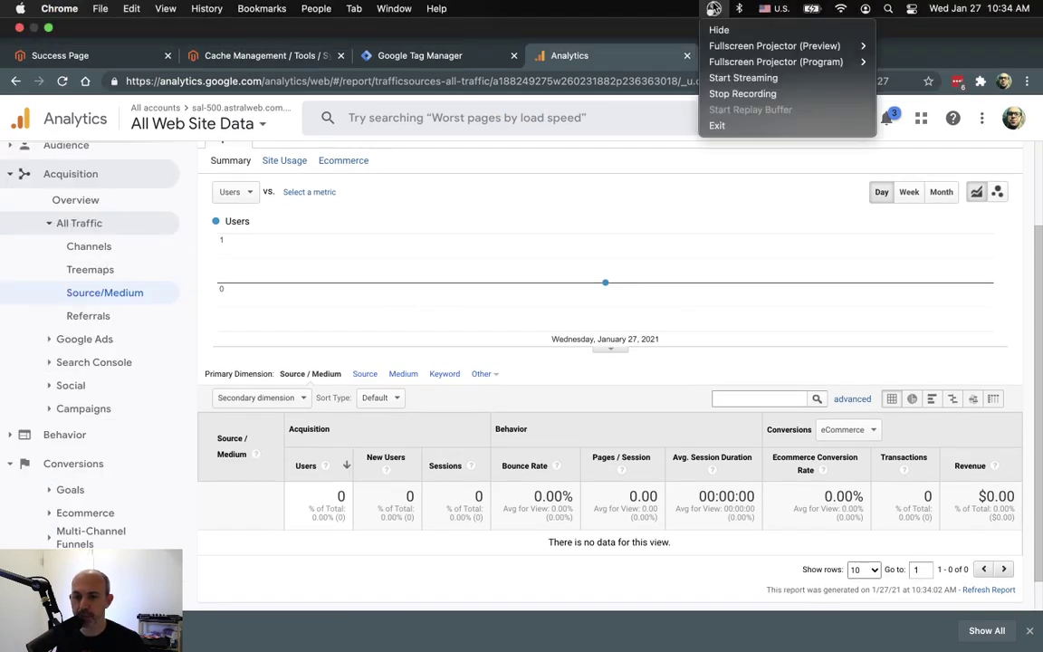
Review the Jan 28 Ecommerce Overview ($52.00 revenue, 1 transaction), then open Shopping Behavior.
click(742, 94)
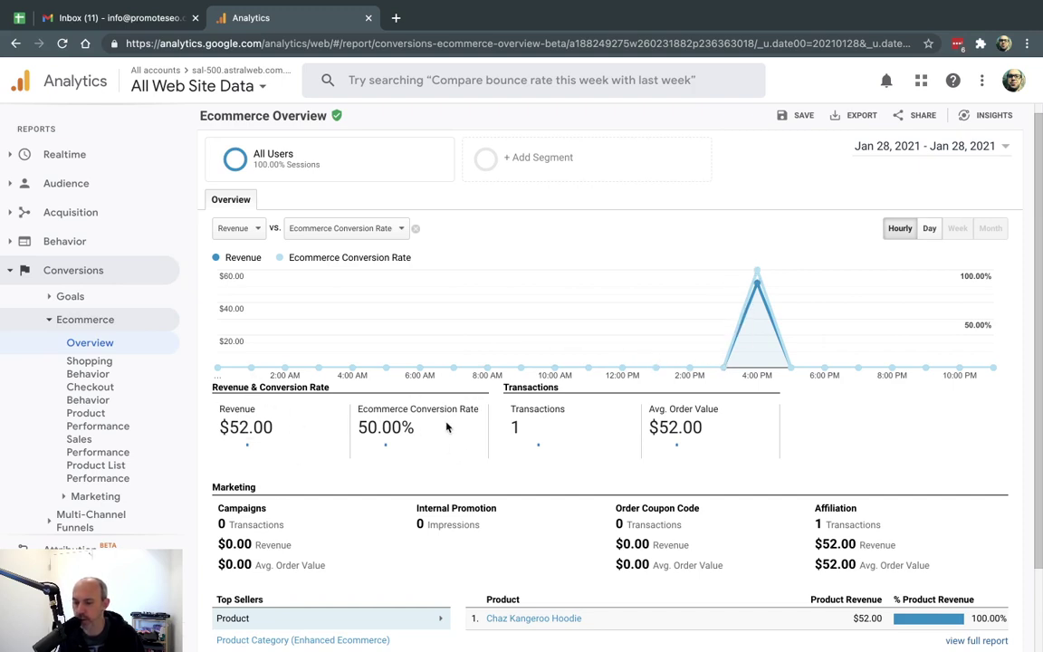
scroll(505, 441, down, 1)
scroll(505, 441, down, 3)
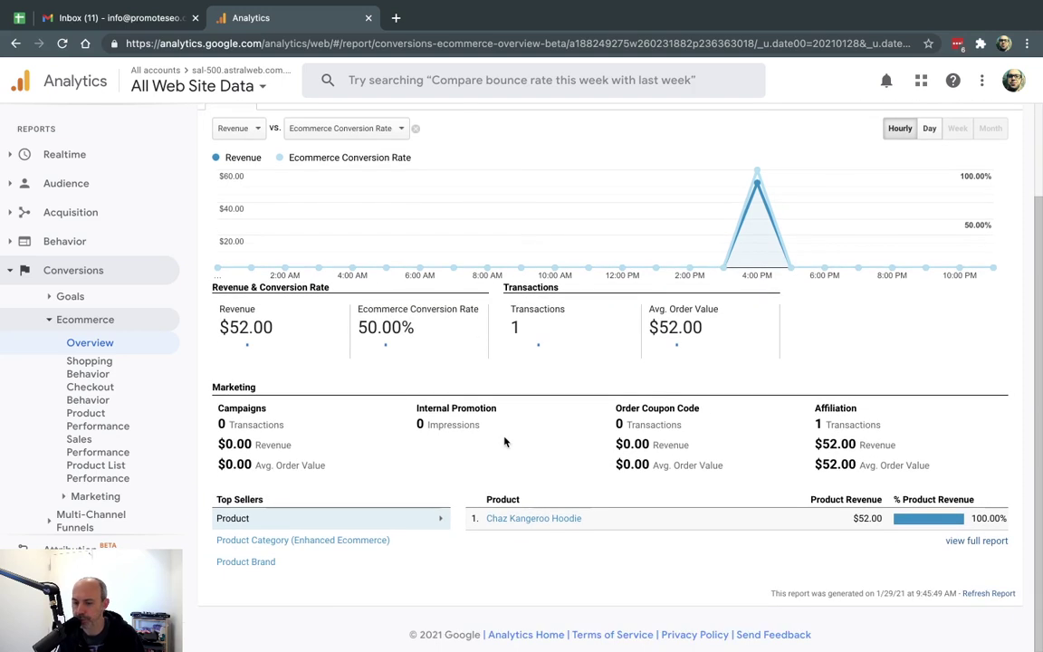
click(138, 371)
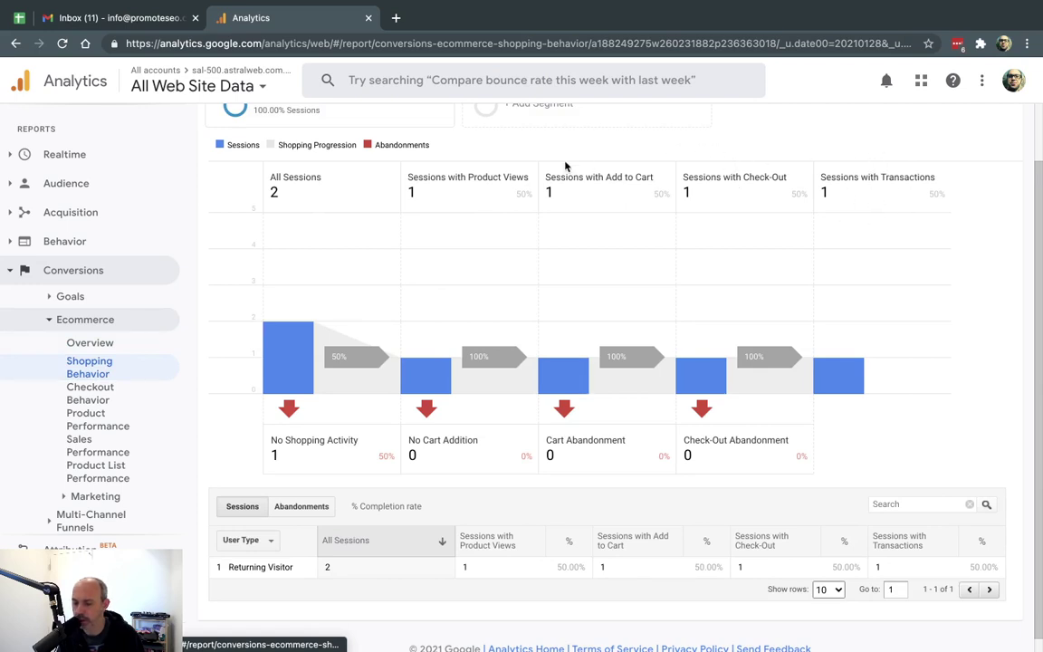
Step through Checkout Behavior, Product Performance and Sales Performance to confirm the $52.00 hoodie sale.
click(109, 399)
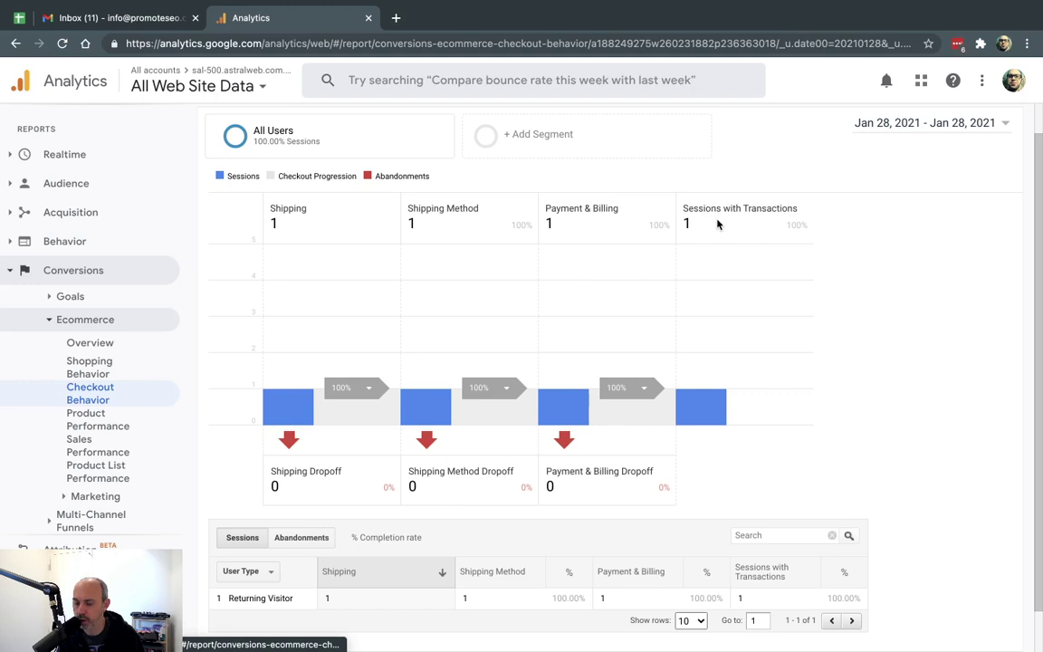
click(144, 427)
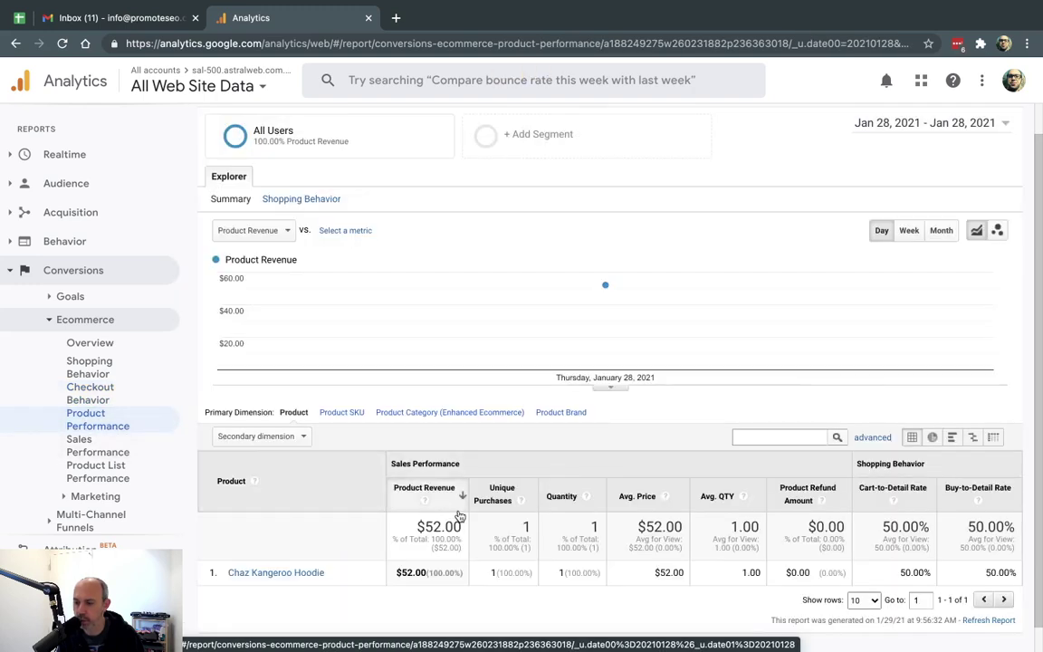
scroll(459, 515, down, 1)
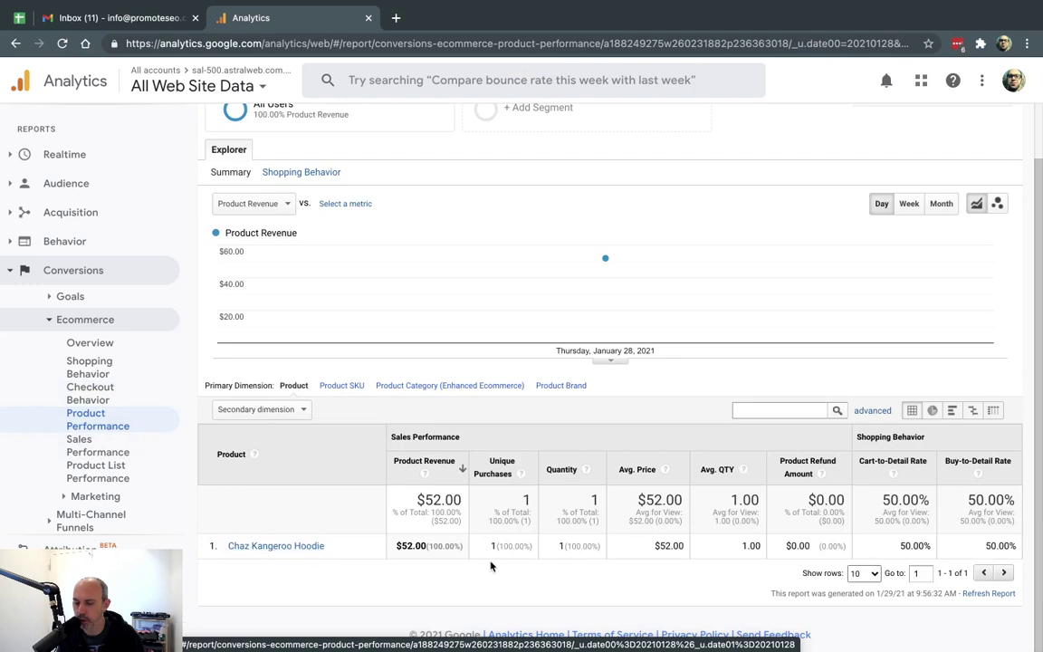
click(107, 450)
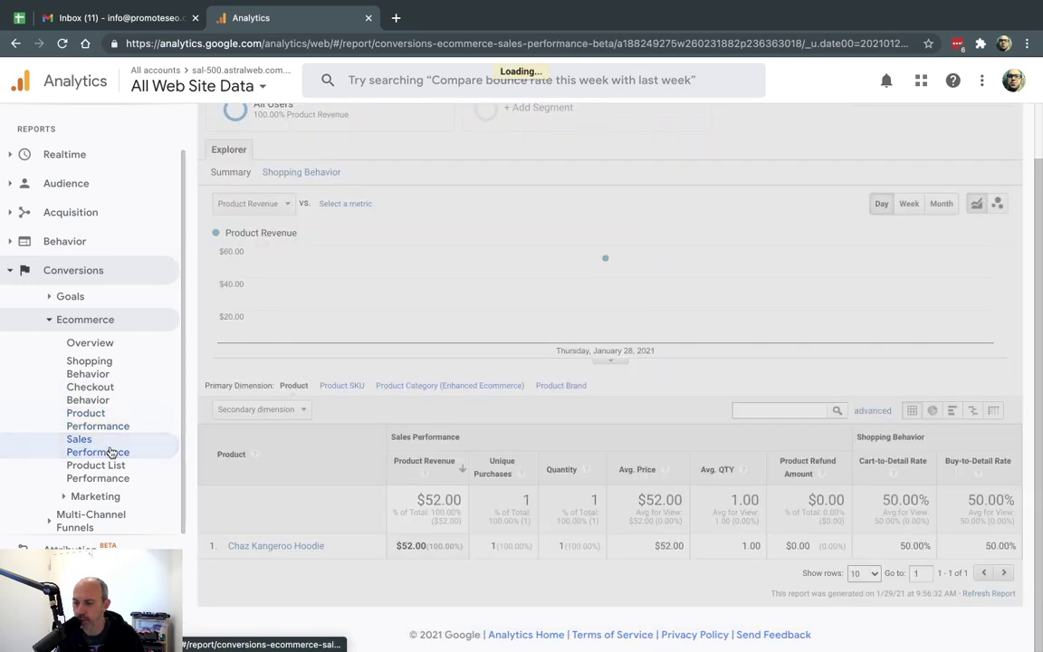